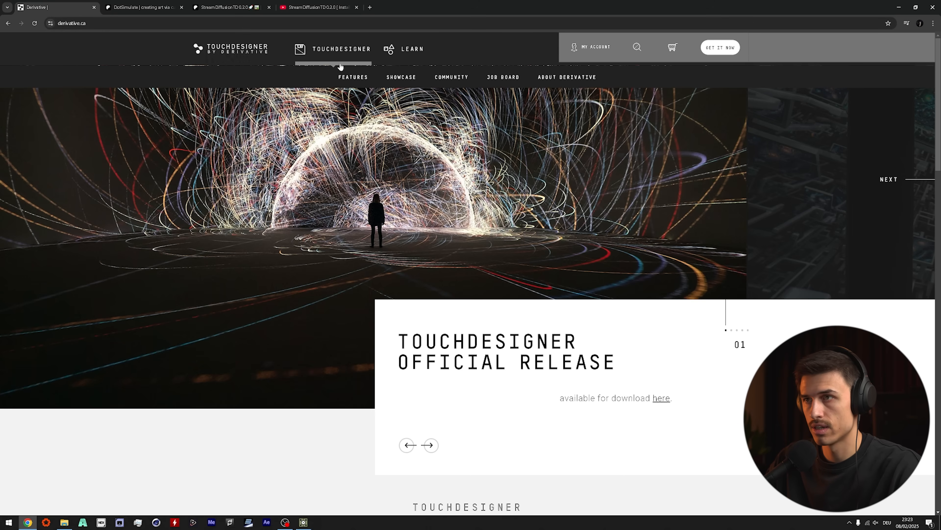
Open the TouchDesigner Fundamentals 100 Series course from the Derivative site's learning section.
{"action": "left_click", "coordinate": [413, 55]}
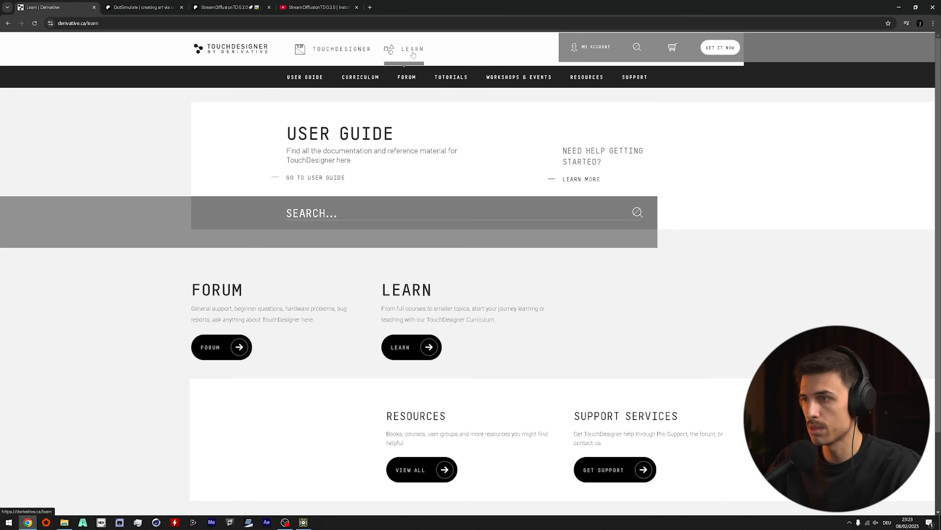
{"action": "left_click", "coordinate": [403, 357]}
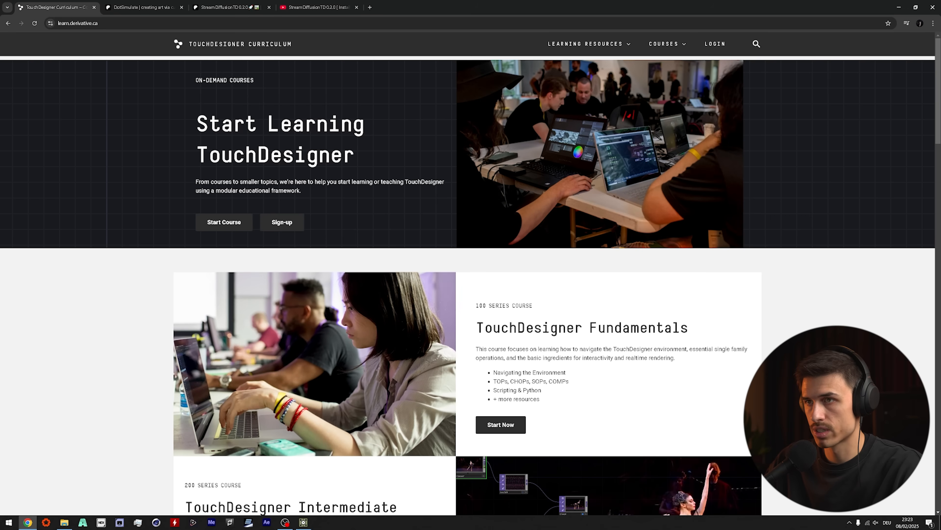
{"action": "scroll", "coordinate": [536, 297], "scroll_direction": "down", "scroll_amount": 3}
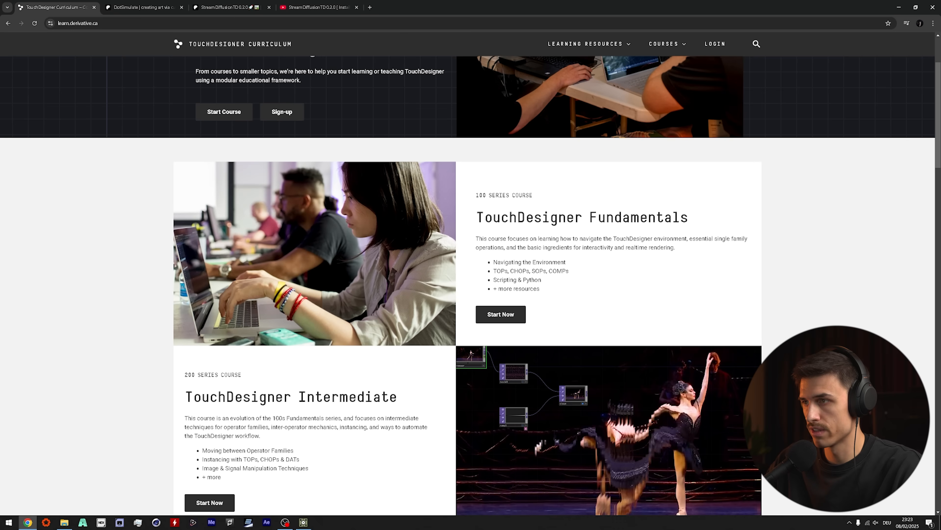
{"action": "left_click", "coordinate": [501, 315]}
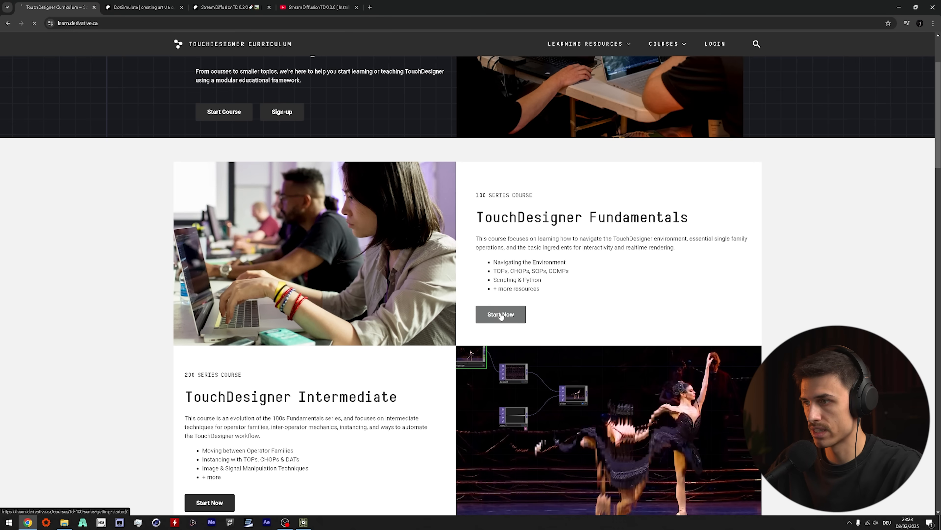
Review the Fundamentals course outline, then open lesson 101 – Navigating the Environment and look over its topics.
{"action": "scroll", "coordinate": [341, 299], "scroll_direction": "down", "scroll_amount": 10}
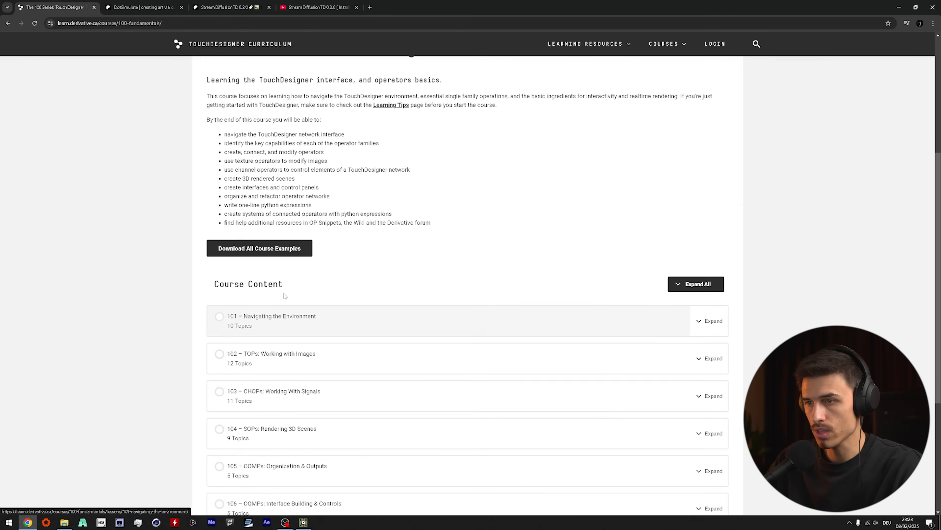
{"action": "scroll", "coordinate": [334, 311], "scroll_direction": "up", "scroll_amount": 3}
{"action": "scroll", "coordinate": [242, 308], "scroll_direction": "up", "scroll_amount": 5}
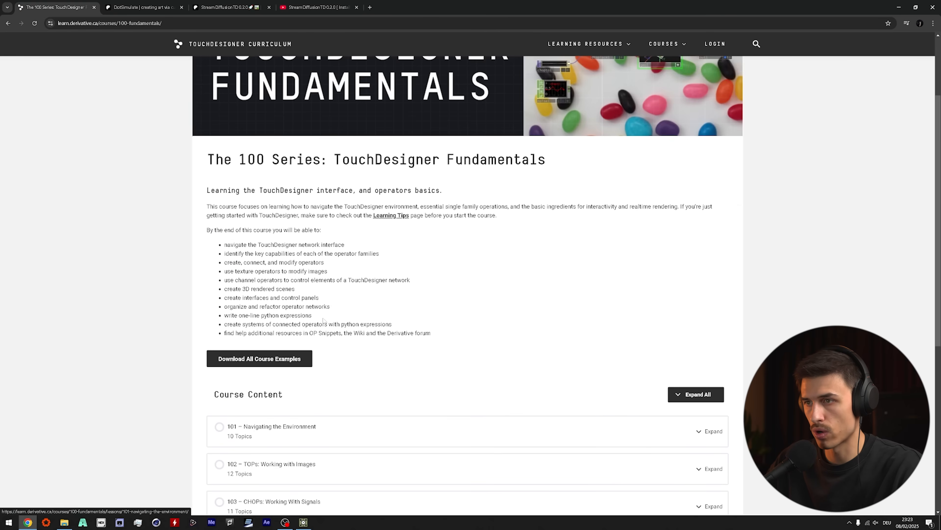
{"action": "scroll", "coordinate": [311, 314], "scroll_direction": "down", "scroll_amount": 4}
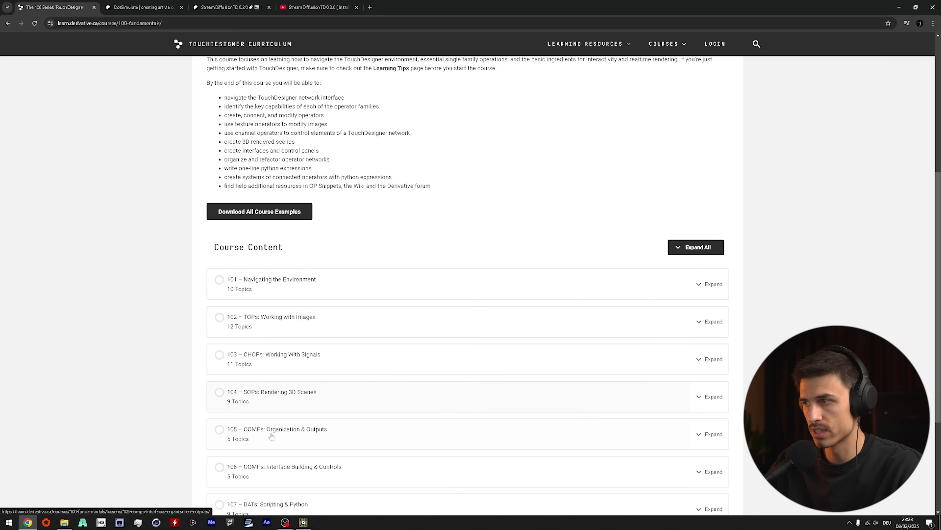
{"action": "left_click", "coordinate": [282, 283]}
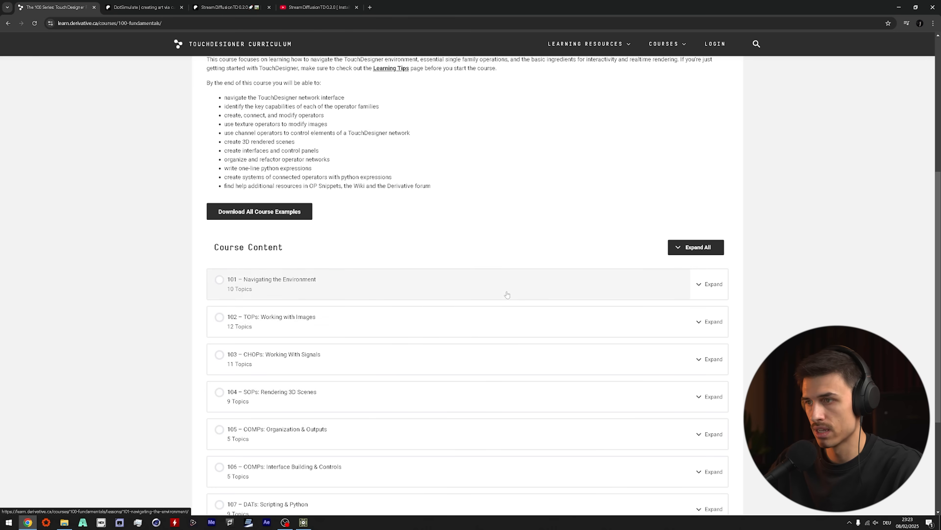
{"action": "scroll", "coordinate": [357, 290], "scroll_direction": "down", "scroll_amount": 5}
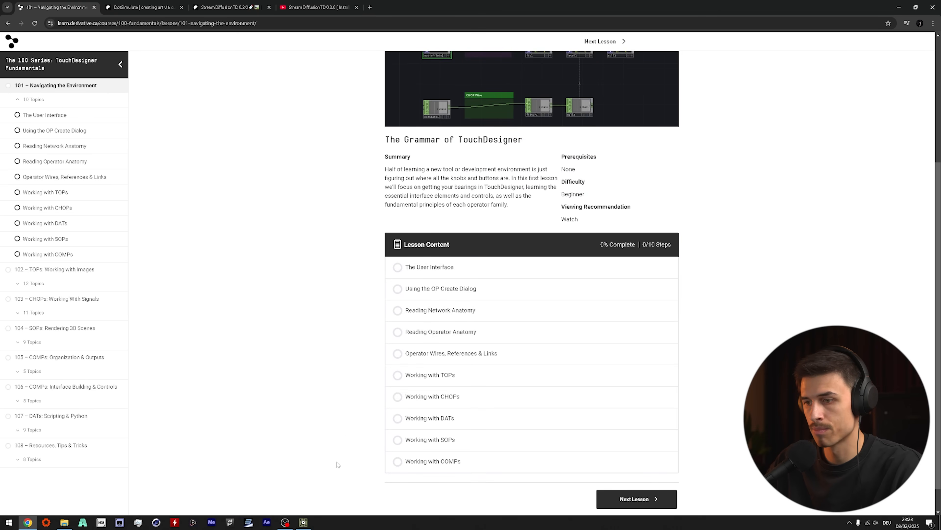
{"action": "scroll", "coordinate": [244, 189], "scroll_direction": "up", "scroll_amount": 3}
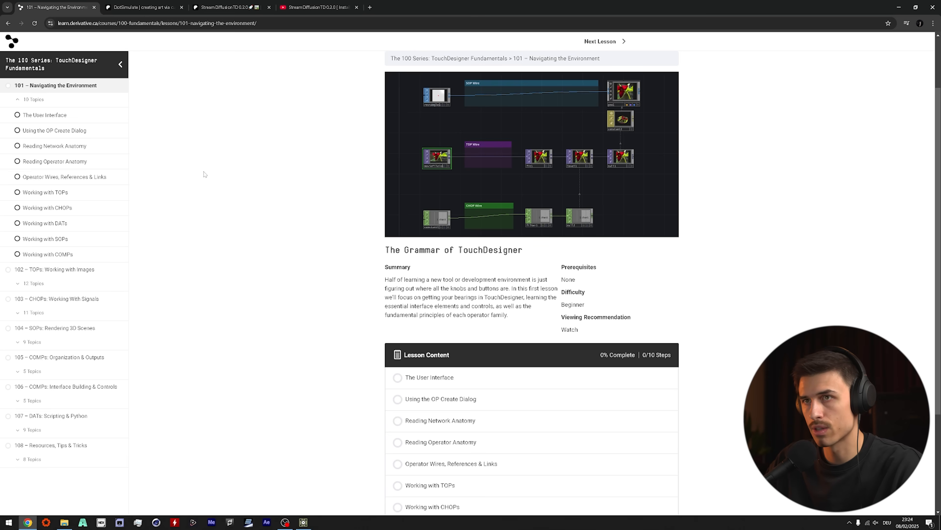
Switch to the DotSimulate Patreon page and look through its recent StreamDiffusionTD posts.
{"action": "left_click", "coordinate": [152, 3]}
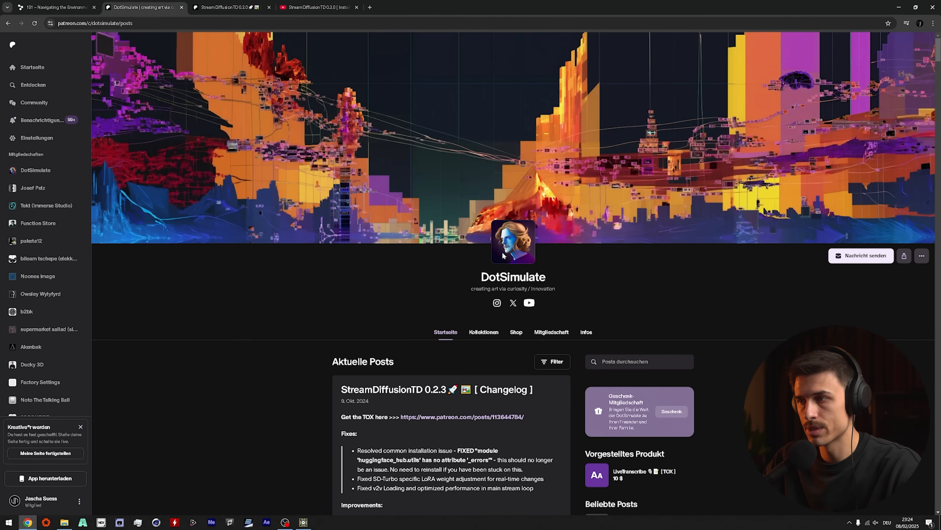
{"action": "scroll", "coordinate": [503, 256], "scroll_direction": "down", "scroll_amount": 3}
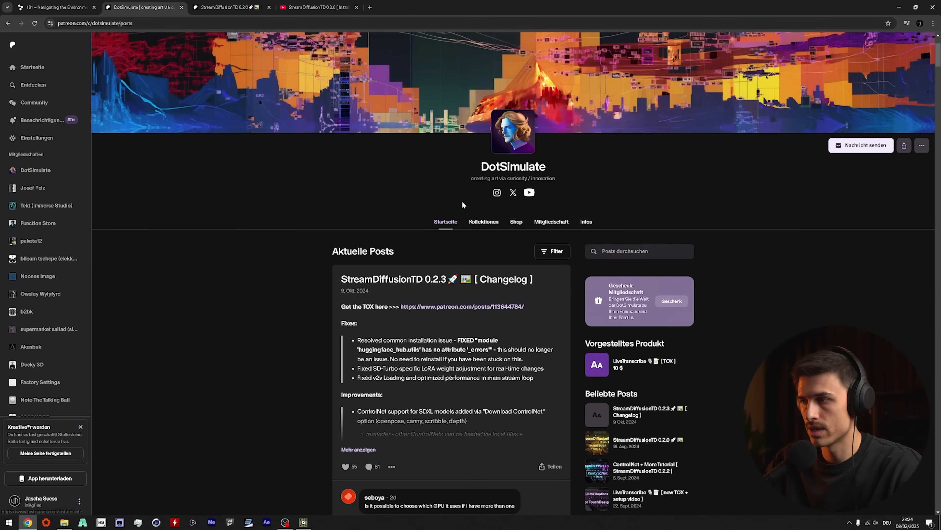
{"action": "scroll", "coordinate": [462, 201], "scroll_direction": "down", "scroll_amount": 20}
{"action": "scroll", "coordinate": [401, 330], "scroll_direction": "down", "scroll_amount": 5}
{"action": "scroll", "coordinate": [381, 325], "scroll_direction": "up", "scroll_amount": 20}
{"action": "scroll", "coordinate": [513, 222], "scroll_direction": "down", "scroll_amount": 3}
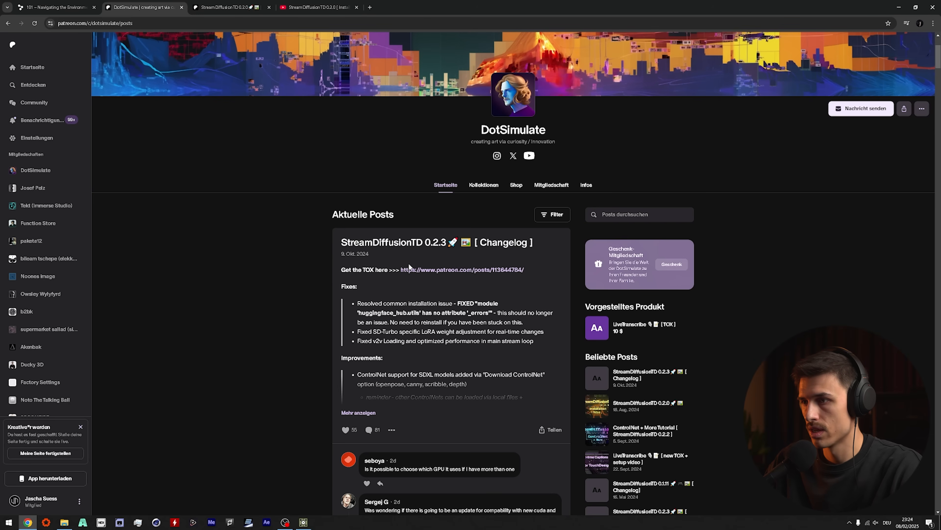
{"action": "scroll", "coordinate": [393, 278], "scroll_direction": "down", "scroll_amount": 12}
{"action": "scroll", "coordinate": [406, 303], "scroll_direction": "up", "scroll_amount": 15}
Open DotSimulate's membership information and examine what the Starter / SD tier includes.
{"action": "left_click", "coordinate": [538, 186]}
{"action": "scroll", "coordinate": [437, 224], "scroll_direction": "down", "scroll_amount": 15}
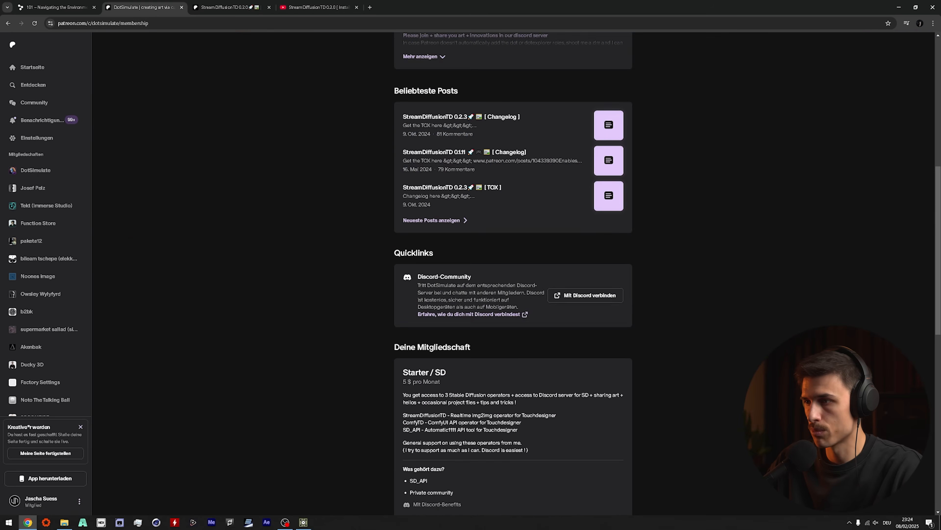
{"action": "left_click_drag", "start_coordinate": [406, 341], "coordinate": [481, 423]}
{"action": "left_click", "coordinate": [478, 423]}
{"action": "scroll", "coordinate": [441, 363], "scroll_direction": "up", "scroll_amount": 18}
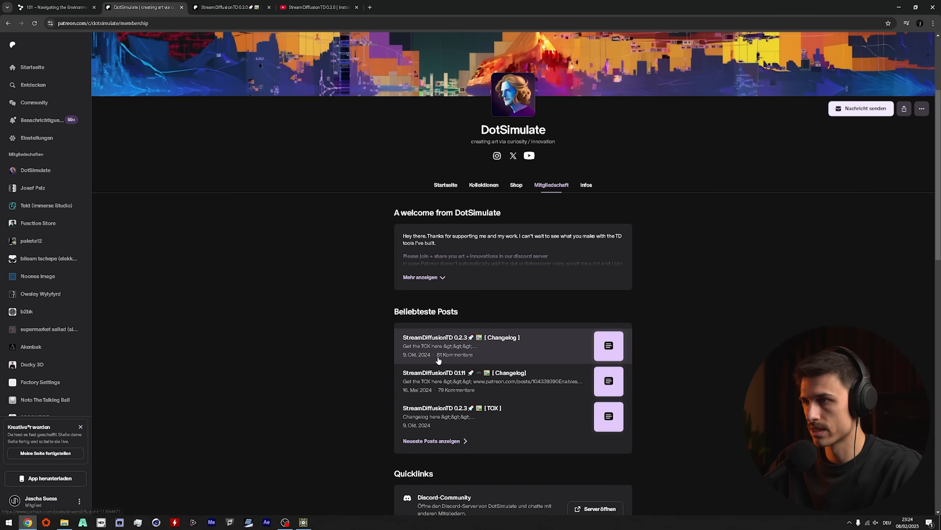
{"action": "scroll", "coordinate": [438, 360], "scroll_direction": "up", "scroll_amount": 4}
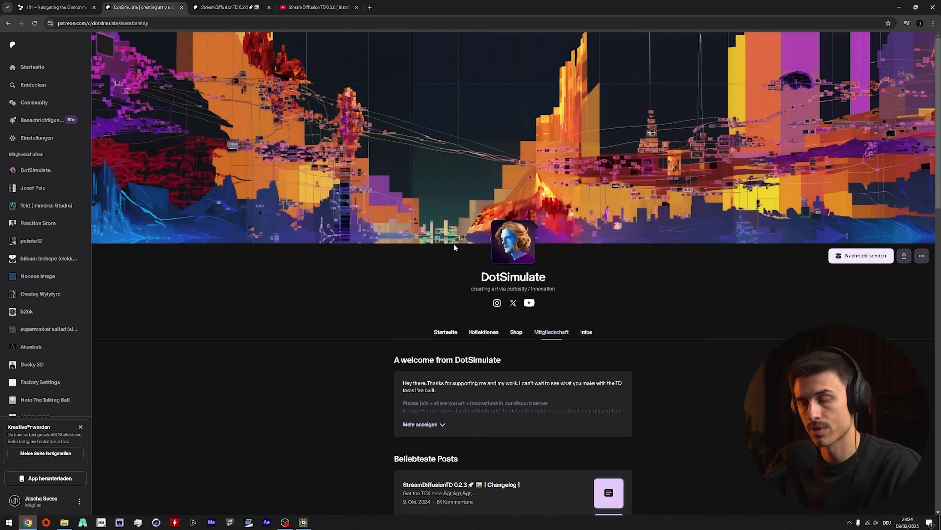
From the StreamDiffusionTD 0.2.0 Patreon post, open the Installation + Setup video on YouTube and pause it.
{"action": "left_click", "coordinate": [445, 332]}
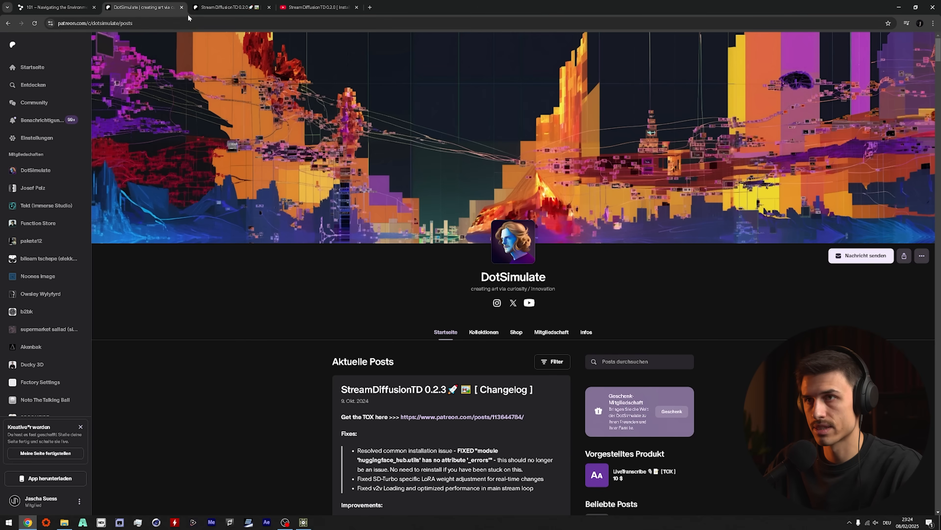
{"action": "left_click", "coordinate": [222, 7]}
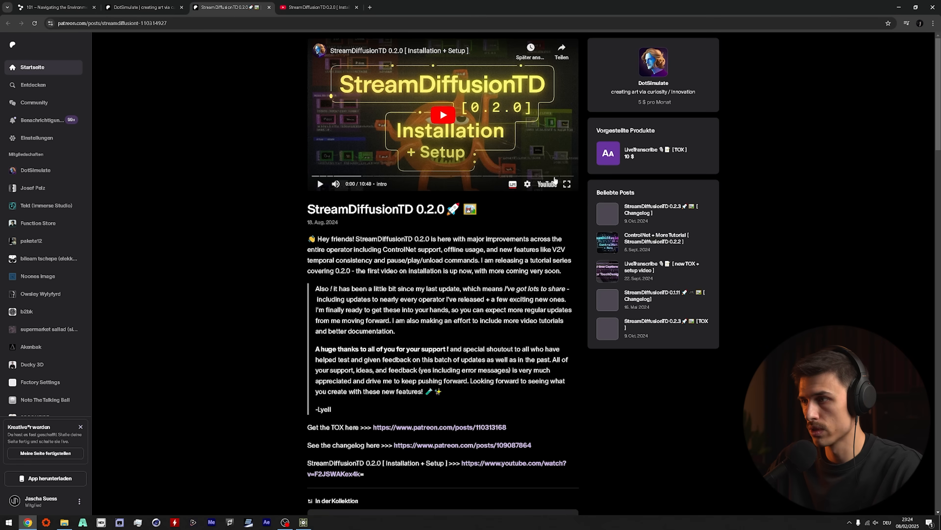
{"action": "left_click", "coordinate": [547, 184]}
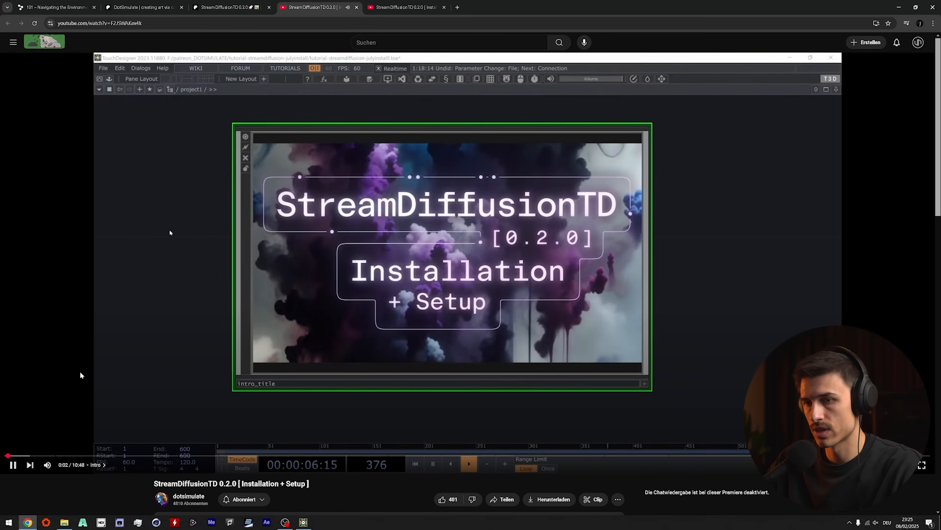
{"action": "left_click", "coordinate": [265, 423]}
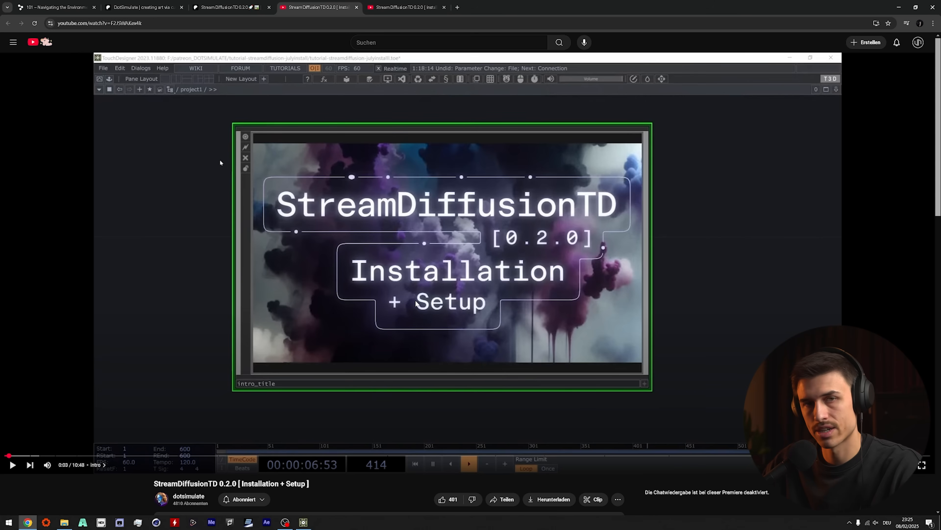
Switch to TouchDesigner and examine the palette folders, including the components stored in StreamDiff under My Components.
{"action": "key", "text": "alt+Tab"}
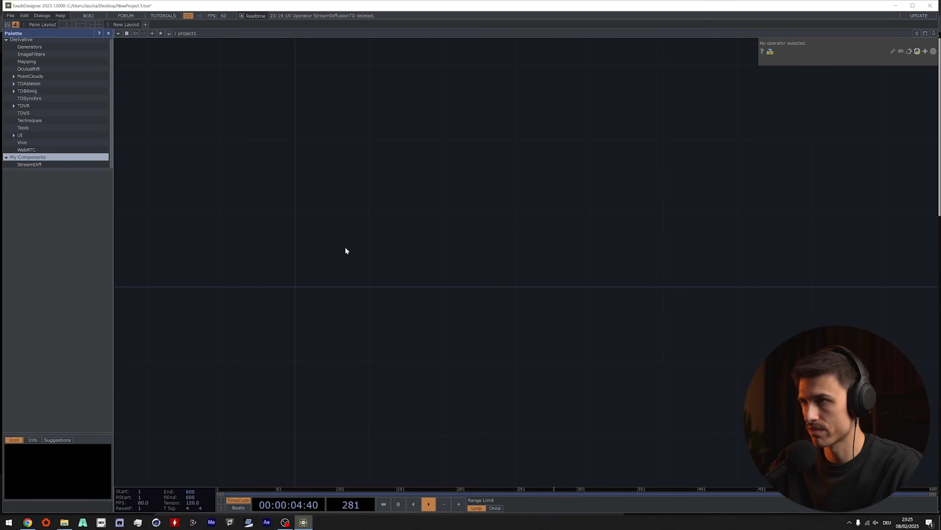
{"action": "mouse_move", "coordinate": [62, 523]}
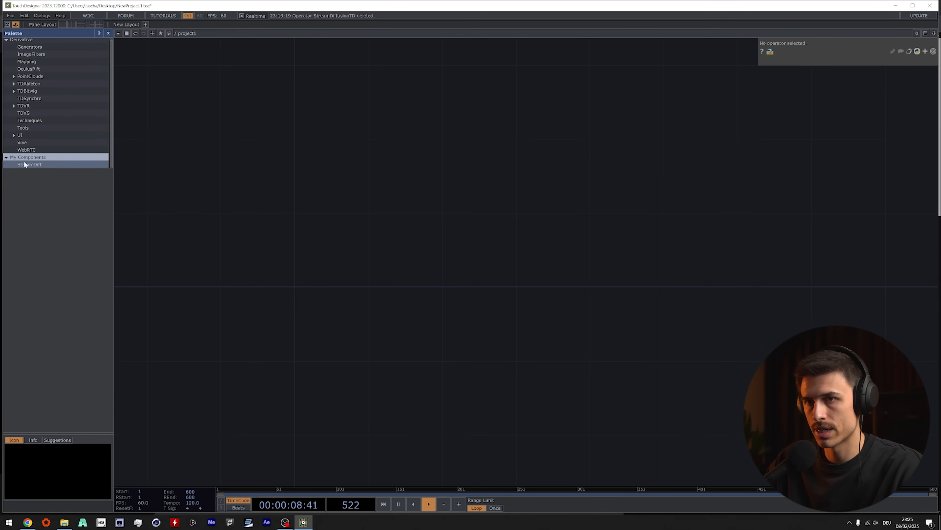
{"action": "left_click", "coordinate": [40, 164]}
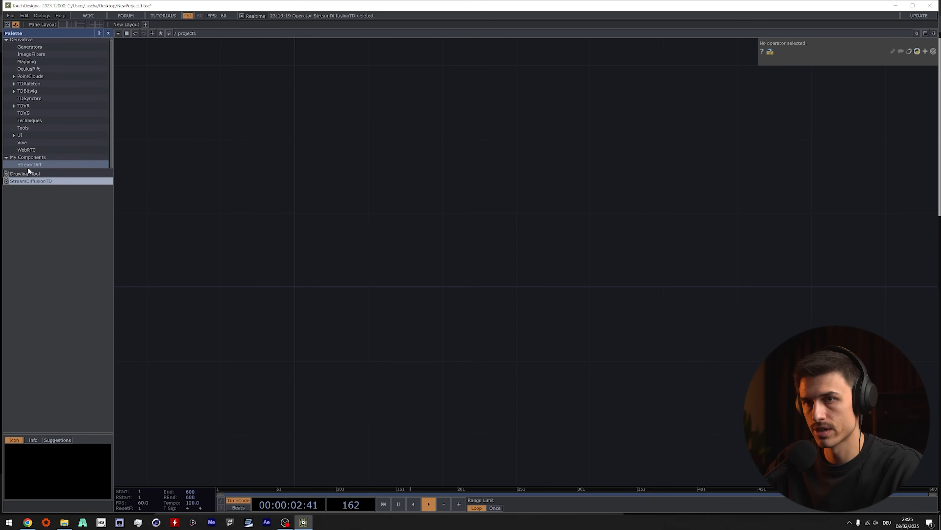
{"action": "left_click", "coordinate": [26, 181]}
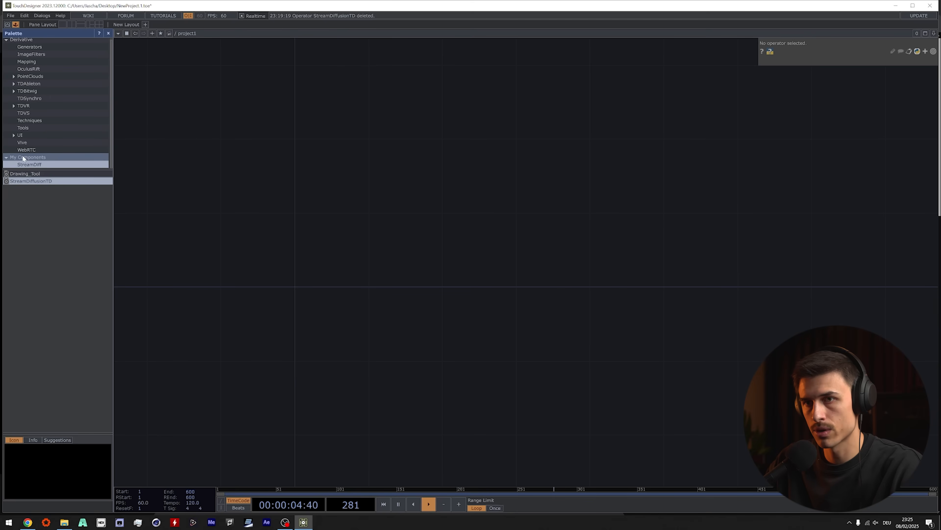
{"action": "left_click", "coordinate": [23, 157]}
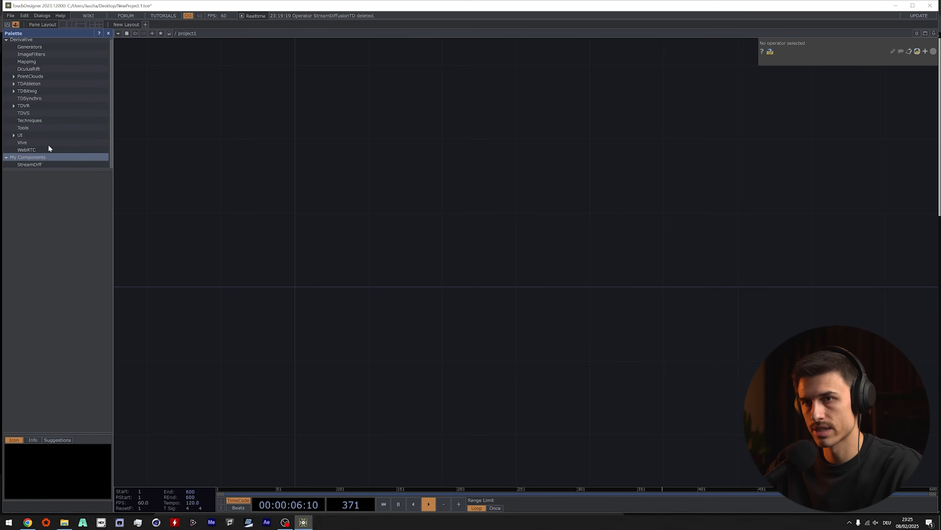
{"action": "left_click", "coordinate": [35, 141]}
{"action": "left_click", "coordinate": [37, 91]}
{"action": "left_click", "coordinate": [38, 62]}
{"action": "left_click", "coordinate": [38, 112]}
{"action": "left_click", "coordinate": [34, 163]}
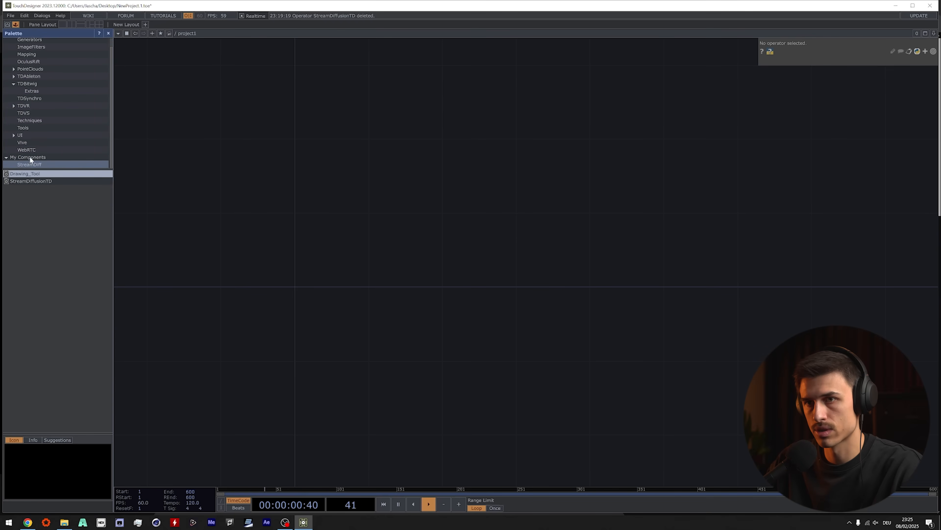
Add a palette folder named Folder under My Components and select it.
{"action": "left_click", "coordinate": [29, 158]}
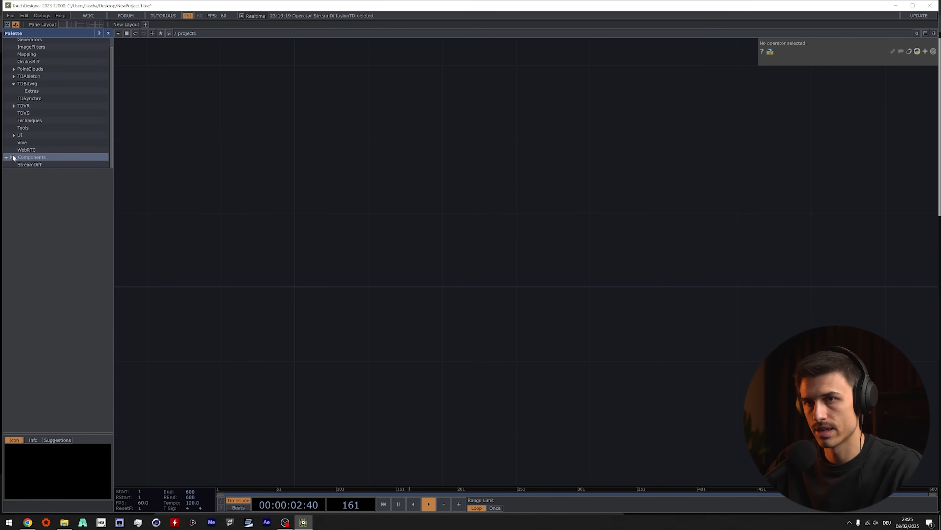
{"action": "right_click", "coordinate": [27, 157]}
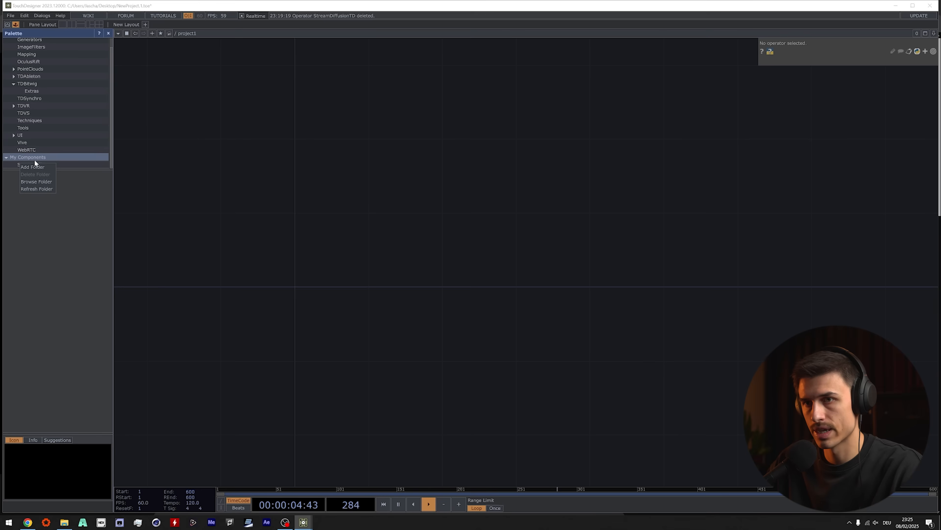
{"action": "left_click", "coordinate": [33, 165]}
{"action": "left_click", "coordinate": [429, 257]}
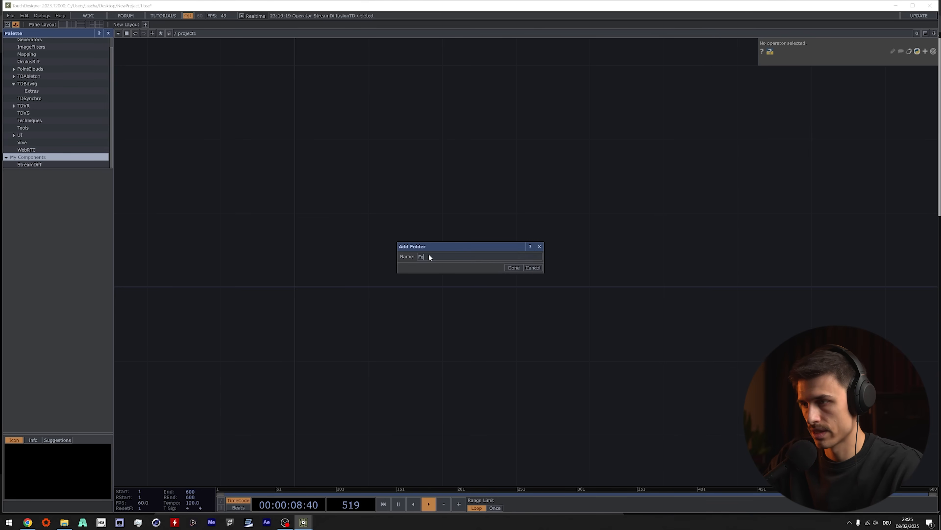
{"action": "type", "text": "Folder"}
{"action": "left_click", "coordinate": [514, 267]}
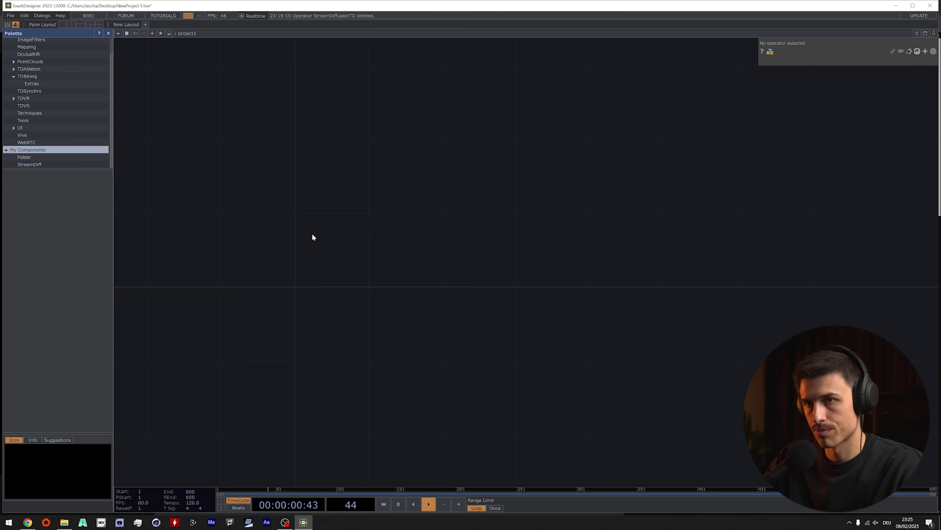
{"action": "left_click", "coordinate": [30, 156]}
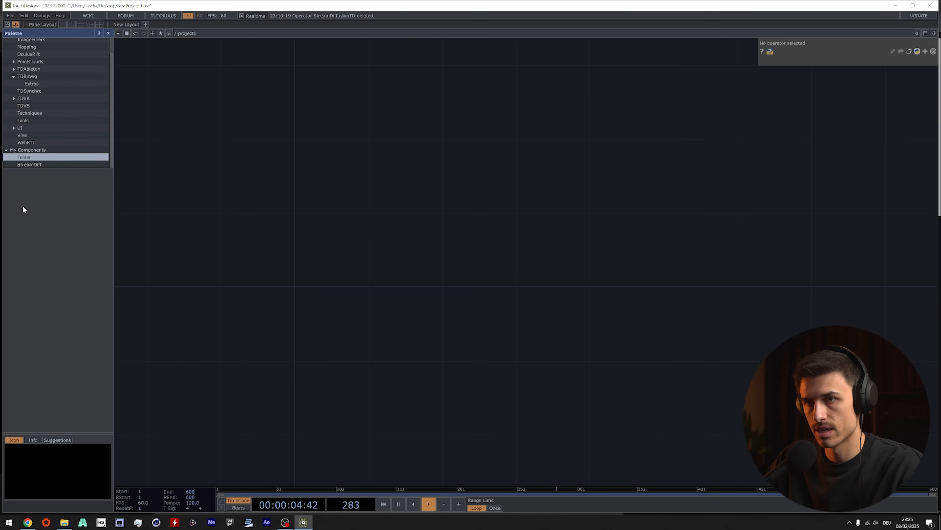
Create a Base COMP in the empty project1 network.
{"action": "key", "text": "Tab"}
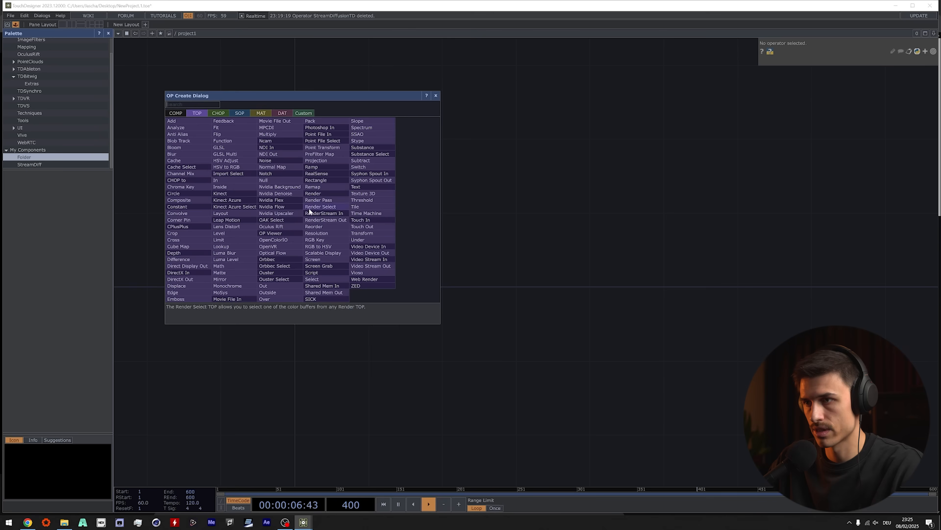
{"action": "left_click", "coordinate": [176, 113]}
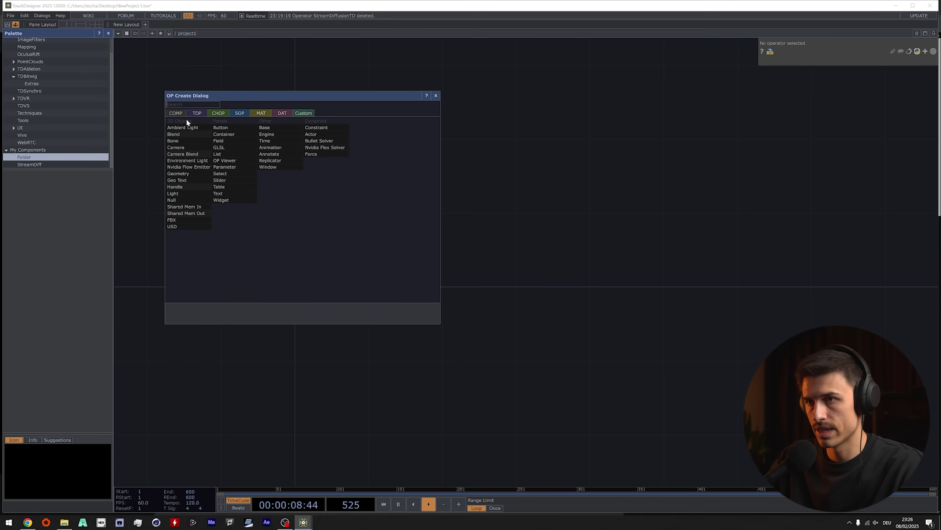
{"action": "left_click", "coordinate": [253, 145]}
{"action": "left_click", "coordinate": [354, 240]}
Enter the Base component and place a Noise TOP in its network.
{"action": "key", "text": "i"}
{"action": "key", "text": "Tab"}
{"action": "type", "text": "nois"}
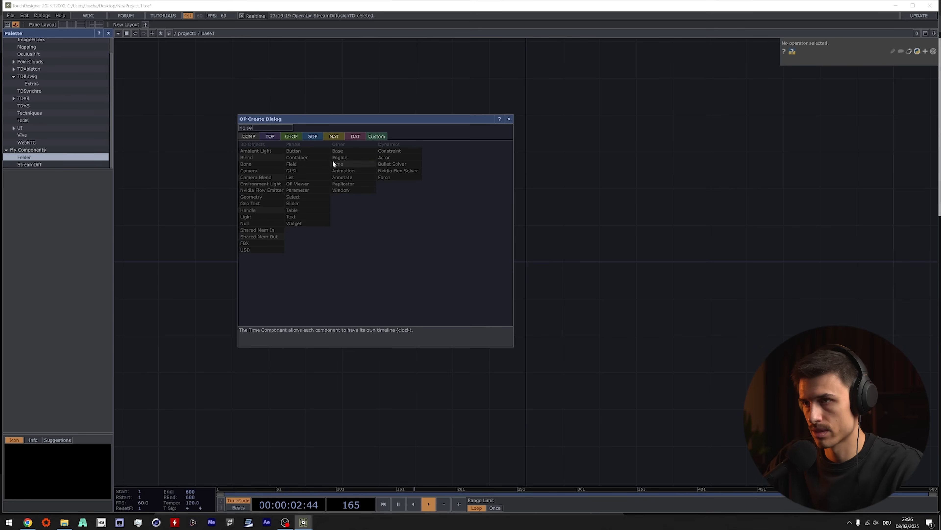
{"action": "left_click", "coordinate": [270, 136]}
{"action": "left_click", "coordinate": [351, 175]}
{"action": "left_click", "coordinate": [420, 206]}
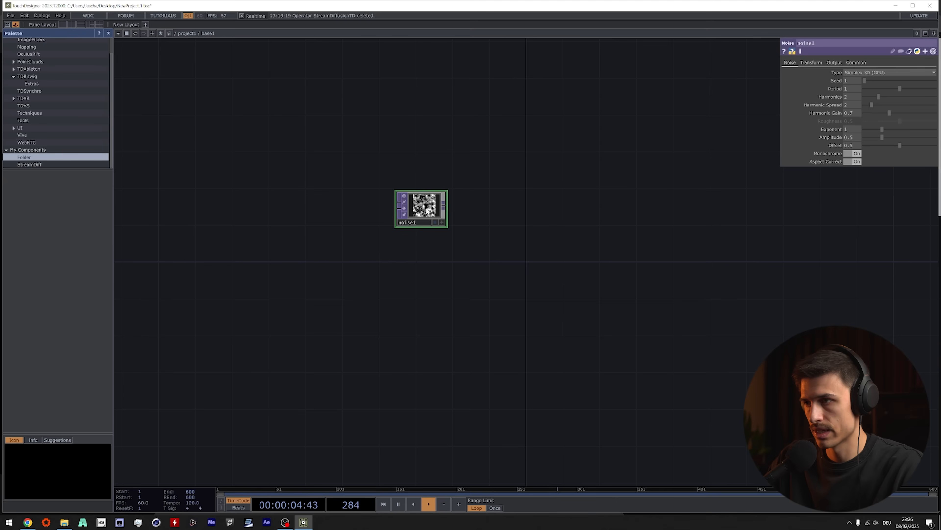
Add an Out TOP inside the Base component, fed by the Noise TOP, and place it beside the noise.
{"action": "key", "text": "Tab"}
{"action": "type", "text": "out"}
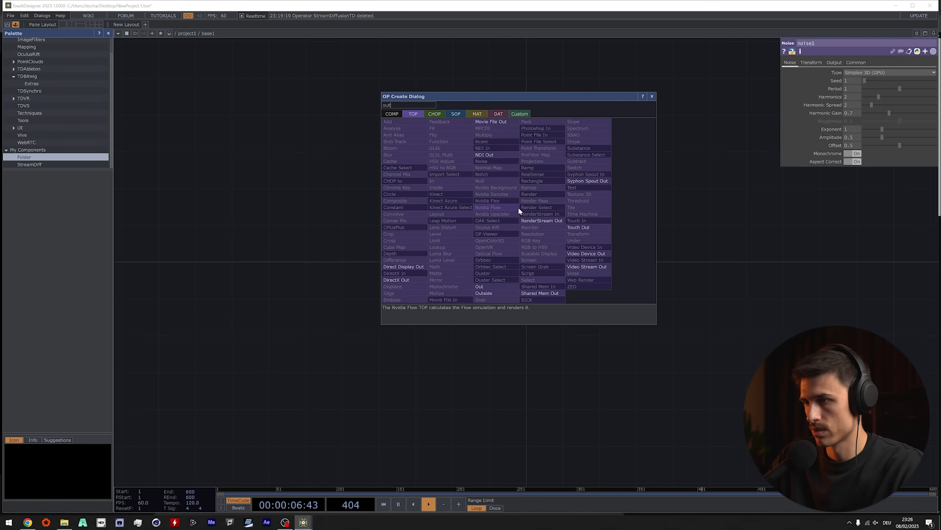
{"action": "left_click", "coordinate": [499, 285]}
{"action": "left_click", "coordinate": [541, 245]}
{"action": "left_click_drag", "start_coordinate": [541, 245], "coordinate": [521, 194]}
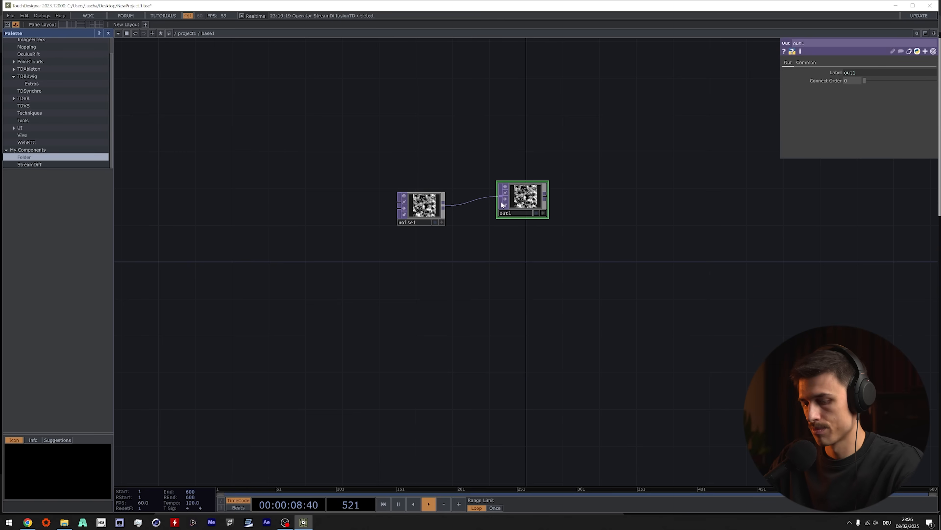
Return to the project1 network and store the Base component in the palette folder named Folder.
{"action": "key", "text": "u"}
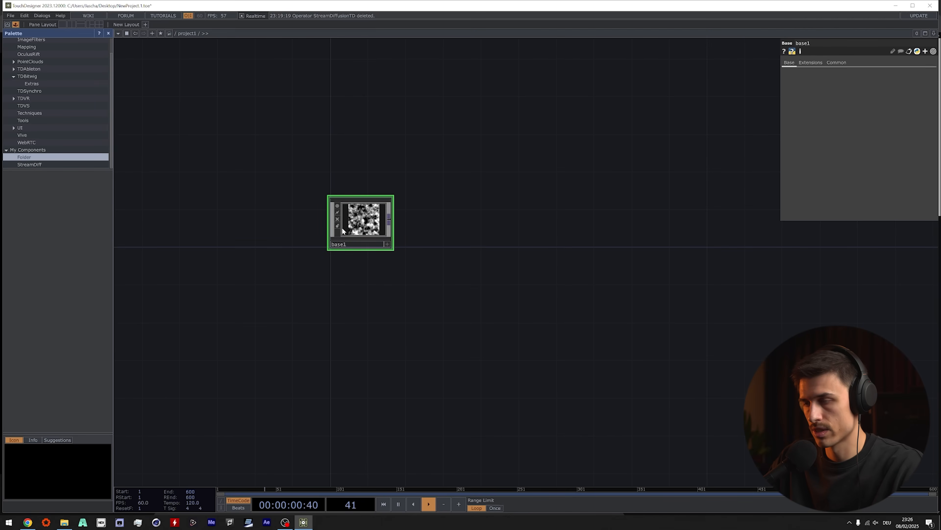
{"action": "left_click", "coordinate": [26, 157]}
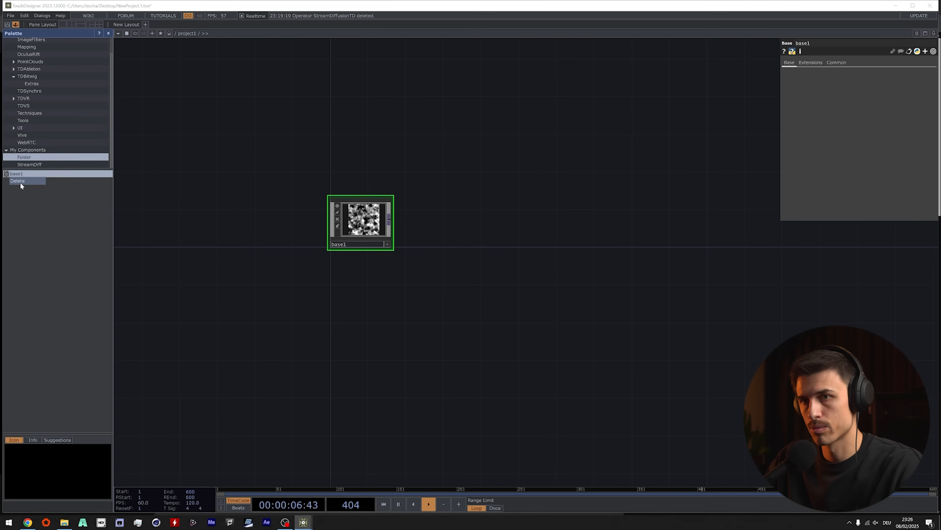
Show the components in the StreamDiff palette folder and delete the Base component from the project1 network.
{"action": "left_click", "coordinate": [25, 164]}
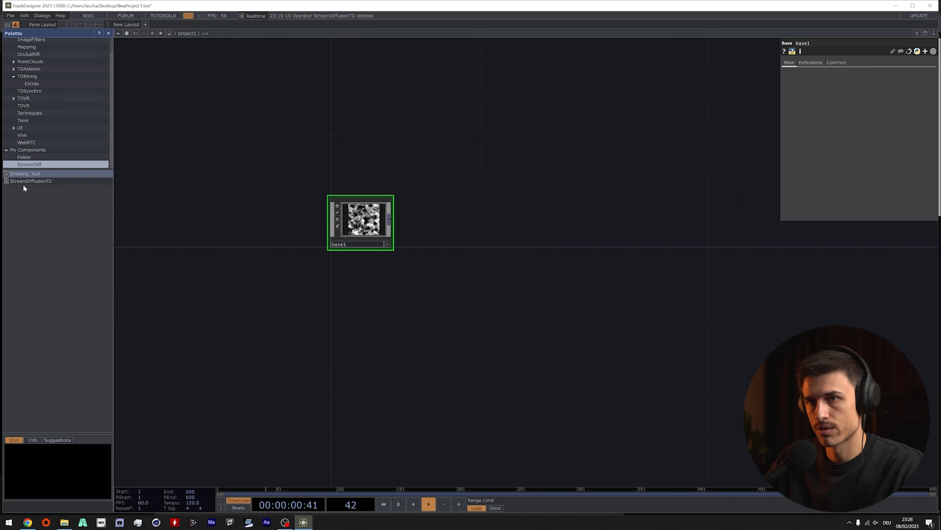
{"action": "left_click", "coordinate": [31, 175]}
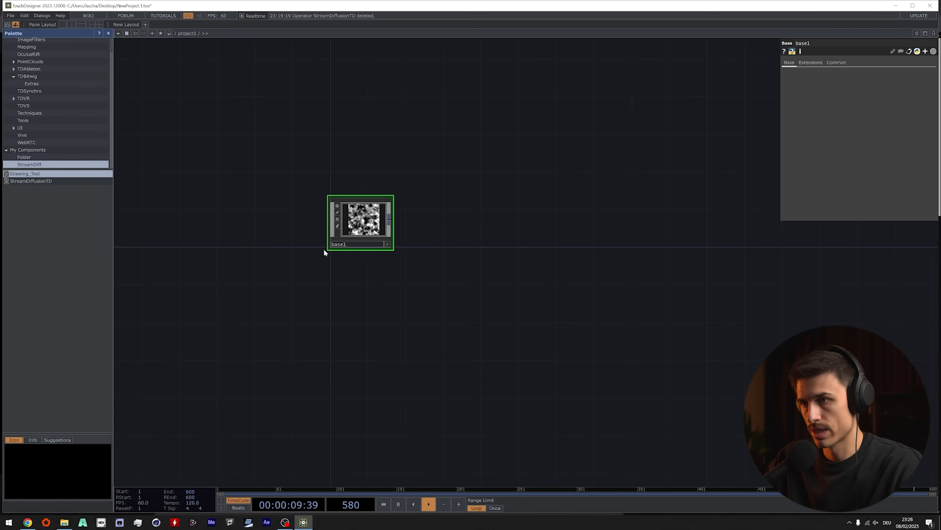
{"action": "key", "text": "Delete"}
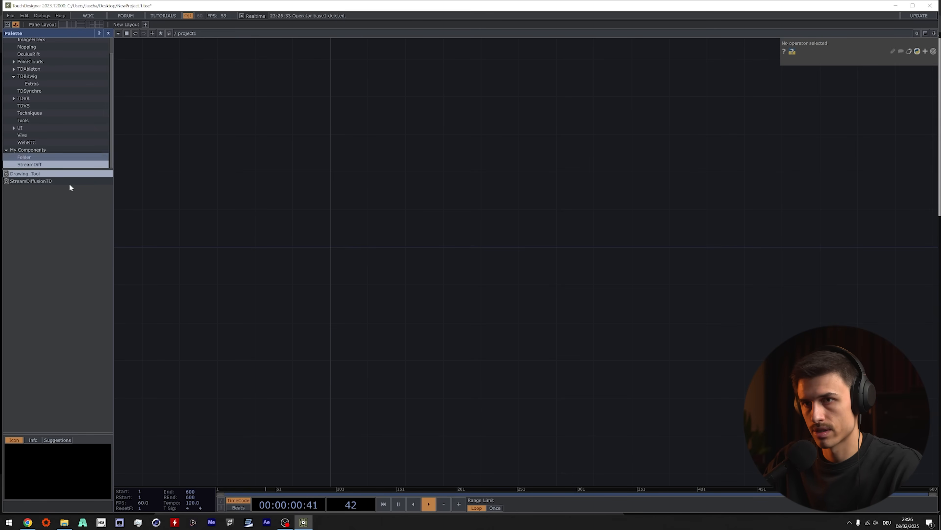
Load StreamDiffusionTD-0.2.3.tox from the Downloads folder into the project1 network.
{"action": "left_click", "coordinate": [24, 181]}
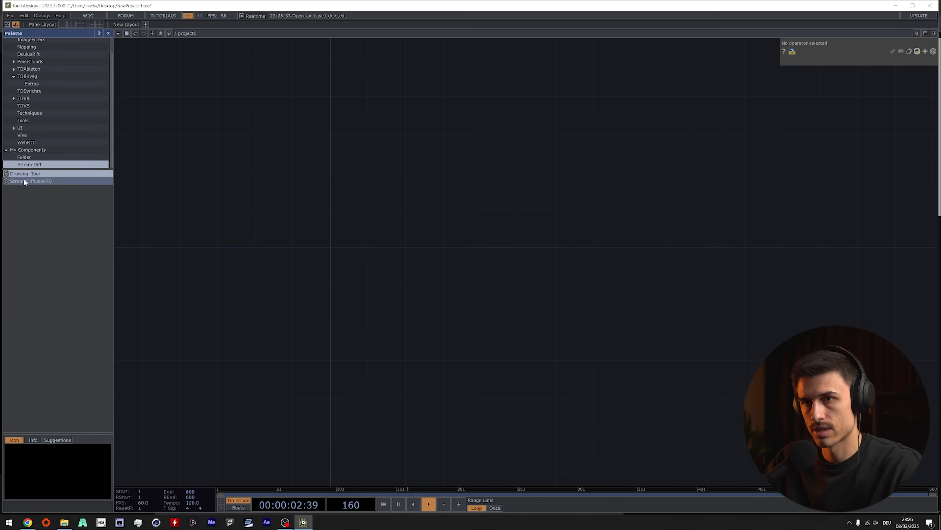
{"action": "left_click_drag", "start_coordinate": [12, 184], "coordinate": [75, 182]}
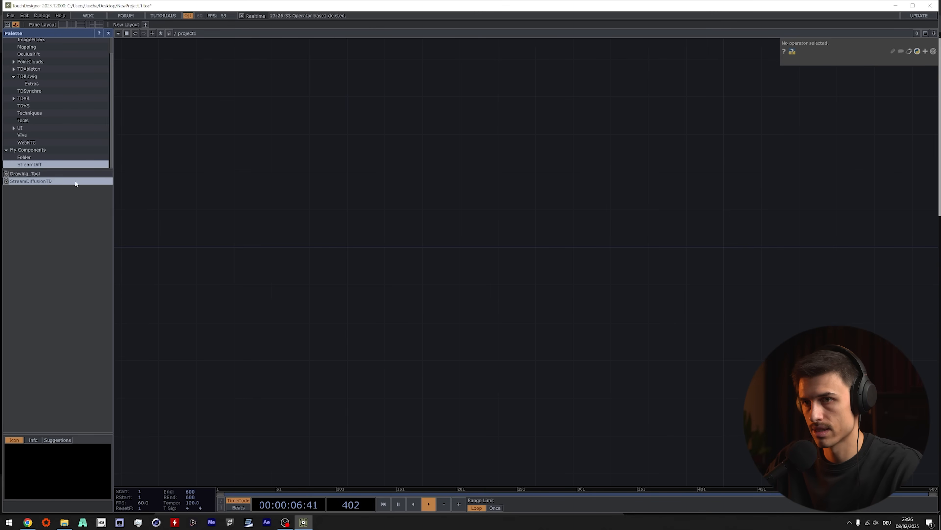
{"action": "left_click", "coordinate": [65, 522]}
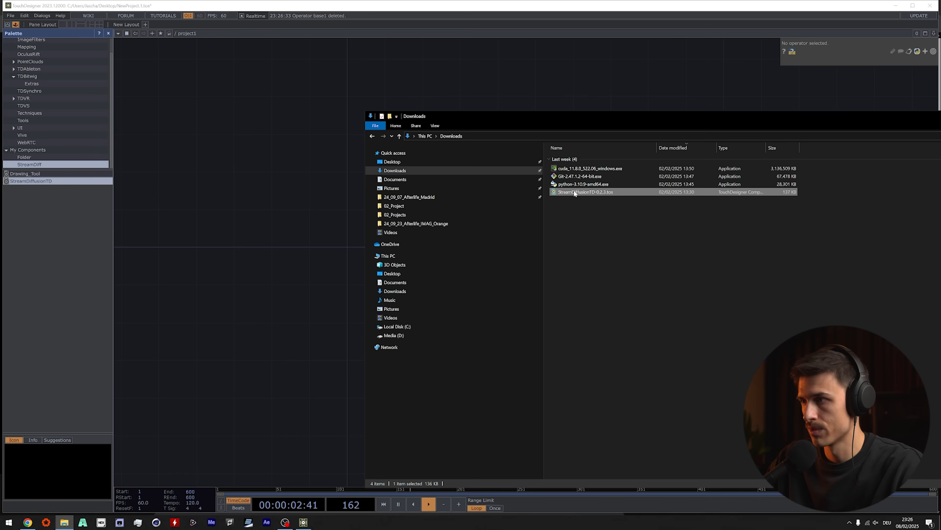
{"action": "left_click_drag", "start_coordinate": [574, 193], "coordinate": [315, 204]}
{"action": "left_click", "coordinate": [530, 87]}
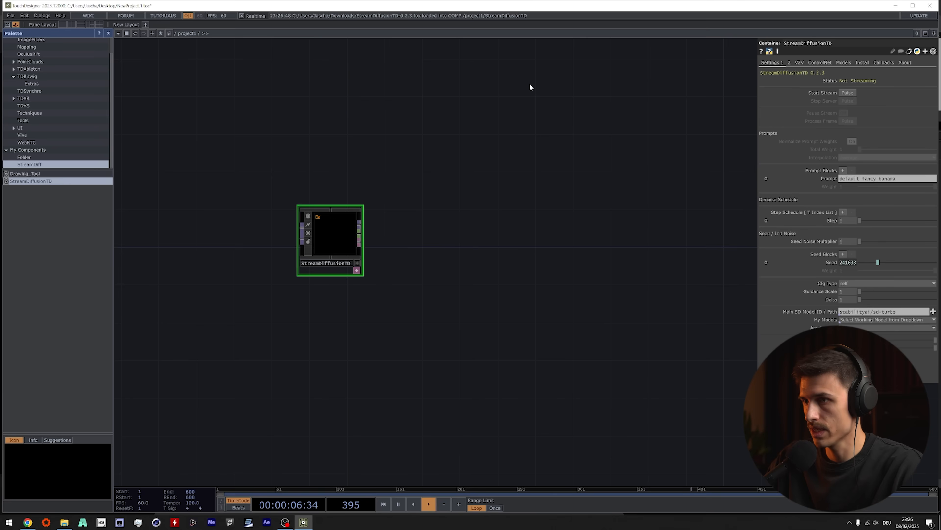
{"action": "left_click_drag", "start_coordinate": [332, 246], "coordinate": [388, 199]}
{"action": "mouse_move", "coordinate": [397, 199]}
{"action": "left_mouse_down"}
{"action": "mouse_move", "coordinate": [372, 207]}
{"action": "mouse_move", "coordinate": [384, 202]}
{"action": "left_mouse_up"}
{"action": "left_click_drag", "start_coordinate": [437, 174], "coordinate": [302, 233]}
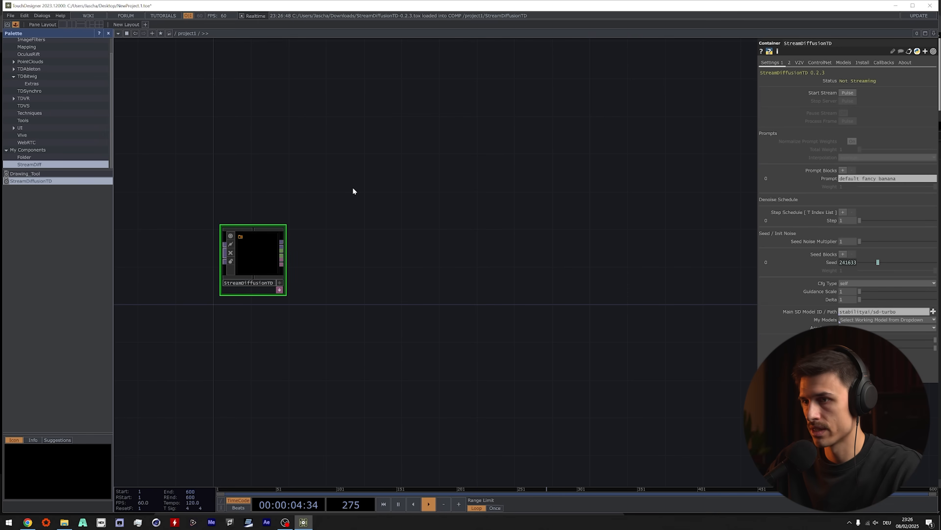
Open the installation guide from the StreamDiffusionTD Install parameters, review its prerequisites and installation steps, and close it.
{"action": "left_click", "coordinate": [864, 63]}
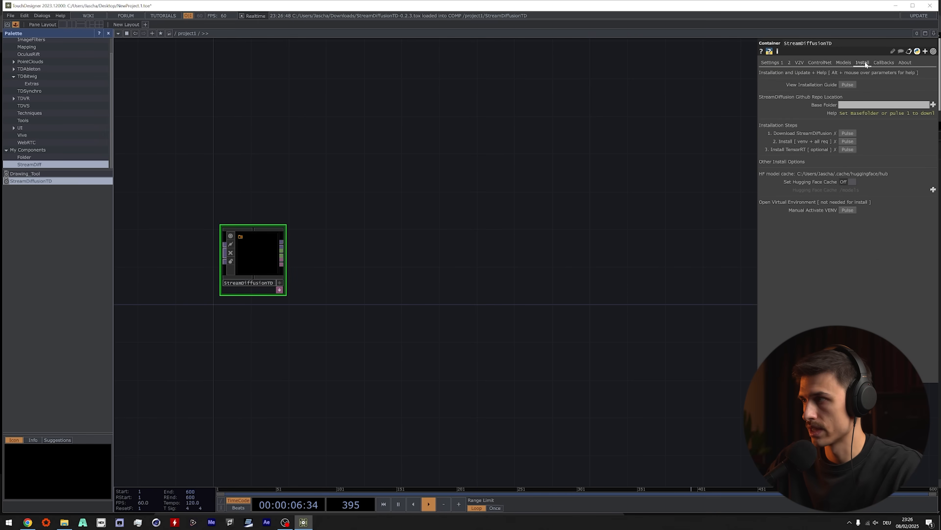
{"action": "left_click", "coordinate": [847, 86]}
{"action": "left_click_drag", "start_coordinate": [810, 6], "coordinate": [533, 26]}
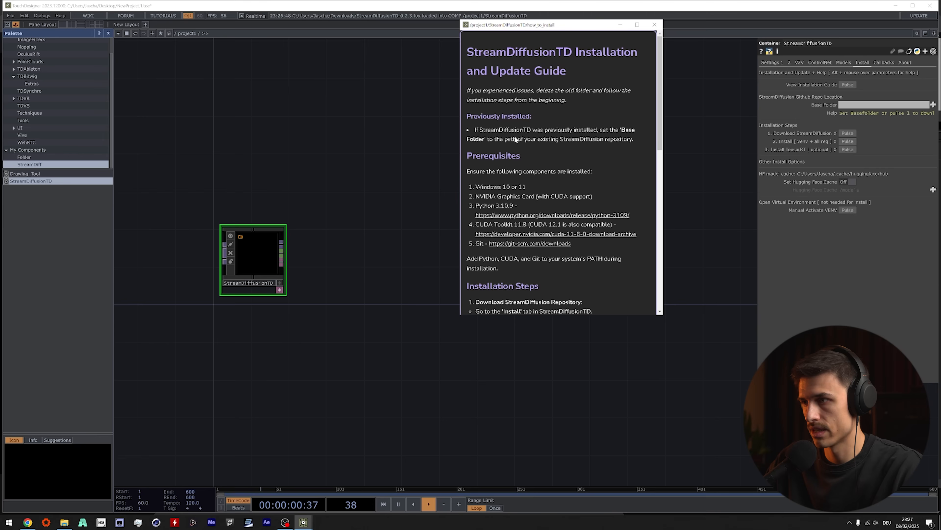
{"action": "scroll", "coordinate": [518, 140], "scroll_direction": "down", "scroll_amount": 6}
{"action": "scroll", "coordinate": [509, 179], "scroll_direction": "up", "scroll_amount": 5}
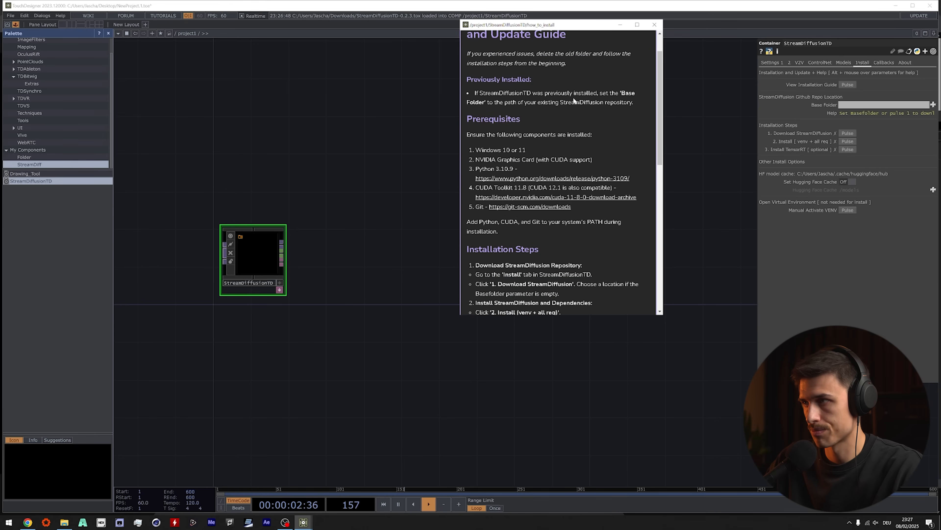
{"action": "left_click", "coordinate": [655, 25]}
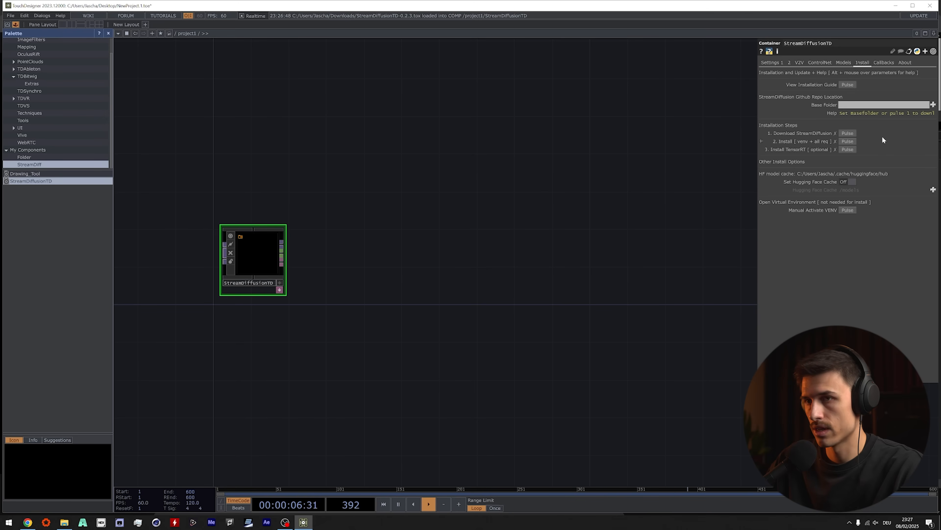
{"action": "left_click_drag", "start_coordinate": [334, 195], "coordinate": [213, 331]}
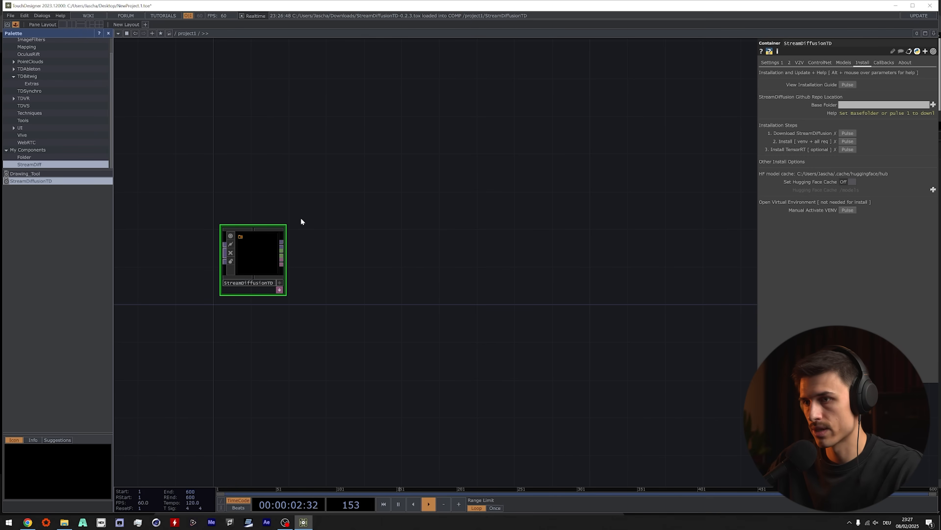
{"action": "left_click_drag", "start_coordinate": [196, 196], "coordinate": [344, 311]}
{"action": "left_click_drag", "start_coordinate": [328, 189], "coordinate": [228, 314]}
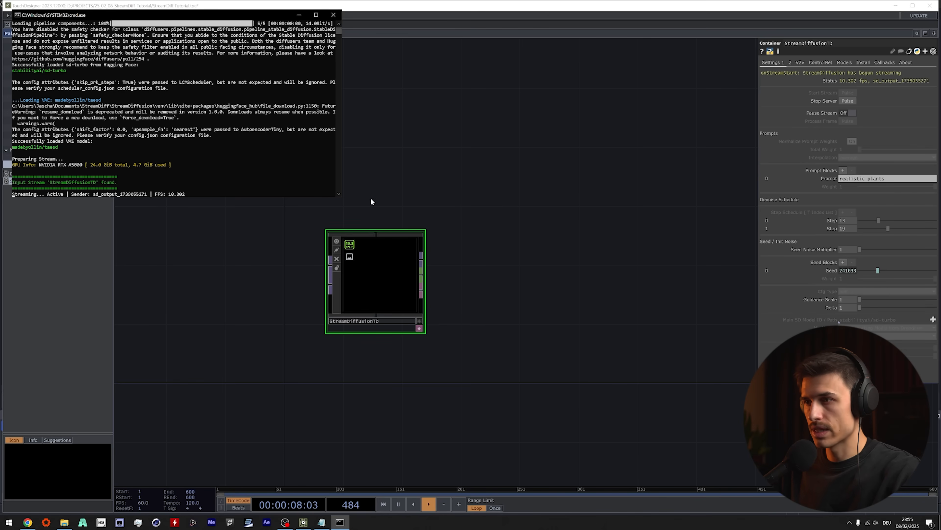
Return to the TouchDesigner network and place a Circle TOP to the left of the StreamDiffusionTD component.
{"action": "left_click", "coordinate": [414, 184]}
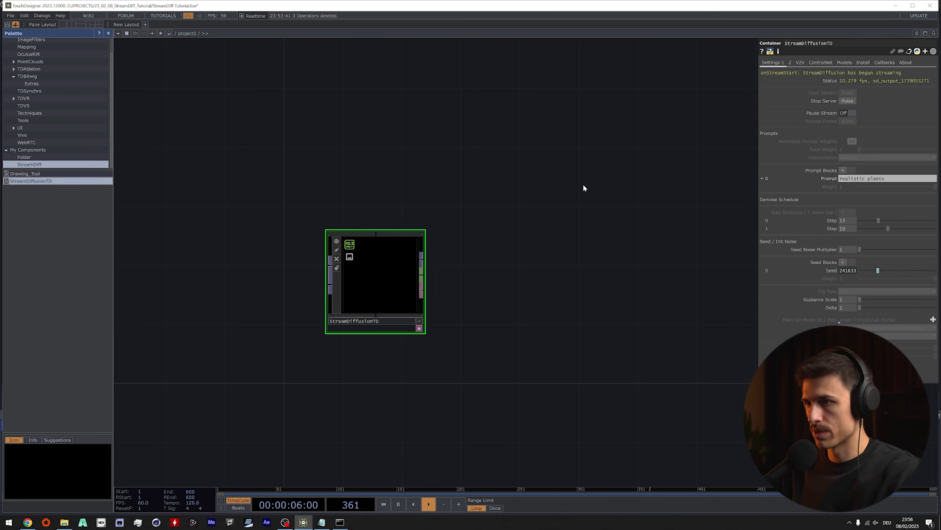
{"action": "key", "text": "Tab"}
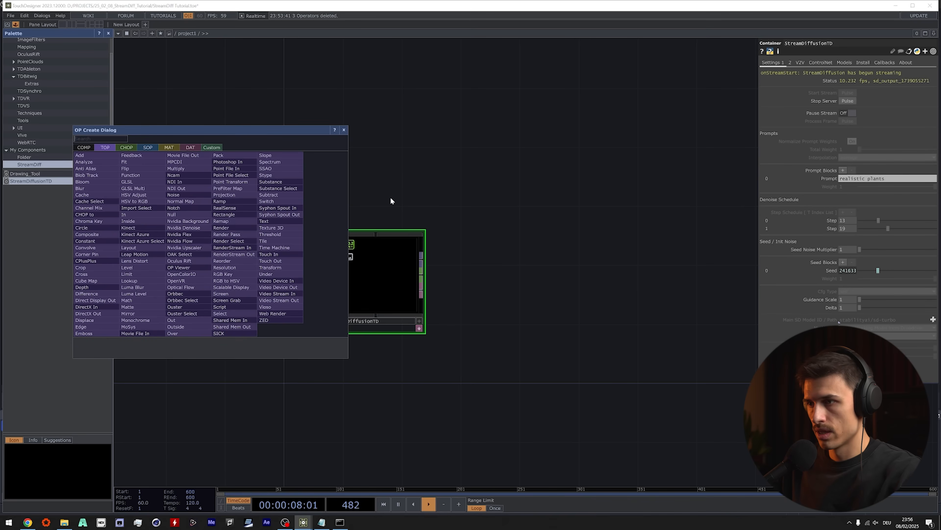
{"action": "left_click", "coordinate": [400, 186]}
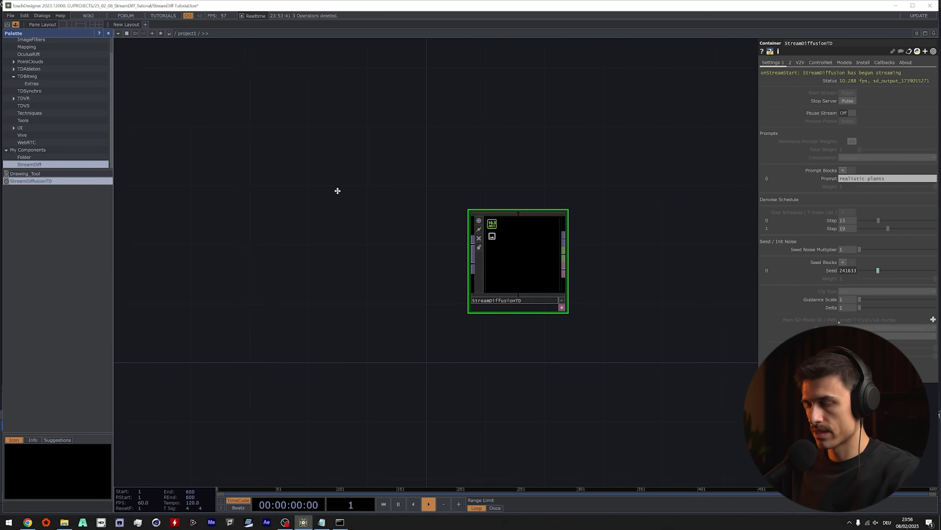
{"action": "key", "text": "Tab"}
{"action": "type", "text": "circ"}
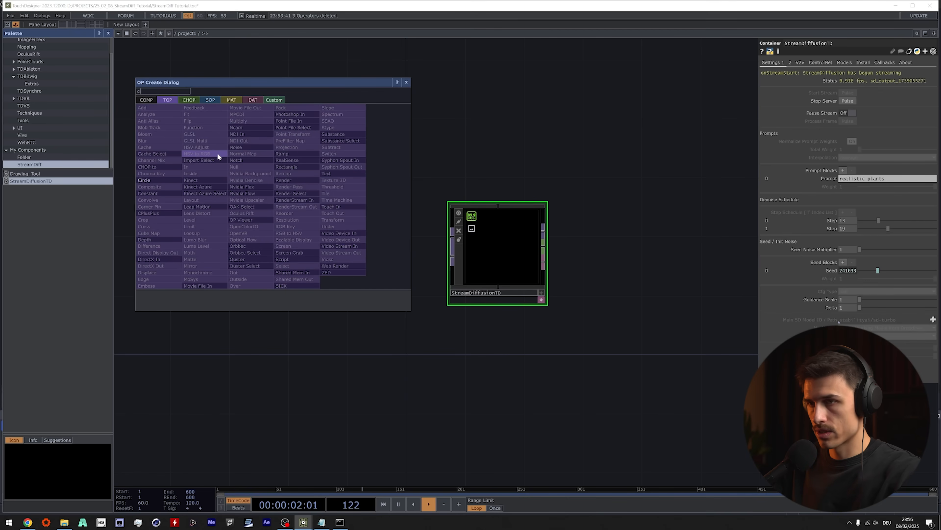
{"action": "left_click", "coordinate": [146, 180]}
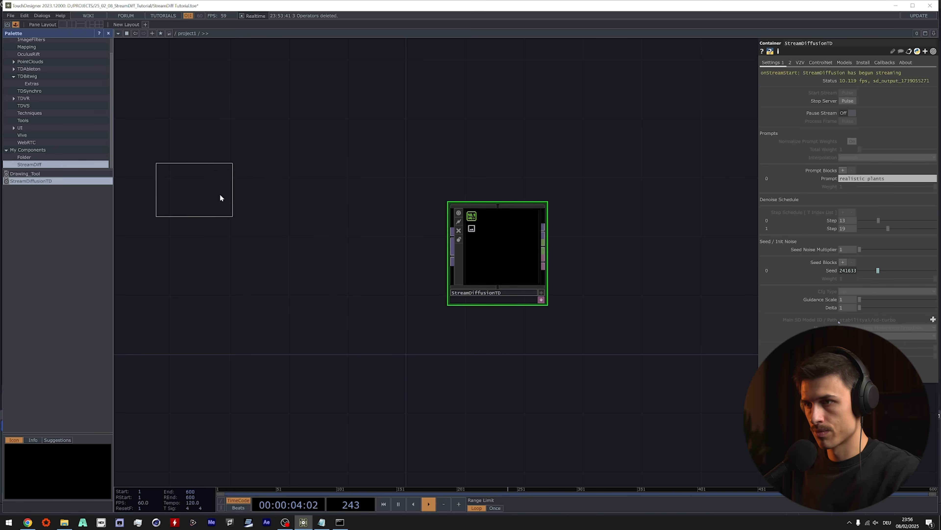
{"action": "left_click", "coordinate": [278, 207]}
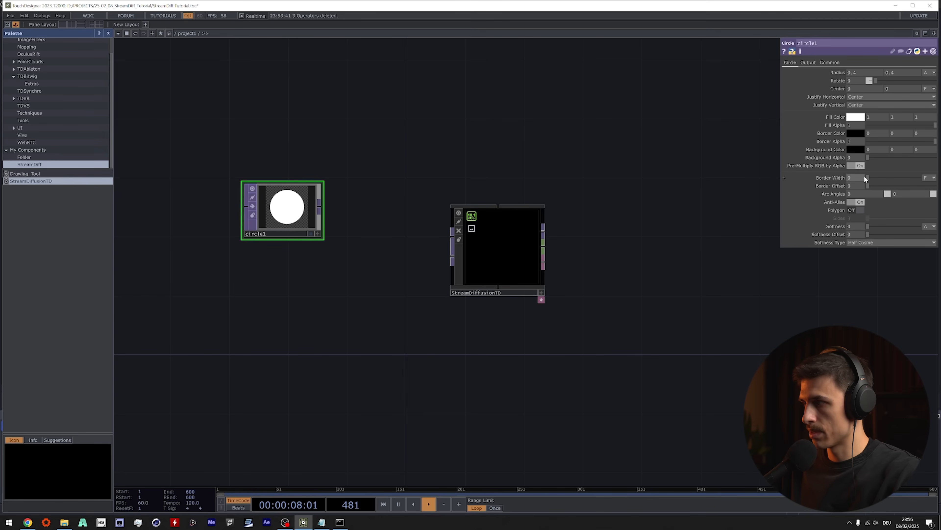
Give the circle a border about 0.078 wide and colour it green with RGB 0, 0.586, 0.
{"action": "left_click_drag", "start_coordinate": [868, 177], "coordinate": [936, 181]}
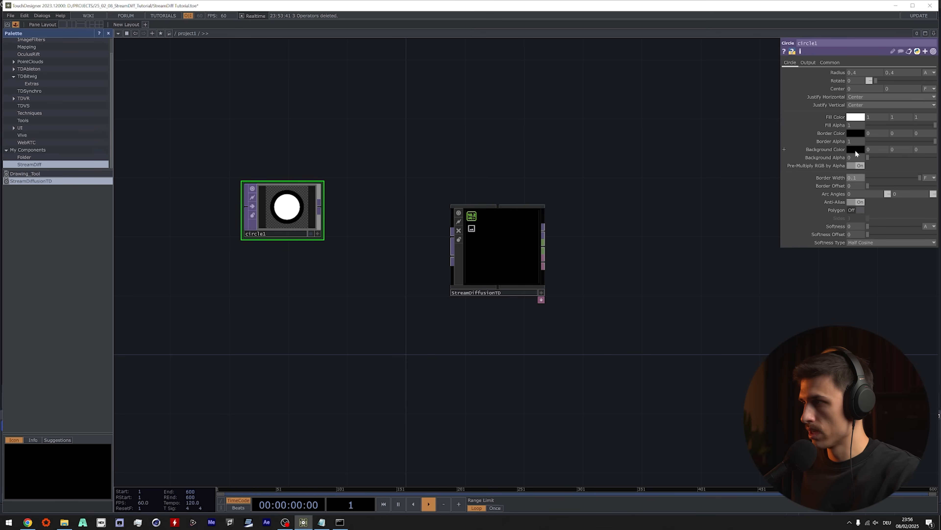
{"action": "left_click", "coordinate": [853, 133]}
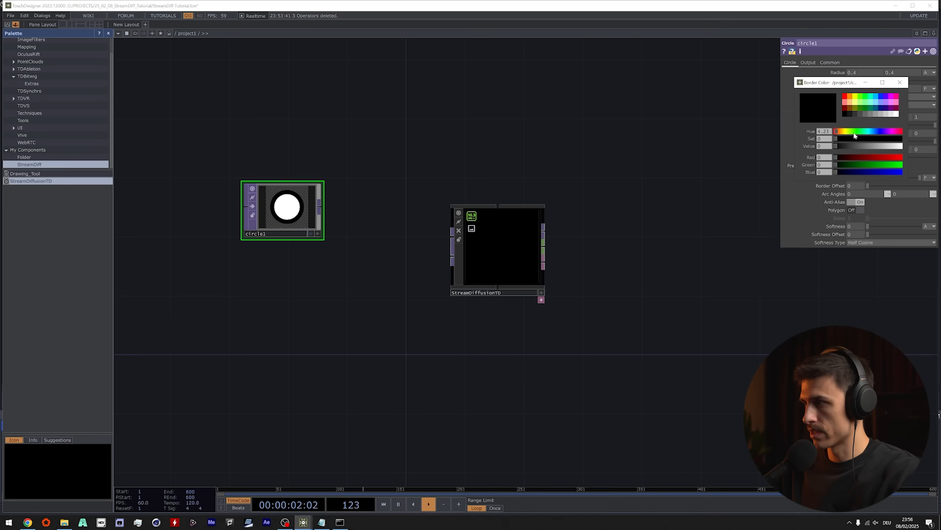
{"action": "left_click_drag", "start_coordinate": [850, 164], "coordinate": [901, 176]}
{"action": "left_click", "coordinate": [900, 82]}
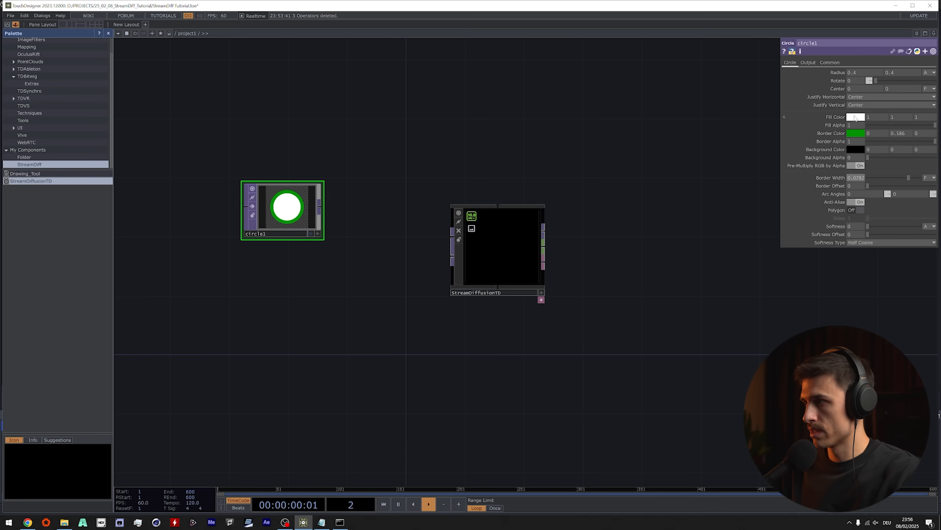
Set the circle's fill colour to black and its fill alpha to 0.
{"action": "left_click", "coordinate": [855, 117]}
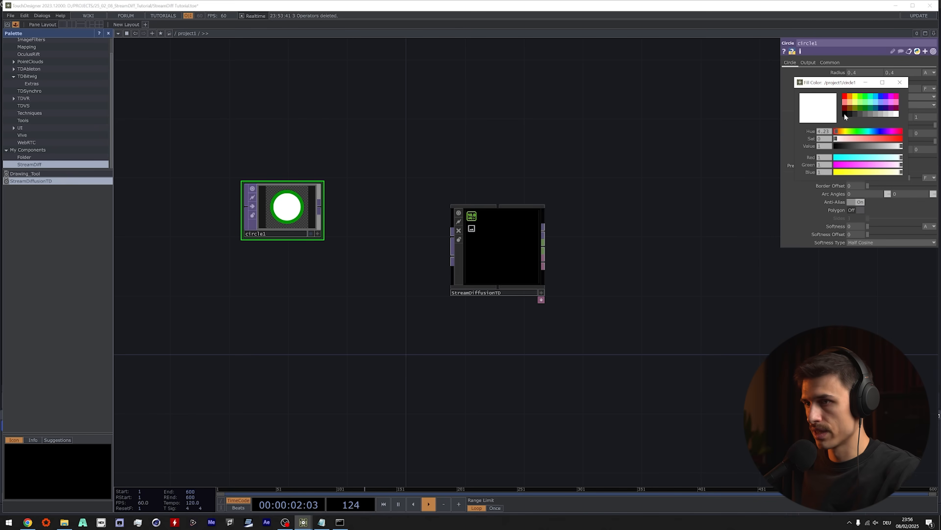
{"action": "left_click", "coordinate": [844, 113]}
{"action": "left_click", "coordinate": [900, 82]}
{"action": "left_click_drag", "start_coordinate": [829, 125], "coordinate": [799, 123]}
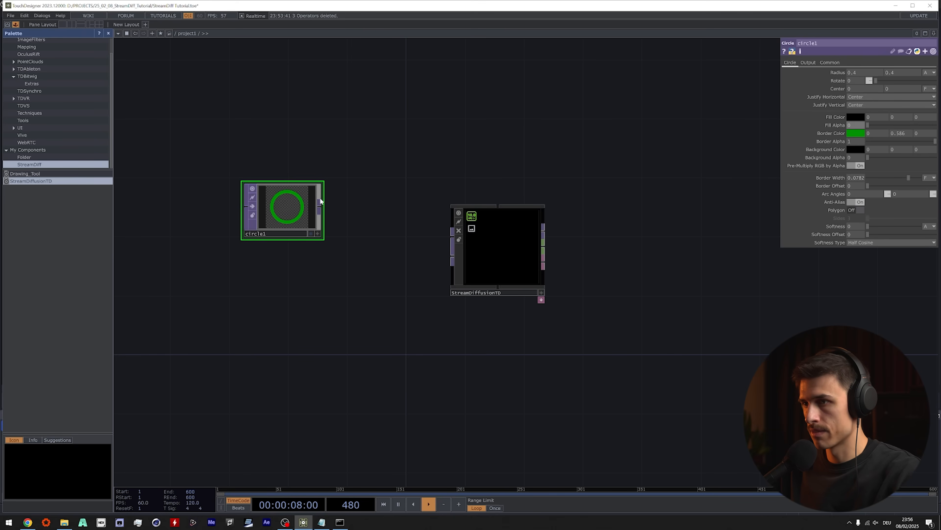
Add a Switch TOP after the Circle TOP, with the circle connected as its first input.
{"action": "left_click_drag", "start_coordinate": [305, 208], "coordinate": [344, 211]}
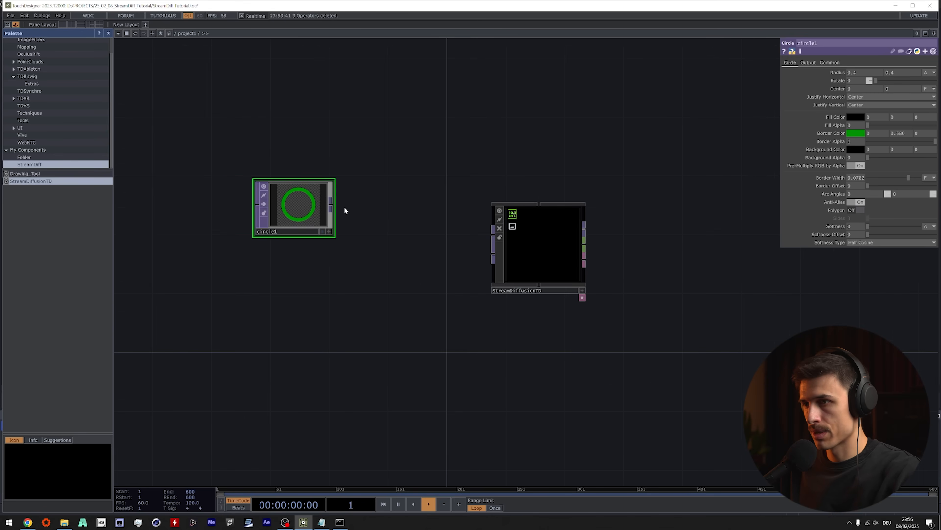
{"action": "left_click", "coordinate": [331, 204]}
{"action": "right_click", "coordinate": [367, 202]}
{"action": "type", "text": "swti"}
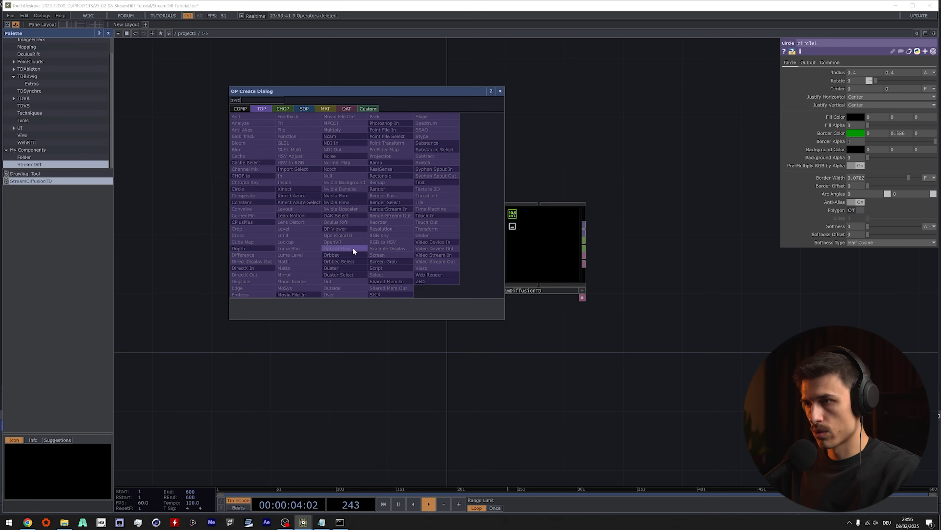
{"action": "key", "text": "BackSpace"}
{"action": "key", "text": "BackSpace"}
{"action": "type", "text": "itch"}
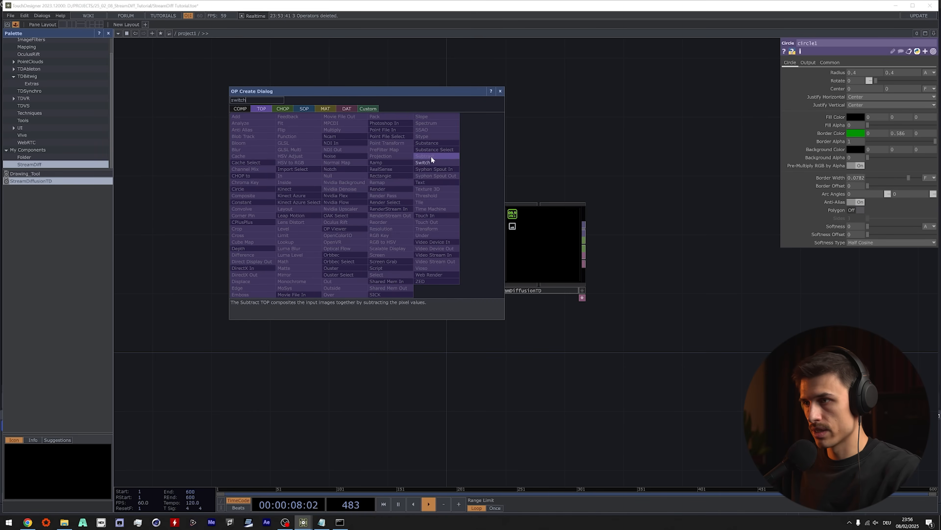
{"action": "left_click", "coordinate": [426, 162]}
{"action": "left_click", "coordinate": [388, 231]}
Rearrange the Circle and Switch TOPs farther left of StreamDiffusionTD, with the circle above and left of the switch.
{"action": "left_click_drag", "start_coordinate": [320, 216], "coordinate": [308, 203]}
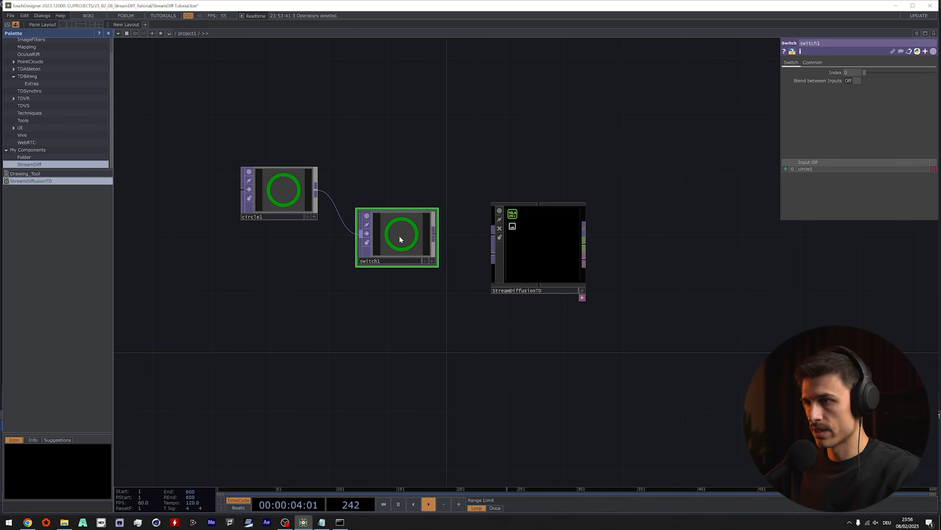
{"action": "left_click_drag", "start_coordinate": [400, 248], "coordinate": [386, 247]}
{"action": "left_click_drag", "start_coordinate": [279, 193], "coordinate": [265, 179]}
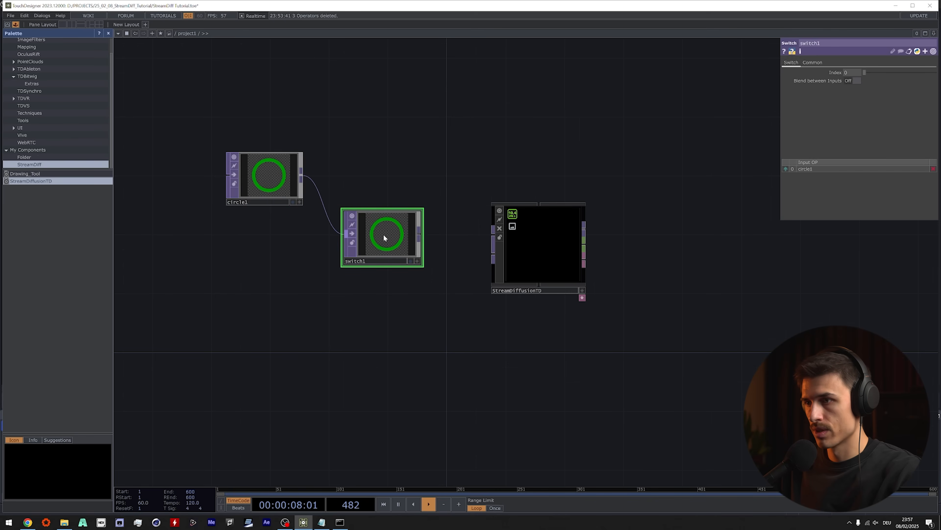
{"action": "left_click_drag", "start_coordinate": [383, 236], "coordinate": [369, 236]}
{"action": "right_click_drag", "start_coordinate": [371, 176], "coordinate": [241, 234]}
{"action": "left_click_drag", "start_coordinate": [365, 232], "coordinate": [320, 231]}
{"action": "mouse_move", "coordinate": [361, 336]}
{"action": "left_mouse_down"}
{"action": "mouse_move", "coordinate": [362, 311]}
{"action": "mouse_move", "coordinate": [365, 320]}
{"action": "left_mouse_up"}
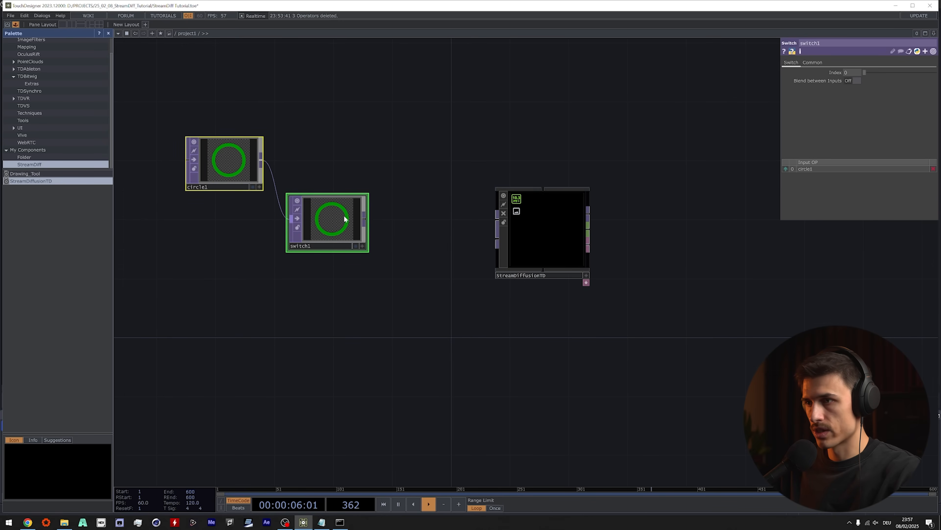
Add a Displace TOP after the Switch TOP, placed between the switch and StreamDiffusionTD.
{"action": "left_click", "coordinate": [366, 223]}
{"action": "left_click", "coordinate": [395, 215]}
{"action": "type", "text": "deis"}
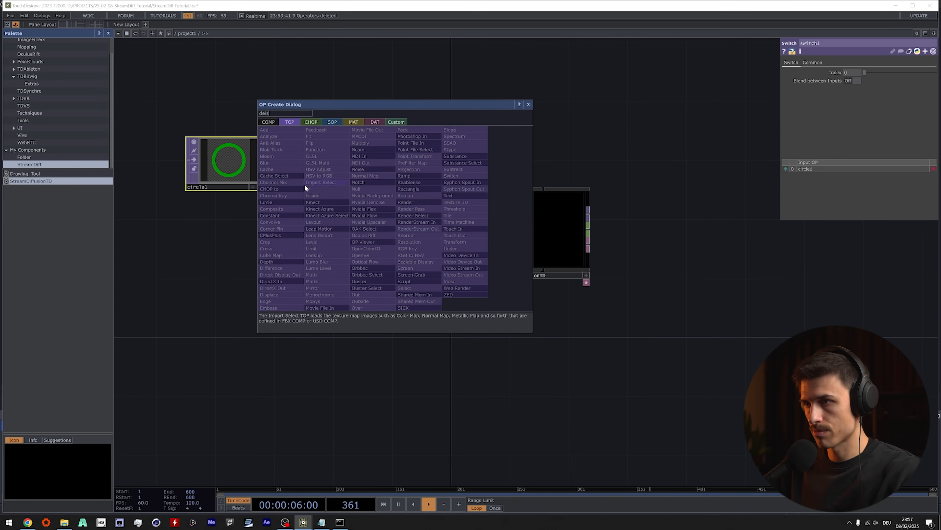
{"action": "key", "text": "BackSpace"}
{"action": "key", "text": "BackSpace"}
{"action": "key", "text": "BackSpace"}
{"action": "type", "text": "isp"}
{"action": "key", "text": "Return"}
{"action": "left_click", "coordinate": [337, 267]}
{"action": "left_click_drag", "start_coordinate": [337, 270], "coordinate": [425, 241]}
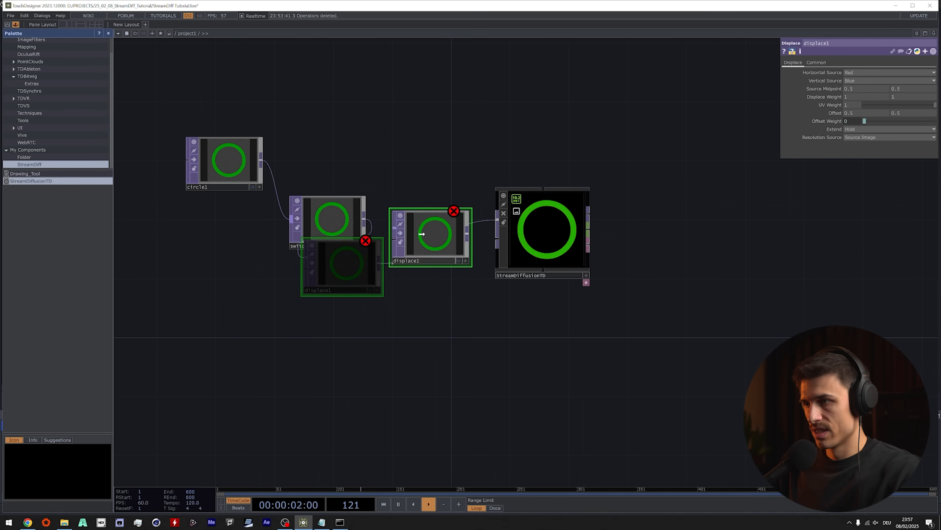
Connect the Displace TOP's output to StreamDiffusionTD and space out the switch, displace and StreamDiffusionTD nodes.
{"action": "left_click_drag", "start_coordinate": [543, 234], "coordinate": [617, 233]}
{"action": "right_click", "coordinate": [496, 229]}
{"action": "left_click", "coordinate": [508, 254]}
{"action": "left_click_drag", "start_coordinate": [468, 233], "coordinate": [570, 220]}
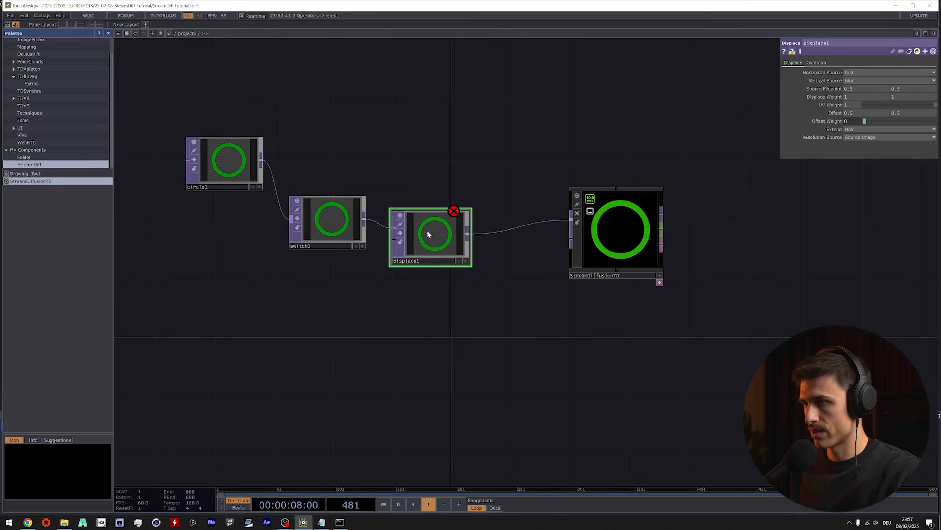
{"action": "left_click_drag", "start_coordinate": [435, 235], "coordinate": [464, 236]}
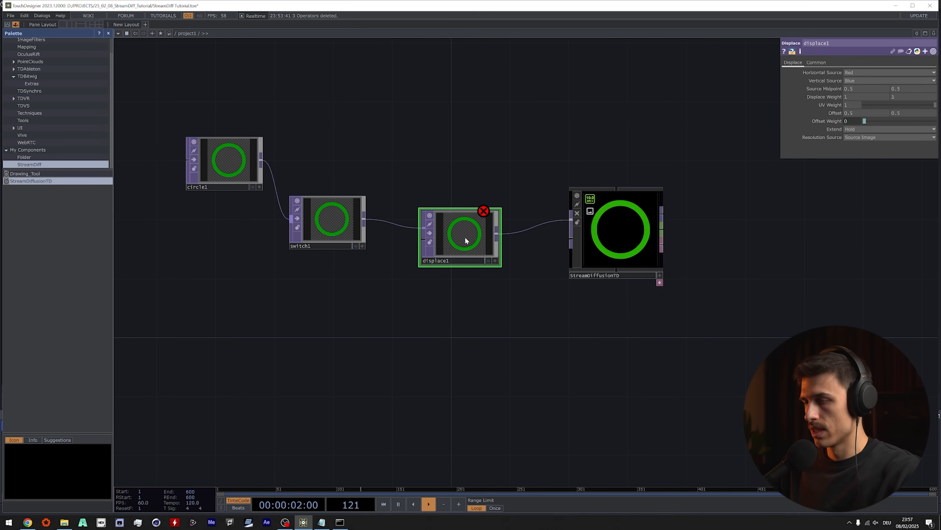
{"action": "left_click_drag", "start_coordinate": [310, 226], "coordinate": [325, 211]}
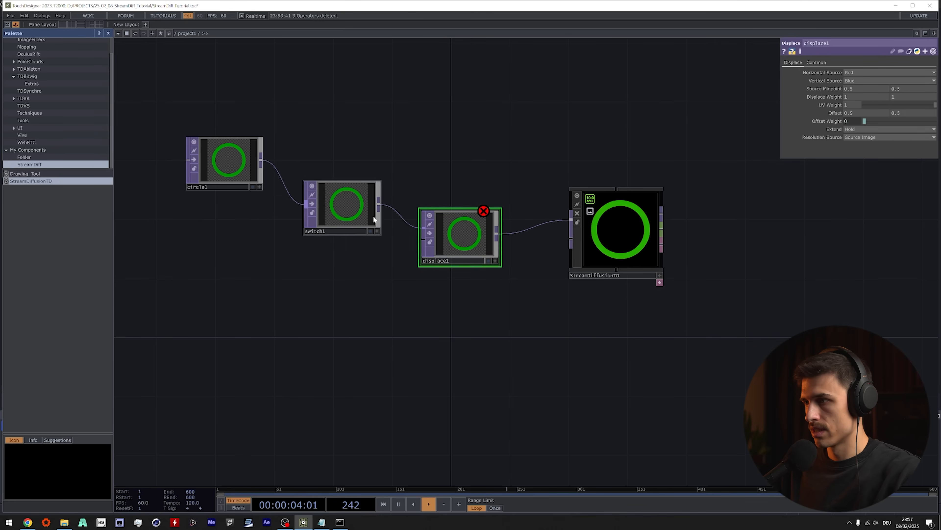
Add a Noise TOP below the Switch TOP and connect it as the Displace TOP's second input.
{"action": "scroll", "coordinate": [425, 238], "scroll_direction": "up", "scroll_amount": 2}
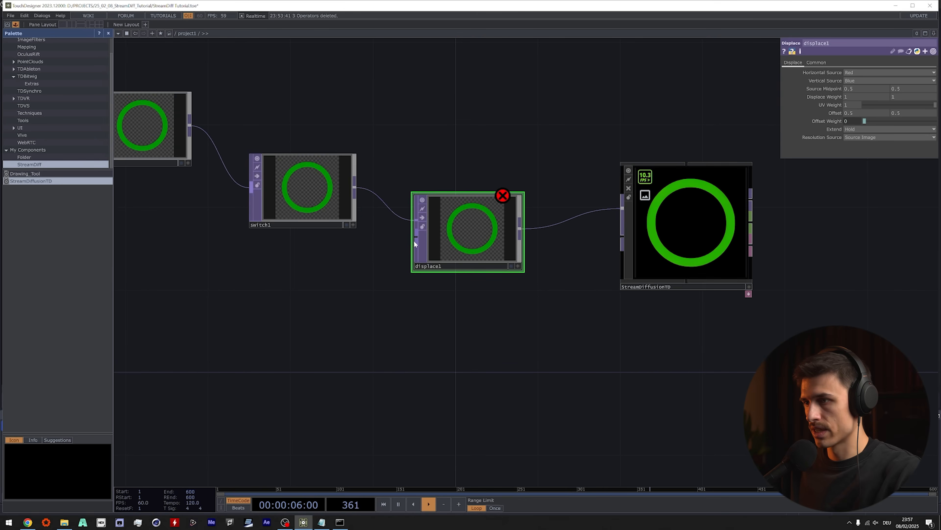
{"action": "left_click_drag", "start_coordinate": [429, 238], "coordinate": [450, 238]}
{"action": "left_click_drag", "start_coordinate": [308, 231], "coordinate": [374, 234]}
{"action": "key", "text": "Tab"}
{"action": "type", "text": "noi"}
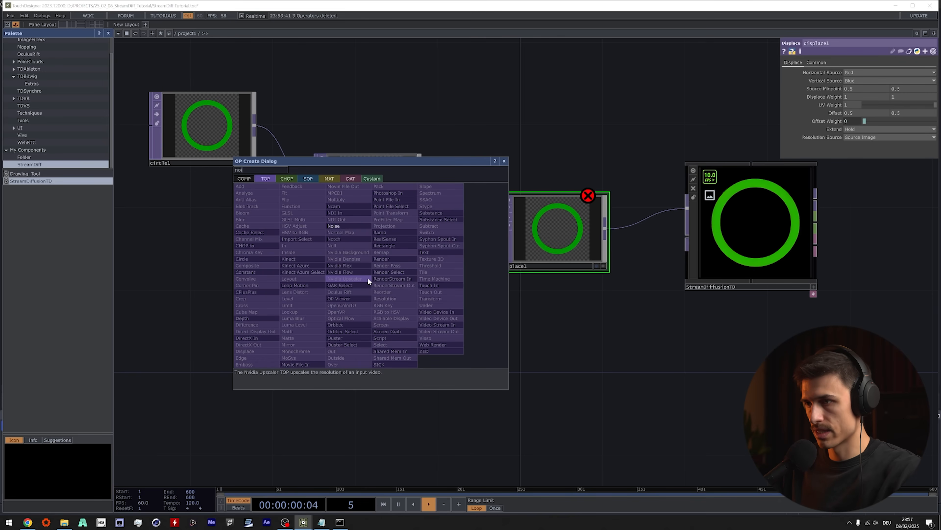
{"action": "left_click", "coordinate": [351, 223]}
{"action": "left_click", "coordinate": [367, 294]}
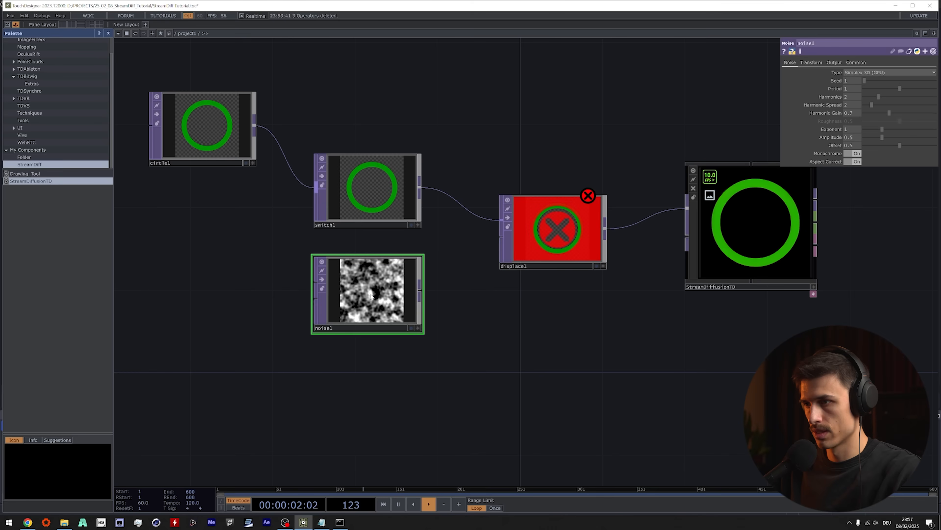
{"action": "left_click_drag", "start_coordinate": [420, 287], "coordinate": [532, 234]}
Examine the displaced circle and the StreamDiffusionTD output, and check the component's prompt text.
{"action": "left_click", "coordinate": [560, 233]}
{"action": "scroll", "coordinate": [563, 232], "scroll_direction": "up", "scroll_amount": 5}
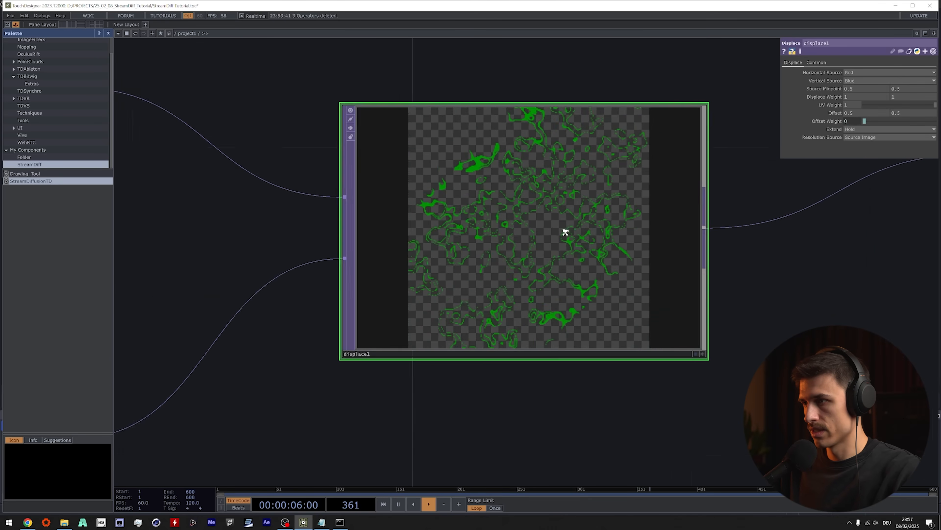
{"action": "scroll", "coordinate": [505, 210], "scroll_direction": "down", "scroll_amount": 8}
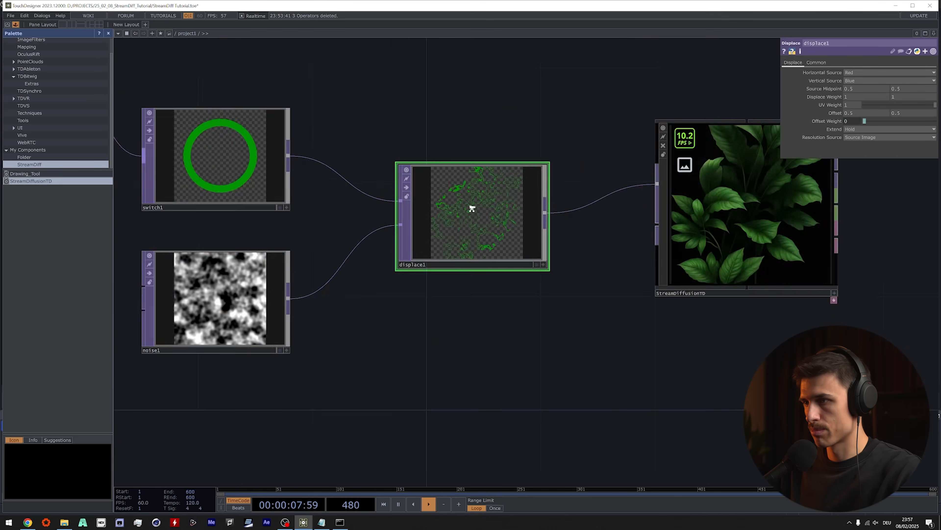
{"action": "scroll", "coordinate": [490, 201], "scroll_direction": "up", "scroll_amount": 3}
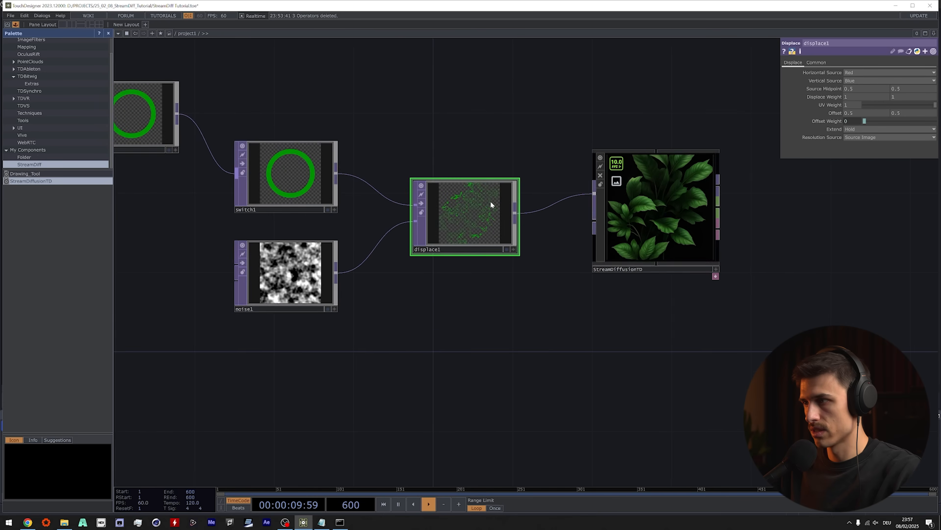
{"action": "scroll", "coordinate": [515, 292], "scroll_direction": "down", "scroll_amount": 3}
{"action": "scroll", "coordinate": [507, 179], "scroll_direction": "up", "scroll_amount": 6}
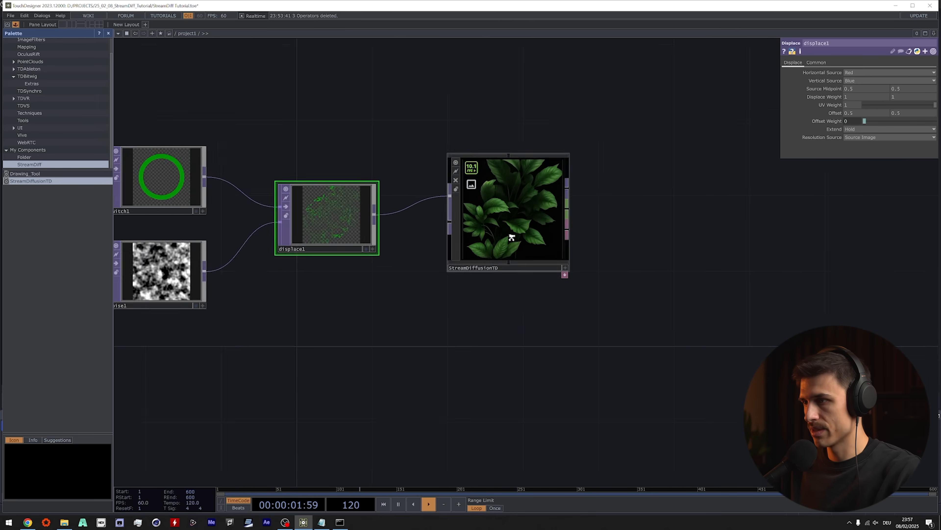
{"action": "left_click", "coordinate": [506, 179]}
{"action": "left_click", "coordinate": [875, 178]}
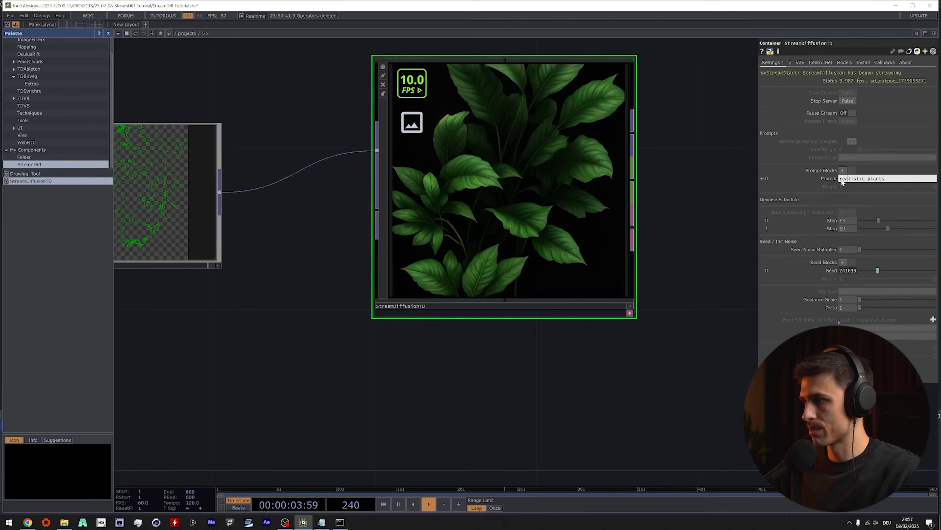
{"action": "double_click", "coordinate": [857, 178]}
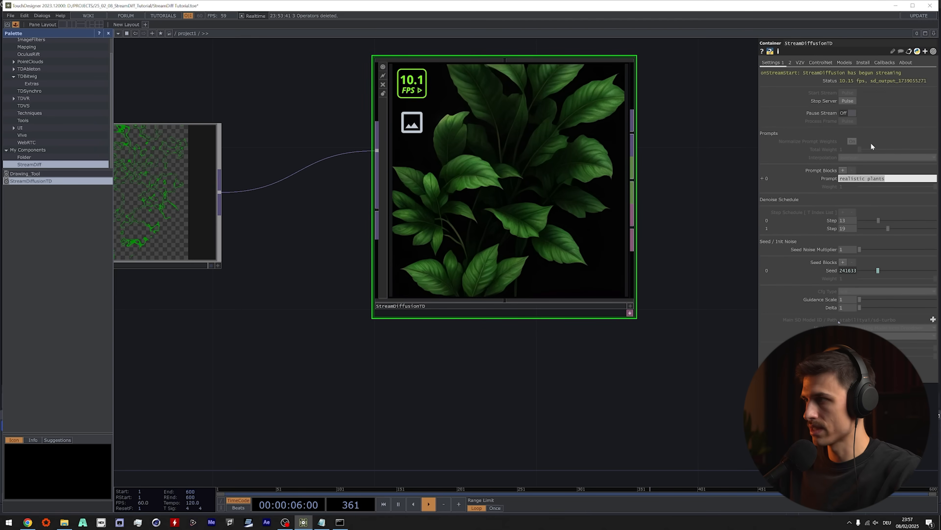
{"action": "left_click", "coordinate": [867, 179]}
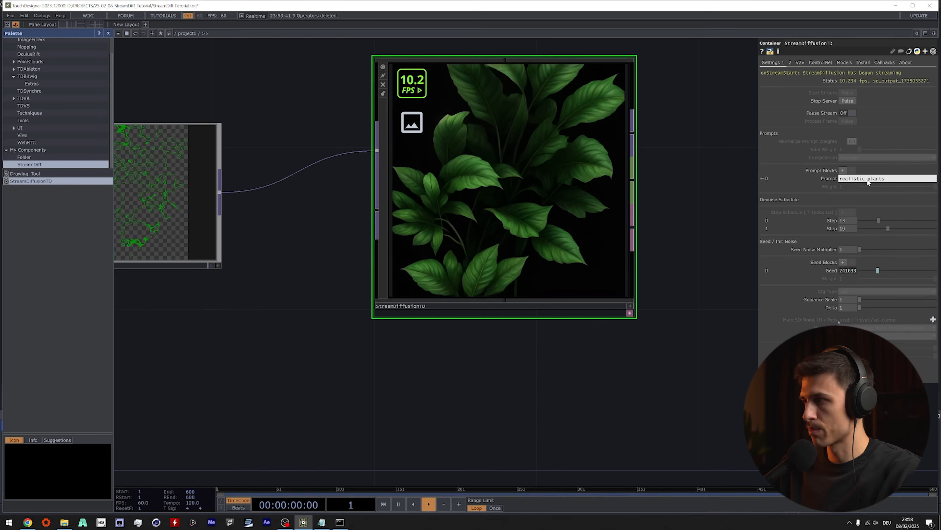
{"action": "left_click_drag", "start_coordinate": [904, 178], "coordinate": [814, 178]}
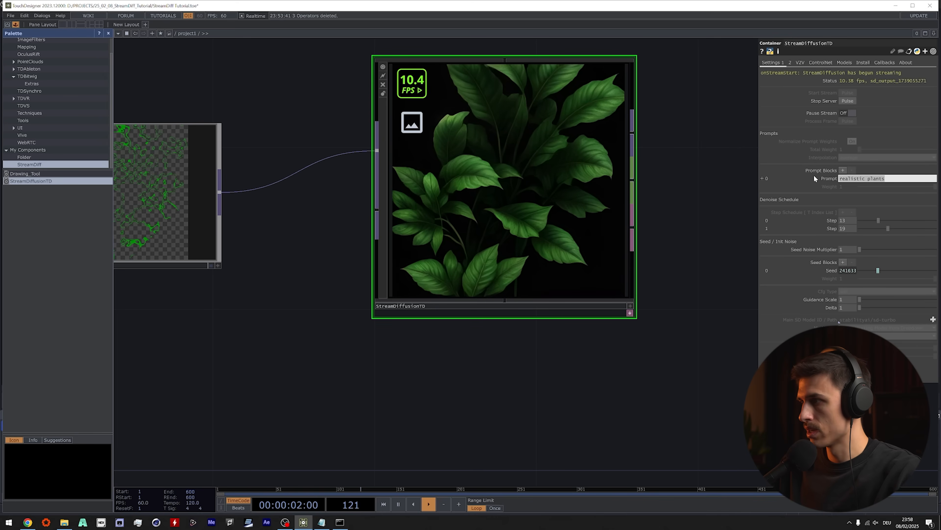
{"action": "left_click", "coordinate": [888, 180]}
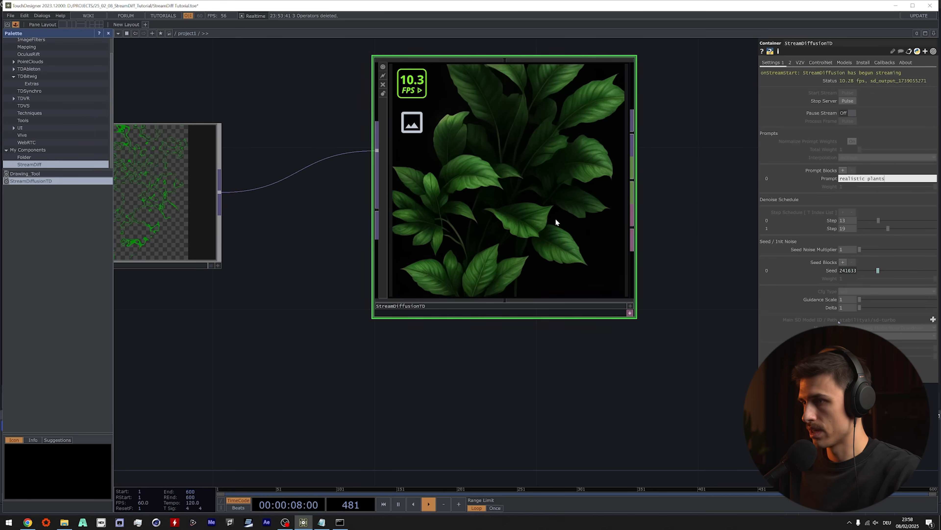
Set both Displace Weight values of the Displace TOP to 0.05.
{"action": "scroll", "coordinate": [537, 178], "scroll_direction": "down", "scroll_amount": 4}
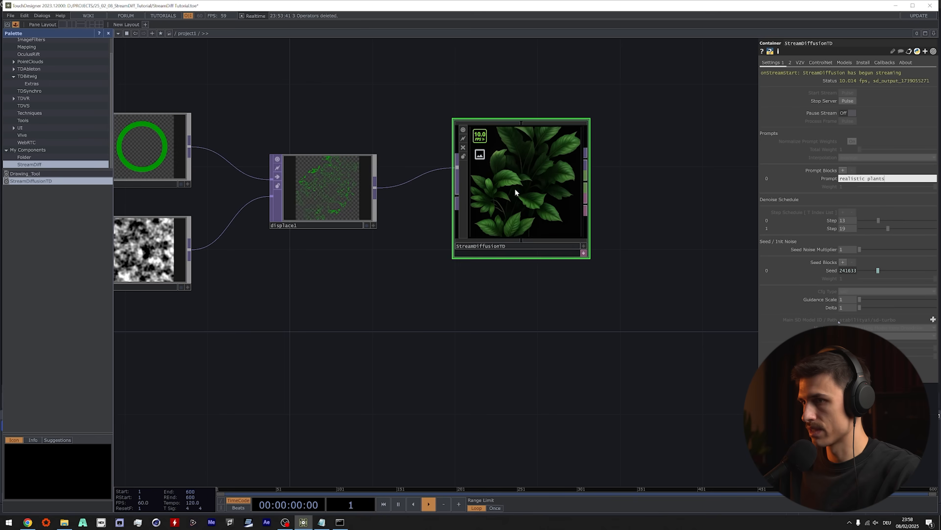
{"action": "left_click_drag", "start_coordinate": [390, 266], "coordinate": [435, 267]}
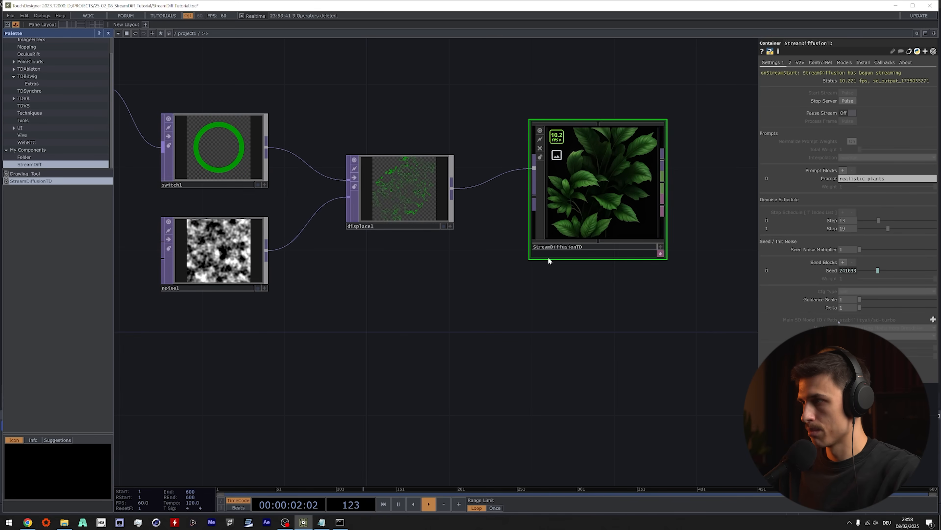
{"action": "left_click_drag", "start_coordinate": [408, 245], "coordinate": [464, 254]}
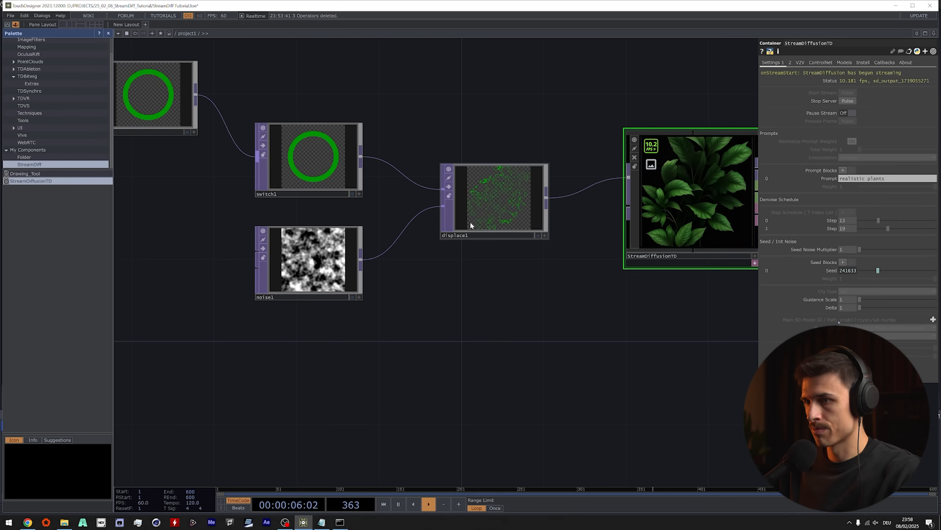
{"action": "left_click", "coordinate": [492, 197]}
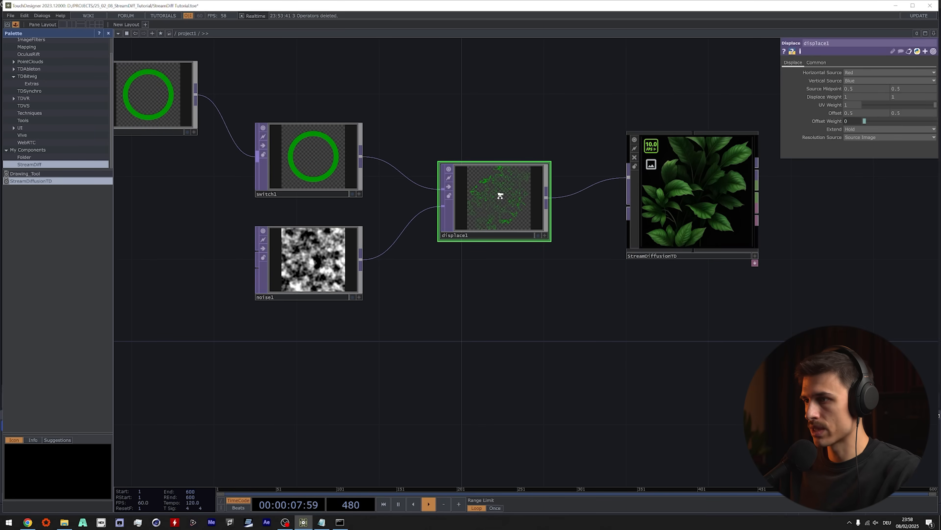
{"action": "scroll", "coordinate": [497, 195], "scroll_direction": "up", "scroll_amount": 5}
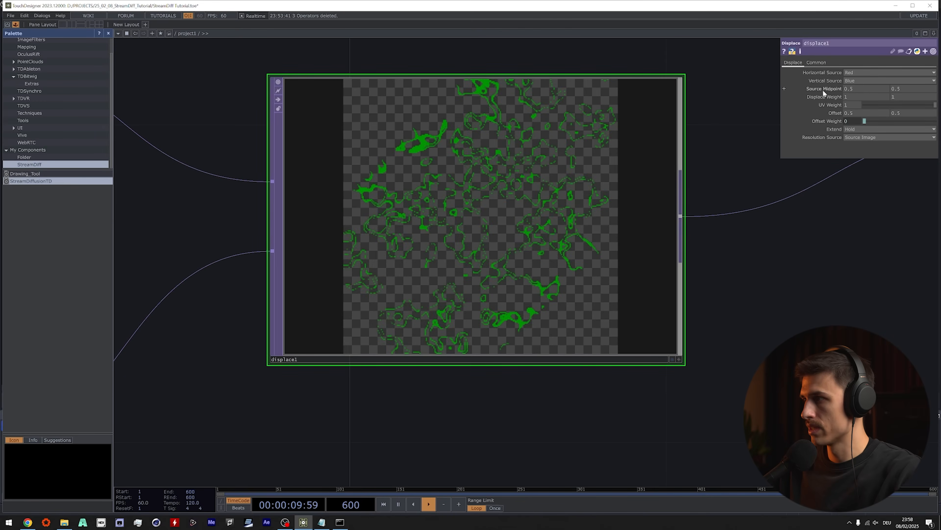
{"action": "mouse_move", "coordinate": [831, 95]}
{"action": "middle_mouse_down"}
{"action": "mouse_move", "coordinate": [830, 86]}
{"action": "mouse_move", "coordinate": [834, 108]}
{"action": "mouse_move", "coordinate": [830, 82]}
{"action": "mouse_move", "coordinate": [823, 88]}
{"action": "middle_mouse_up"}
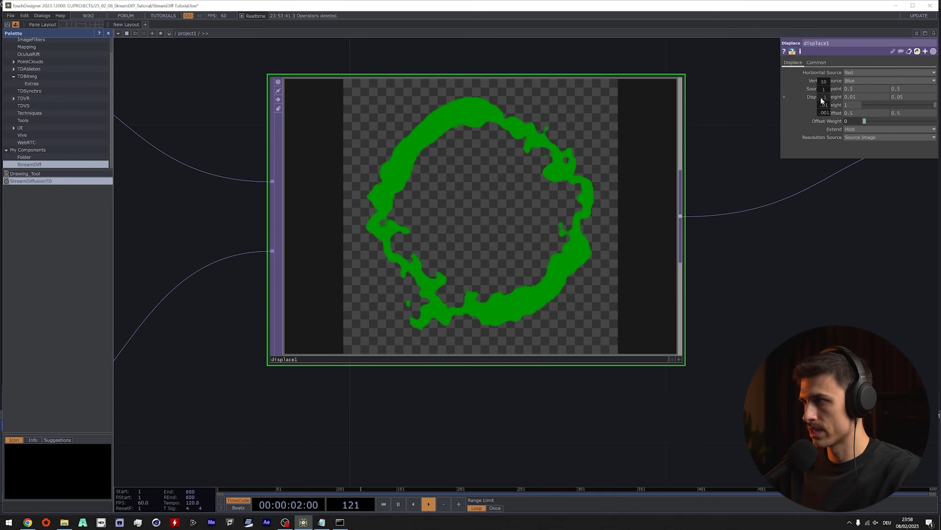
{"action": "middle_click_drag", "start_coordinate": [821, 97], "coordinate": [823, 97]}
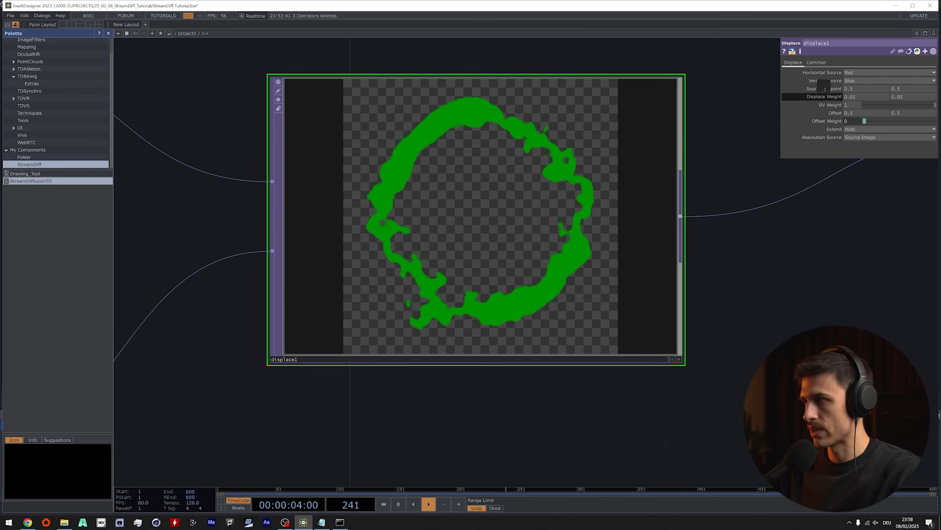
{"action": "scroll", "coordinate": [607, 262], "scroll_direction": "down", "scroll_amount": 5}
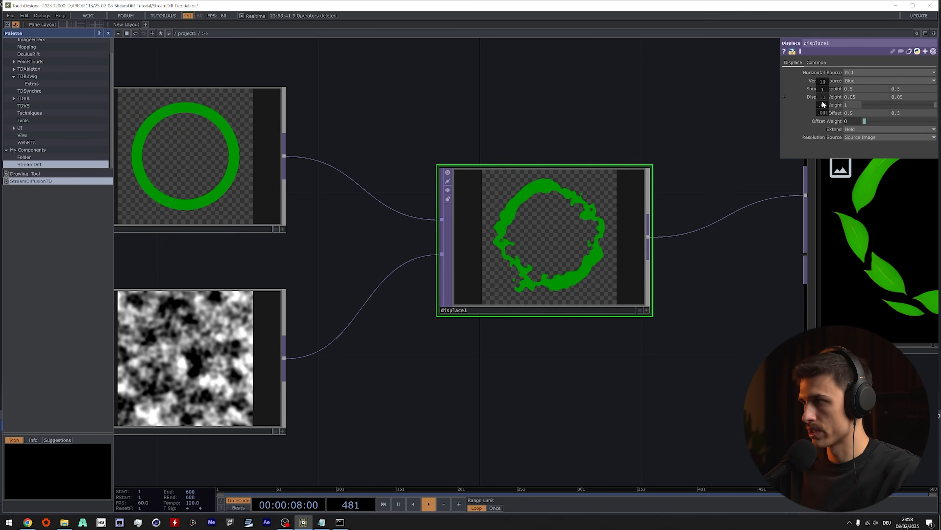
{"action": "middle_click_drag", "start_coordinate": [822, 97], "coordinate": [822, 97]}
Vary the Noise TOP's amplitude between 0 and 0.55, settling on 0.28.
{"action": "scroll", "coordinate": [451, 374], "scroll_direction": "up", "scroll_amount": 2}
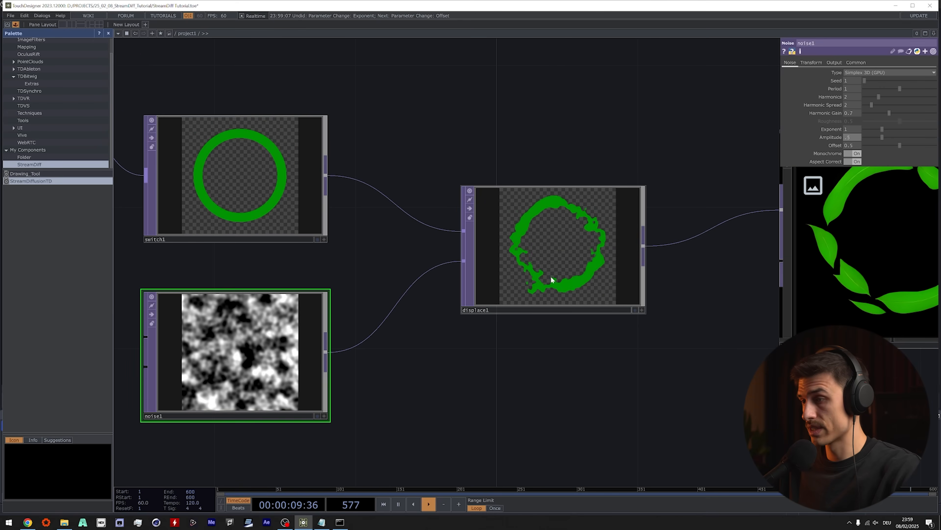
{"action": "left_click_drag", "start_coordinate": [485, 387], "coordinate": [493, 389]}
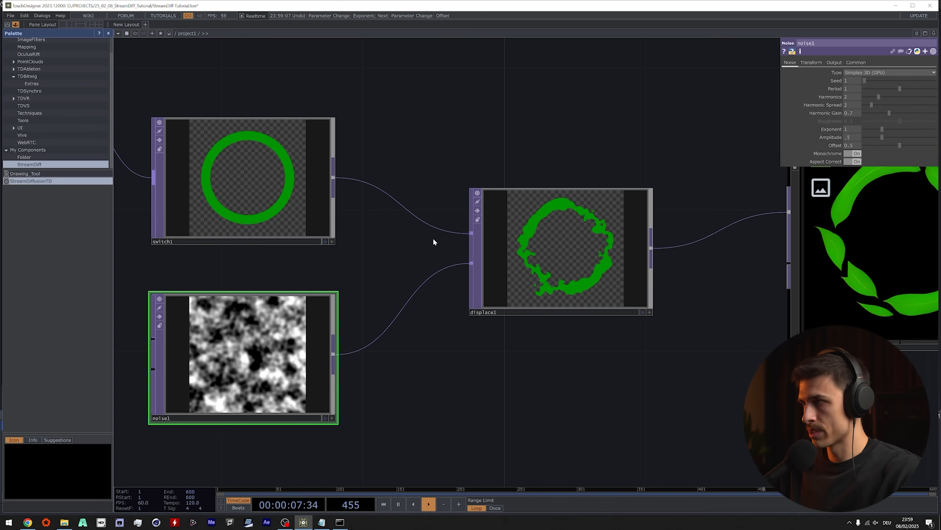
{"action": "left_click_drag", "start_coordinate": [885, 137], "coordinate": [811, 143]}
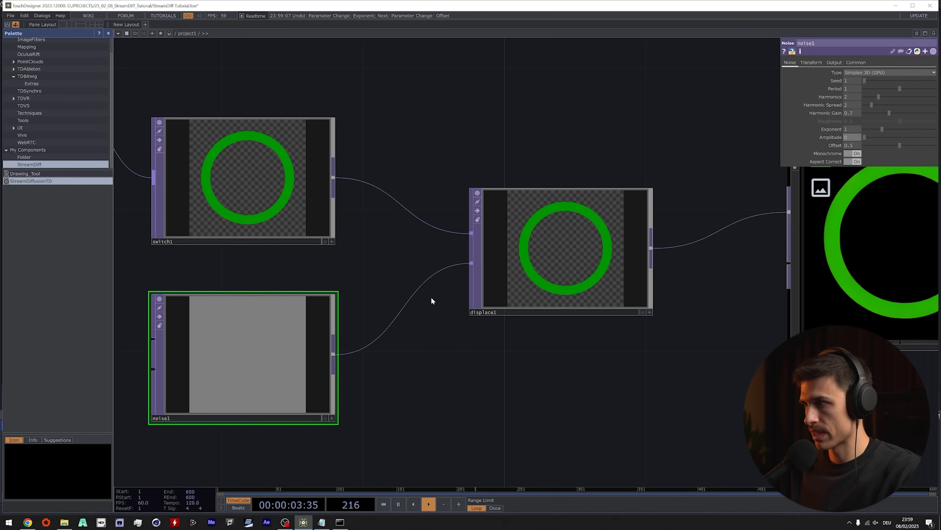
{"action": "left_click_drag", "start_coordinate": [867, 137], "coordinate": [885, 145]}
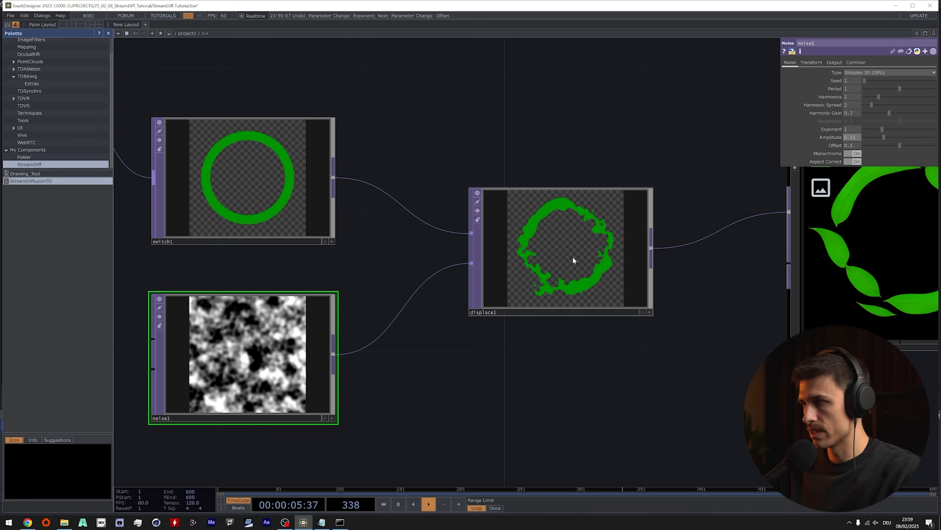
{"action": "left_click_drag", "start_coordinate": [884, 135], "coordinate": [856, 141]}
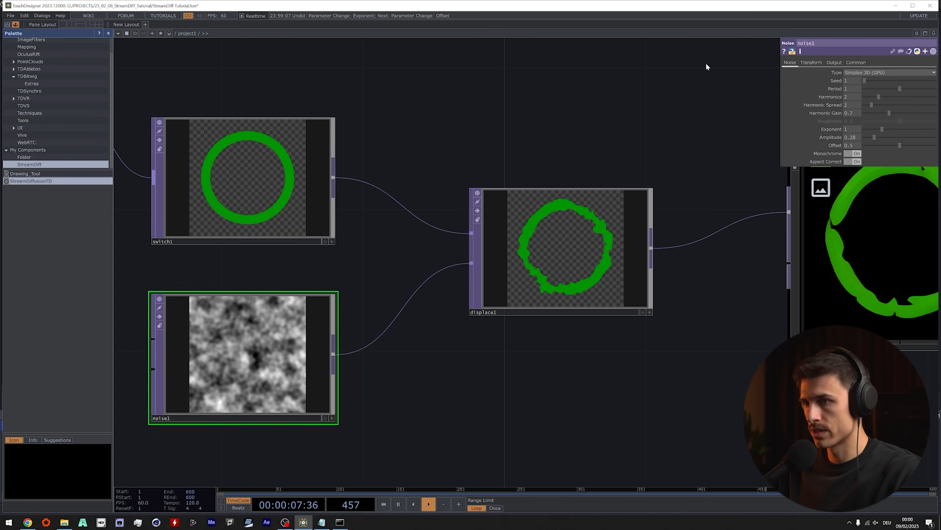
Animate the noise by driving the Noise TOP's Z translation with the expression absTime.frame/500.
{"action": "left_click", "coordinate": [812, 62]}
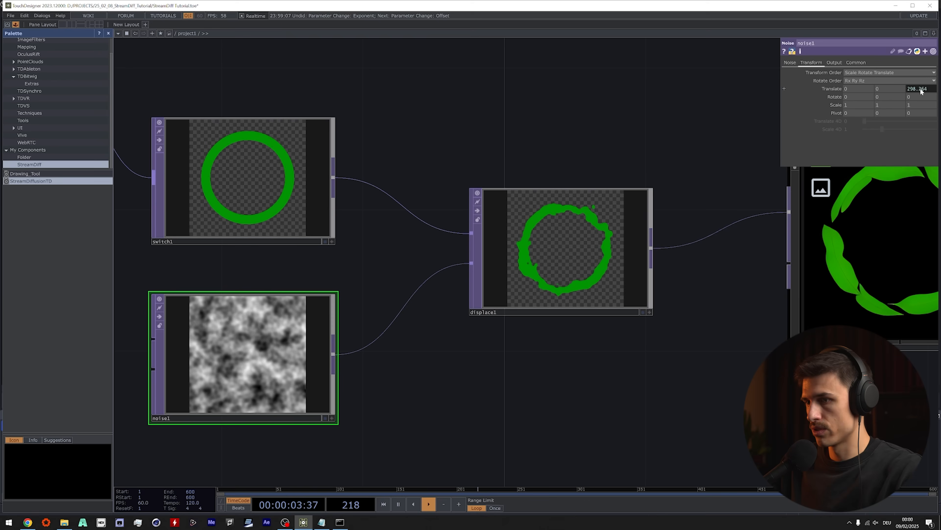
{"action": "left_click", "coordinate": [832, 89]}
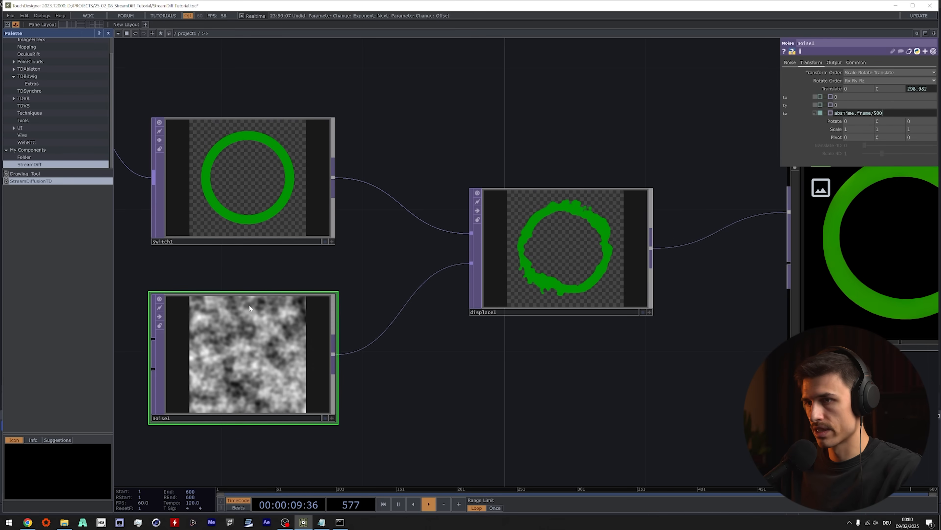
{"action": "scroll", "coordinate": [618, 247], "scroll_direction": "up", "scroll_amount": 3}
{"action": "scroll", "coordinate": [618, 248], "scroll_direction": "up", "scroll_amount": 3}
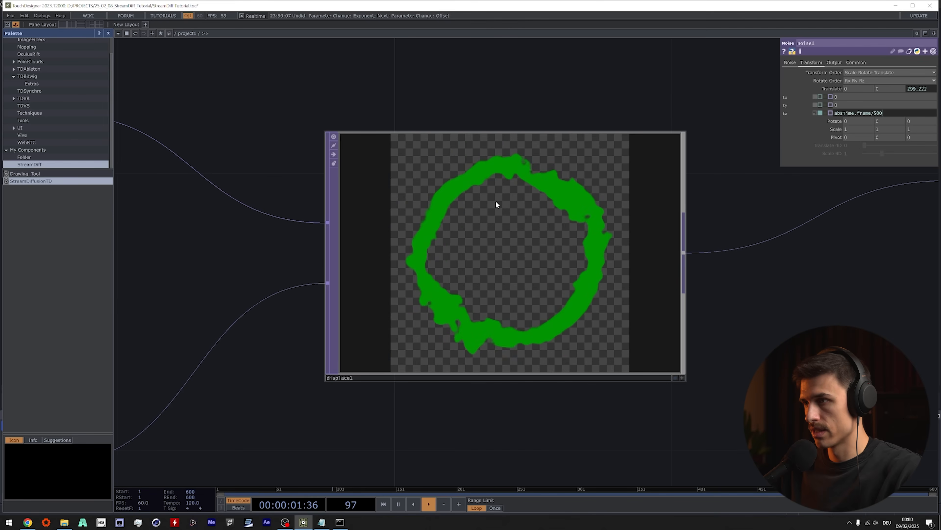
Inspect the StreamDiffusionTD output driven by the animated circle and display the component's parameters.
{"action": "scroll", "coordinate": [538, 237], "scroll_direction": "down", "scroll_amount": 3}
{"action": "left_click_drag", "start_coordinate": [613, 374], "coordinate": [489, 377]}
{"action": "scroll", "coordinate": [490, 376], "scroll_direction": "down", "scroll_amount": 1}
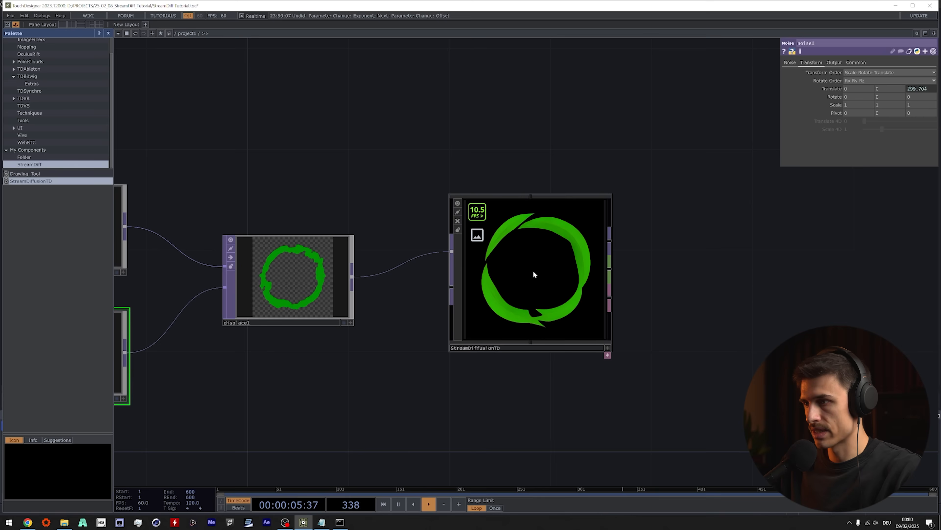
{"action": "left_click", "coordinate": [512, 279]}
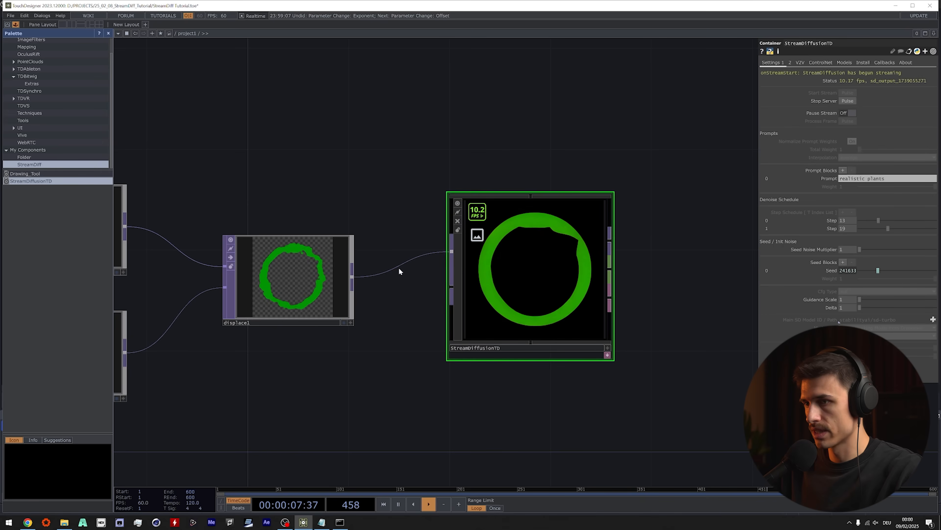
Raise StreamDiffusionTD's first denoise step to 44 to compare the output, and settle both denoise steps on 22.
{"action": "scroll", "coordinate": [534, 275], "scroll_direction": "up", "scroll_amount": 5}
{"action": "scroll", "coordinate": [508, 262], "scroll_direction": "down", "scroll_amount": 2}
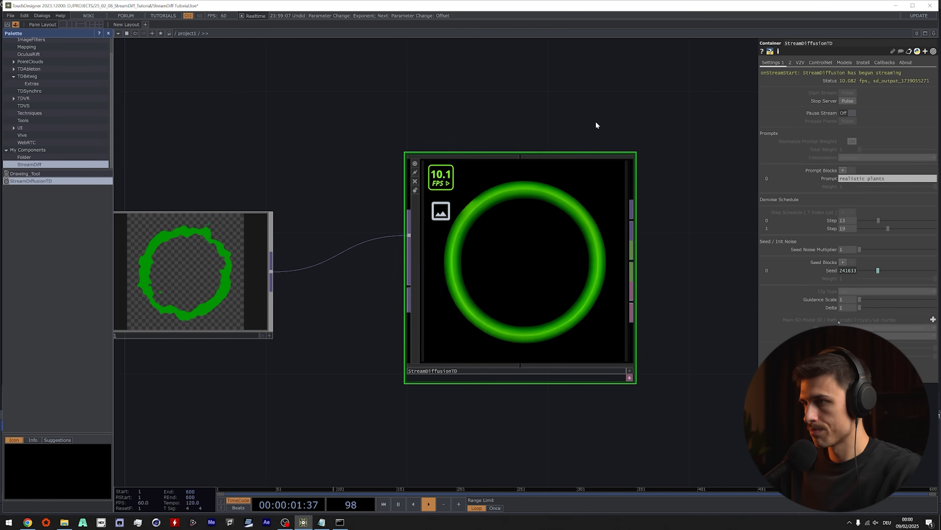
{"action": "left_click_drag", "start_coordinate": [599, 126], "coordinate": [541, 128]}
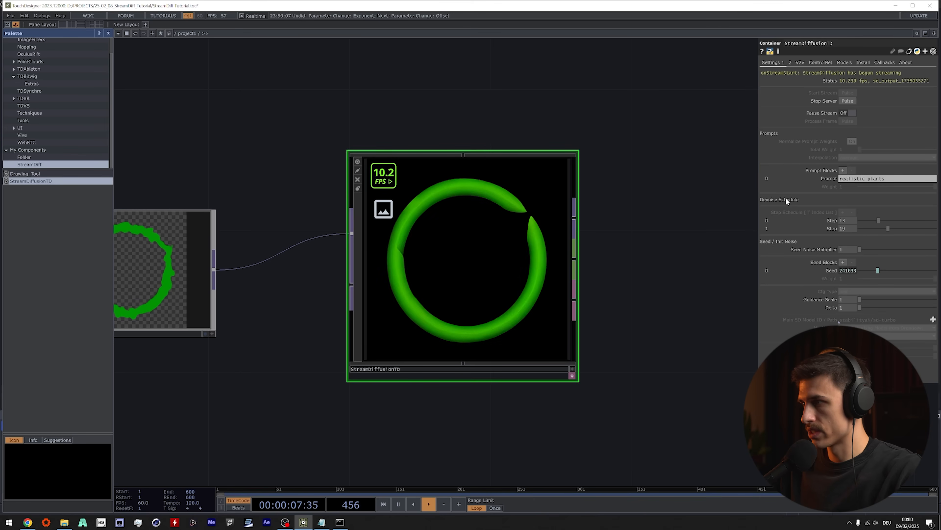
{"action": "left_click_drag", "start_coordinate": [878, 220], "coordinate": [923, 222]}
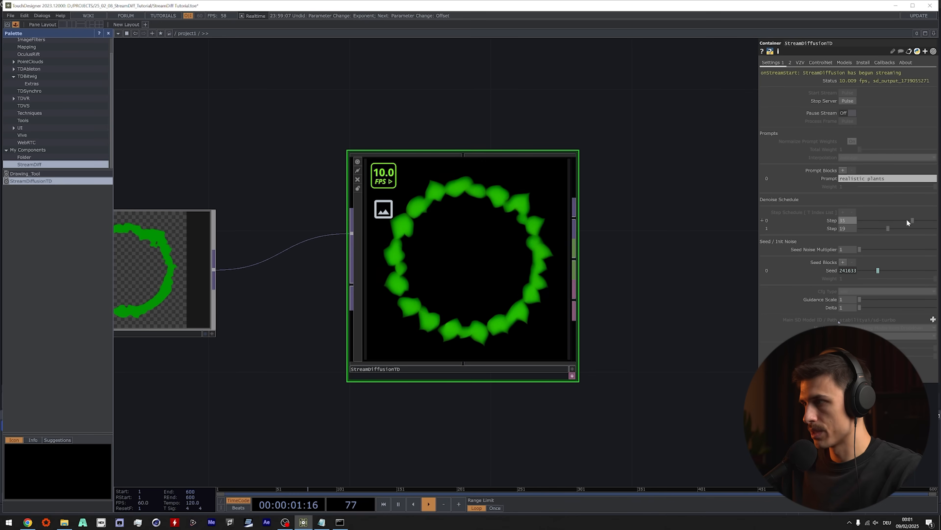
{"action": "scroll", "coordinate": [588, 284], "scroll_direction": "down", "scroll_amount": 2}
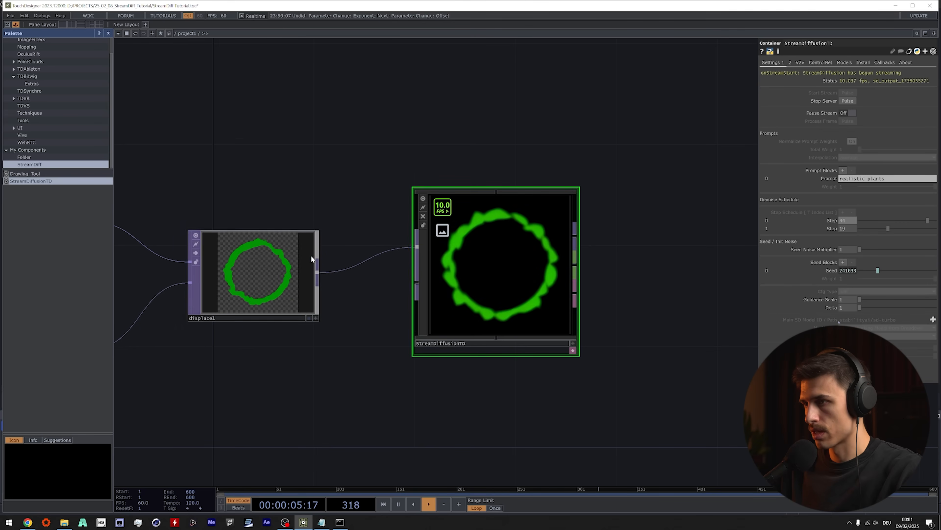
{"action": "mouse_move", "coordinate": [897, 223]}
{"action": "left_mouse_down"}
{"action": "mouse_move", "coordinate": [877, 223]}
{"action": "mouse_move", "coordinate": [907, 229]}
{"action": "mouse_move", "coordinate": [892, 228]}
{"action": "left_mouse_up"}
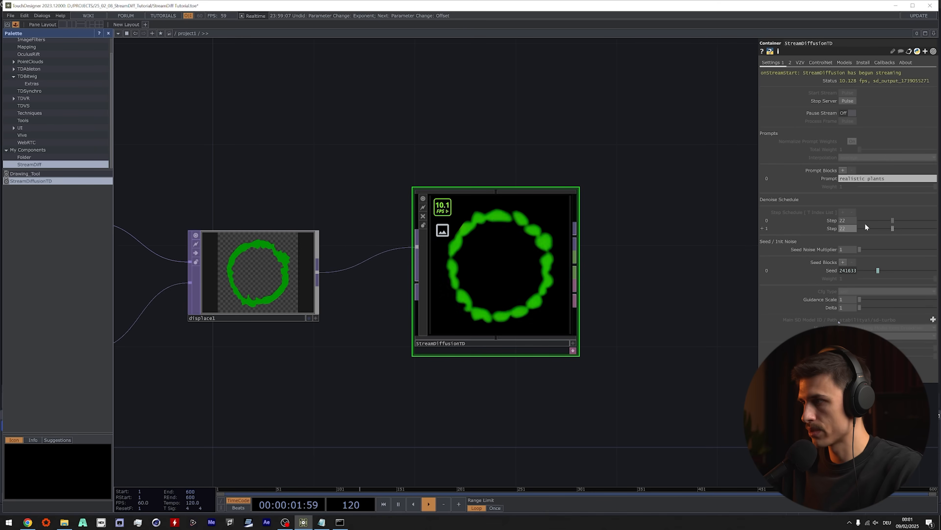
Stop the StreamDiffusion server and restart the stream with the second denoise step removed from the step schedule.
{"action": "left_click", "coordinate": [847, 101]}
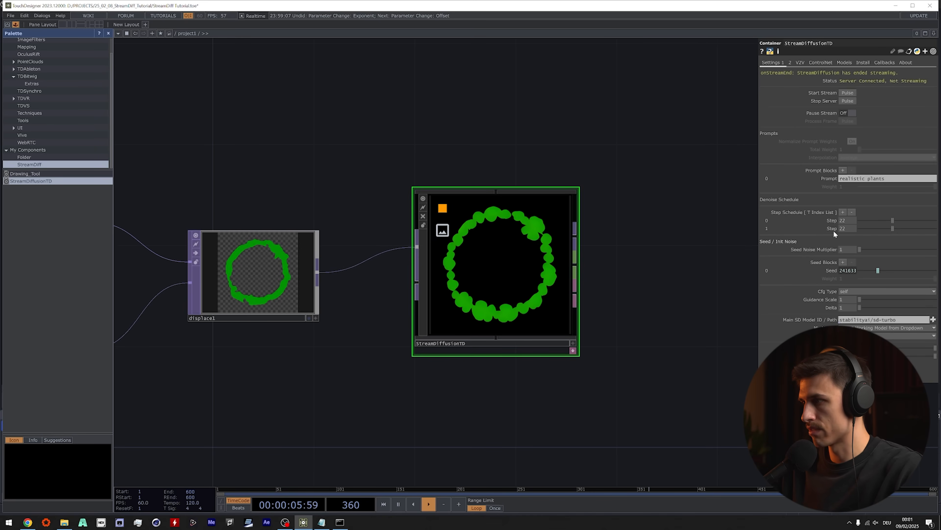
{"action": "left_click", "coordinate": [853, 212]}
{"action": "left_click", "coordinate": [845, 93]}
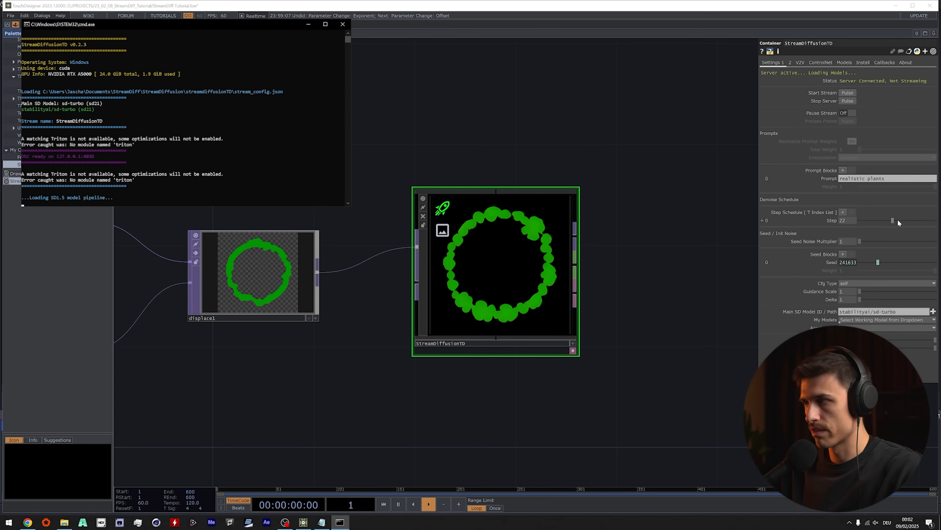
Try lower and higher values for the single remaining denoise step and set it to 20.
{"action": "left_click", "coordinate": [850, 221]}
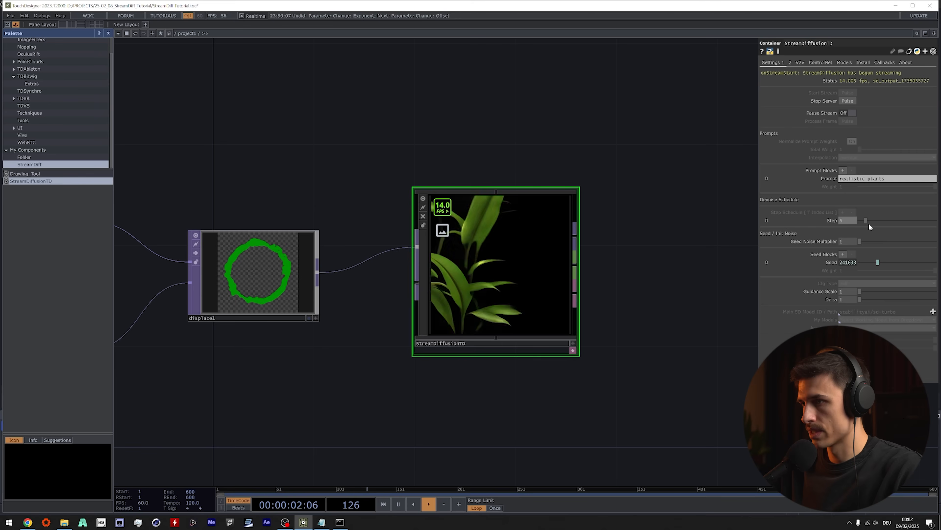
{"action": "left_click_drag", "start_coordinate": [906, 226], "coordinate": [885, 225]}
{"action": "type", "text": "20"}
Try StreamV2V cached attention by enabling and disabling it, and look over the component's ControlNet and callback settings.
{"action": "left_click", "coordinate": [801, 62]}
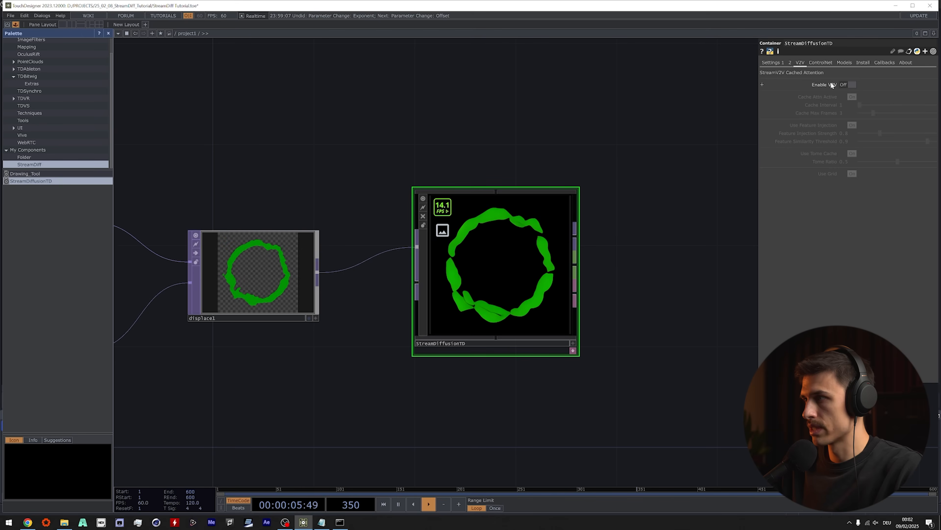
{"action": "left_click", "coordinate": [847, 84]}
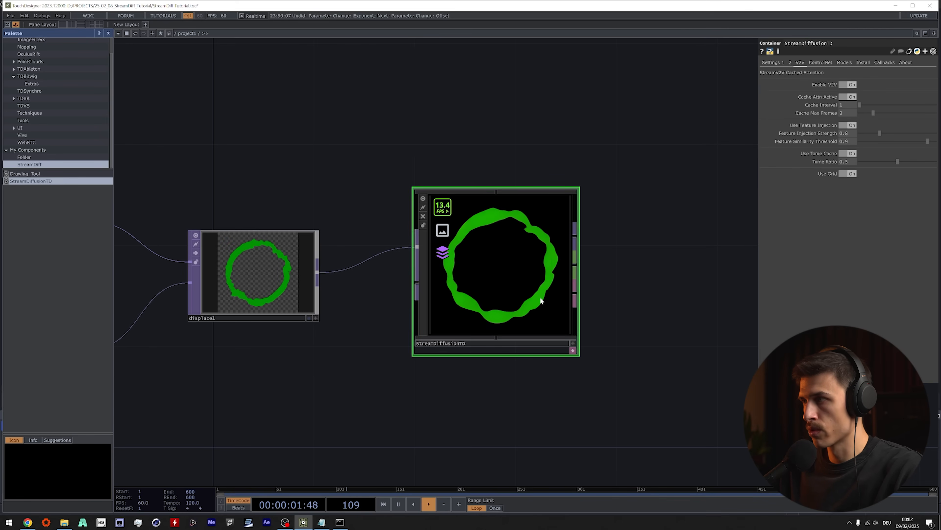
{"action": "left_click", "coordinate": [852, 85]}
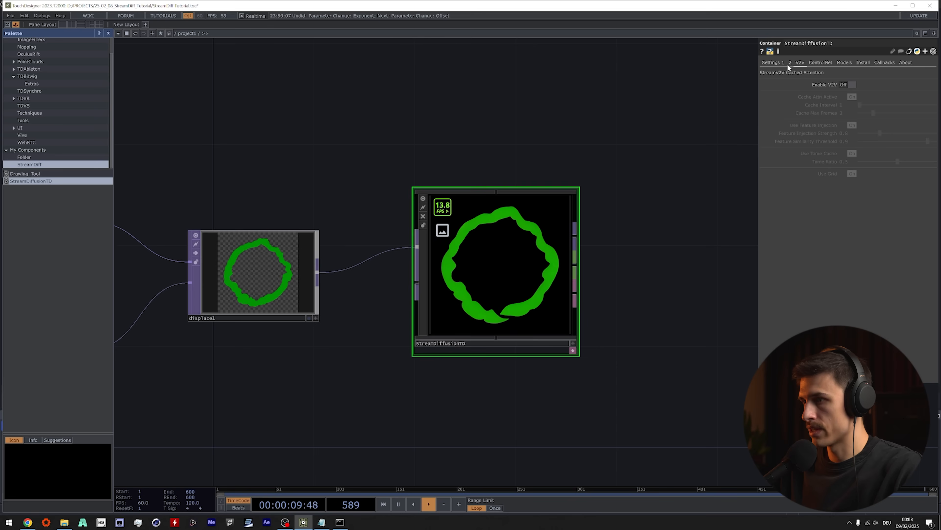
{"action": "left_click", "coordinate": [819, 63]}
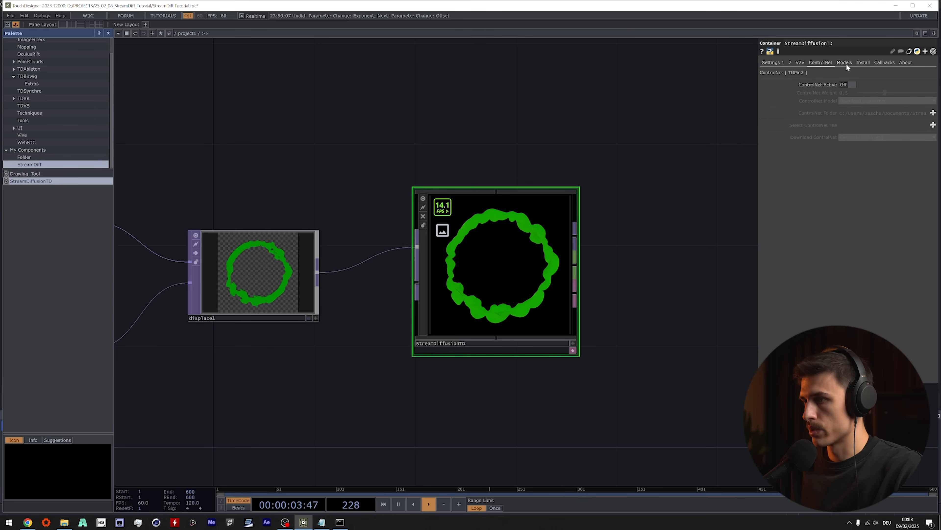
{"action": "left_click", "coordinate": [885, 62]}
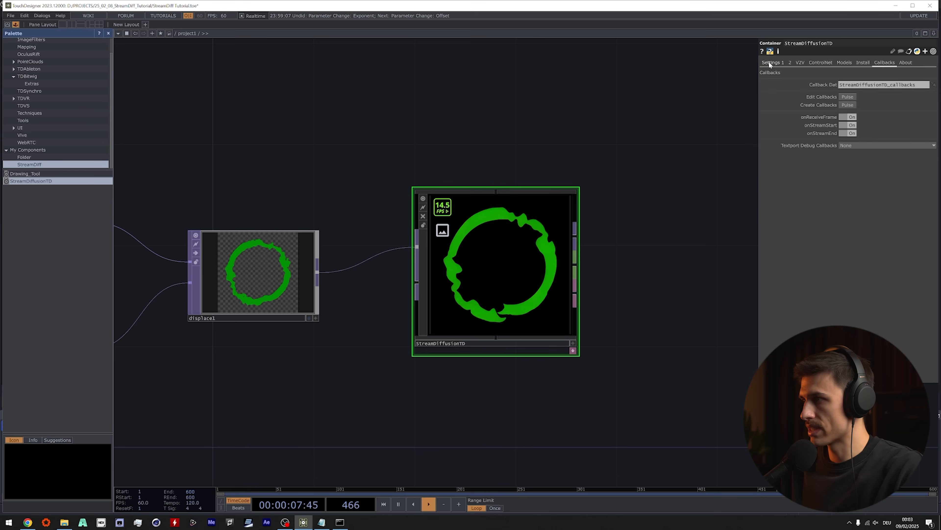
Extend the StreamDiffusionTD prompt to "realistic plants, ernst Haeckel".
{"action": "left_click", "coordinate": [770, 62]}
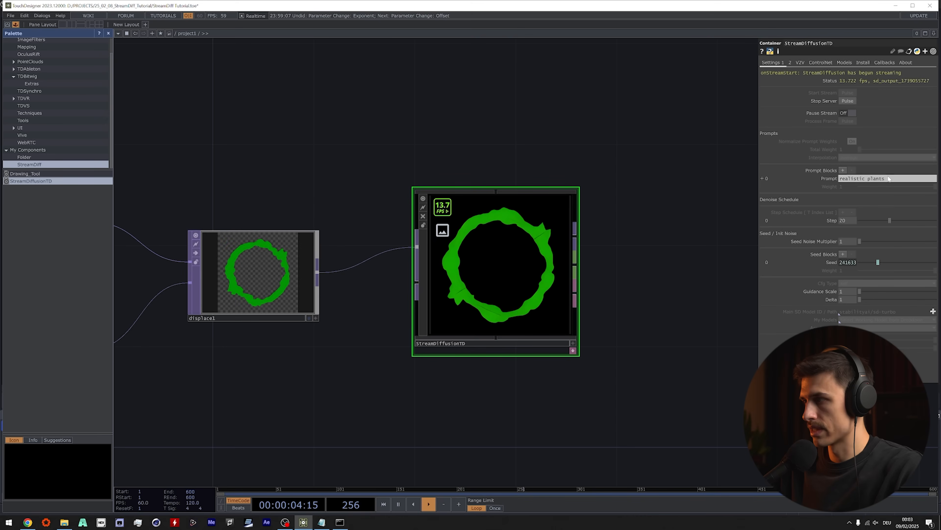
{"action": "left_click", "coordinate": [897, 180]}
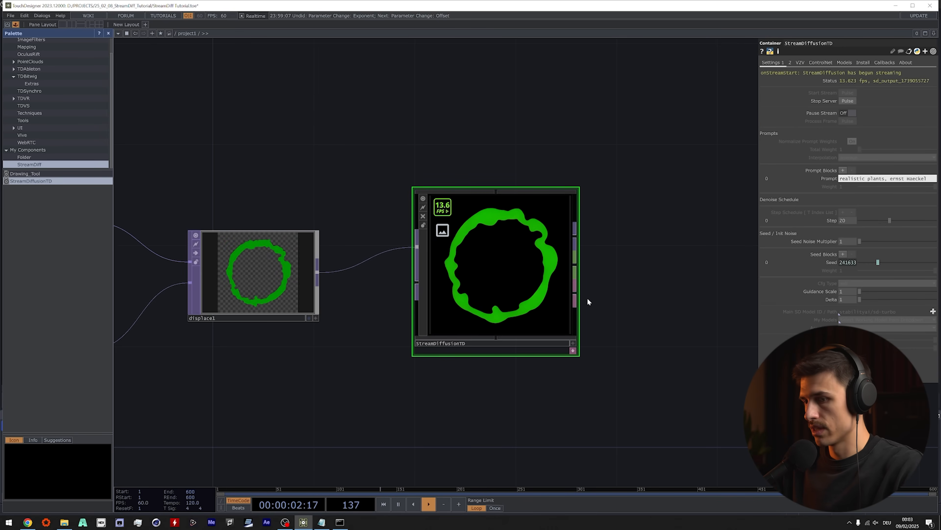
Switch to Chrome and search Google for images of "ernst häckel" as a style reference.
{"action": "left_click", "coordinate": [28, 523]}
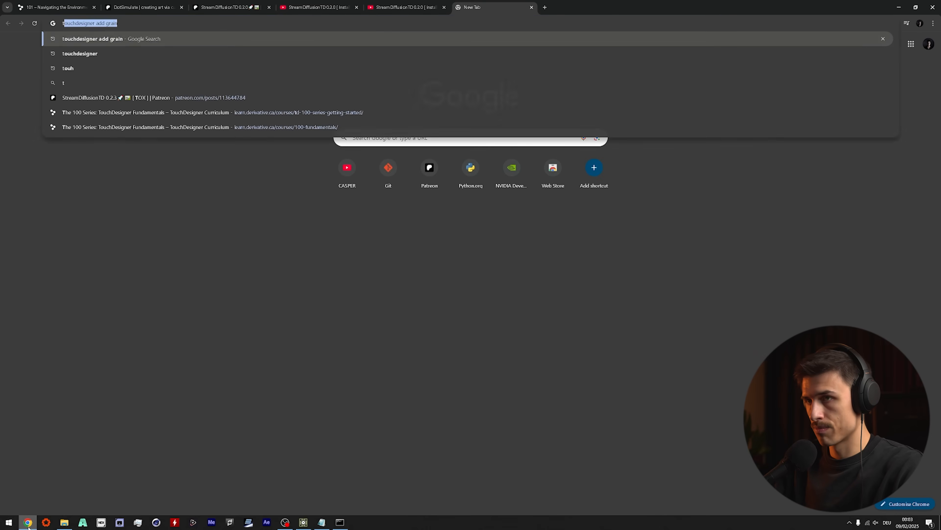
{"action": "type", "text": "ernst häckel"}
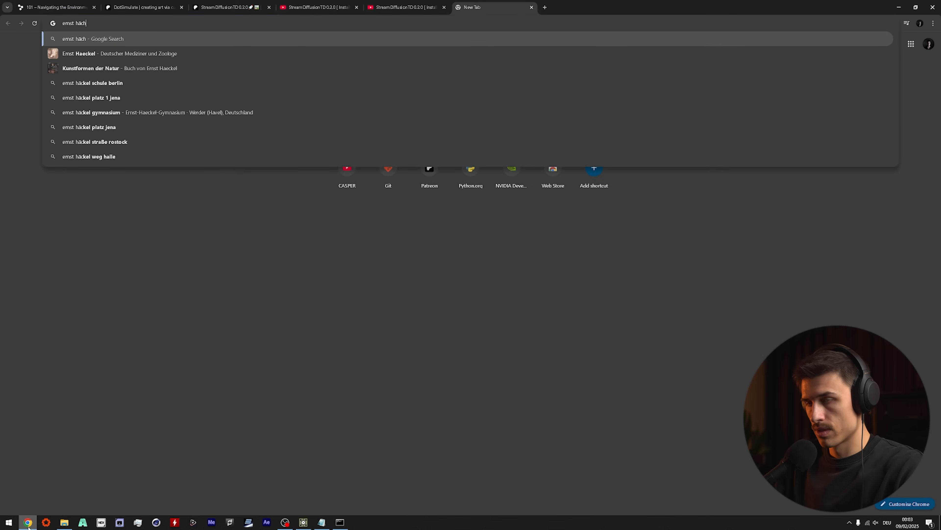
{"action": "key", "text": "Return"}
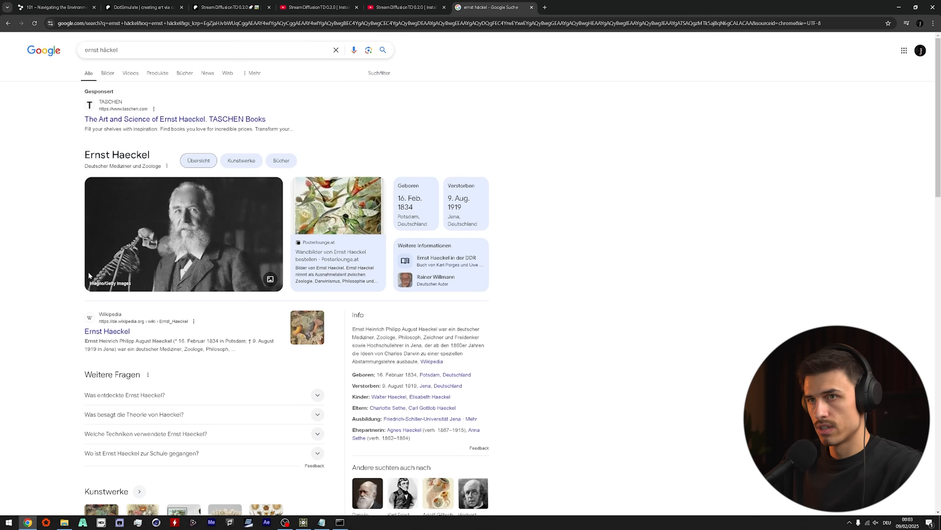
{"action": "left_click", "coordinate": [109, 72]}
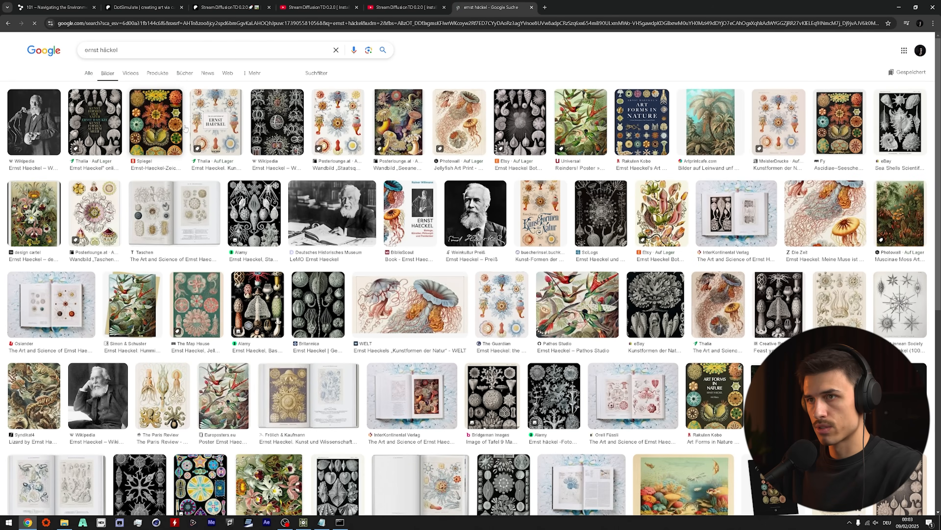
Open the Thalia page of the Ernst Haeckel art book, browse all its preview pictures and close the book and search pages.
{"action": "left_click", "coordinate": [210, 124]}
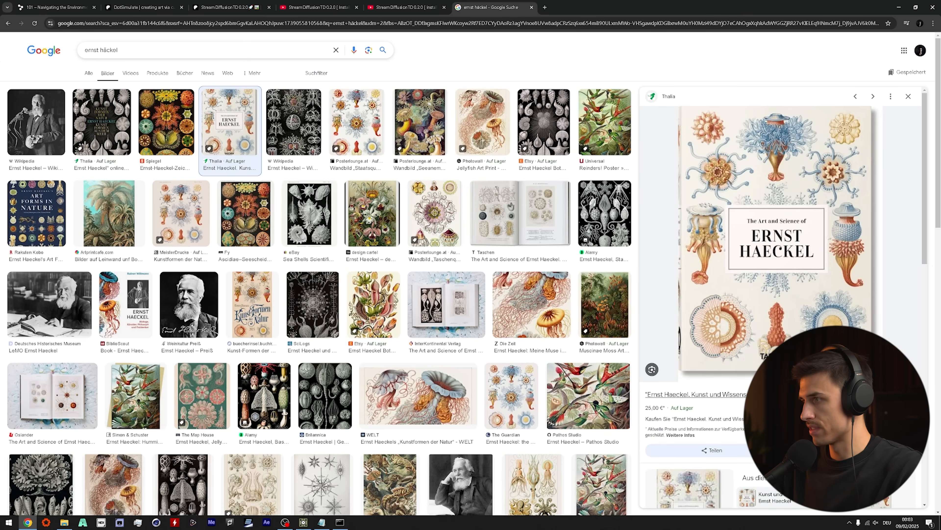
{"action": "left_click", "coordinate": [695, 394]}
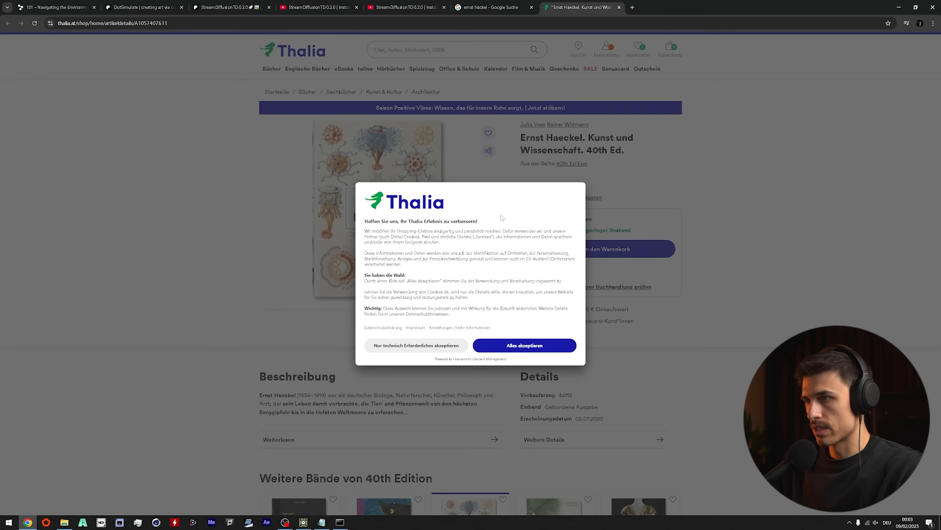
{"action": "left_click", "coordinate": [513, 348]}
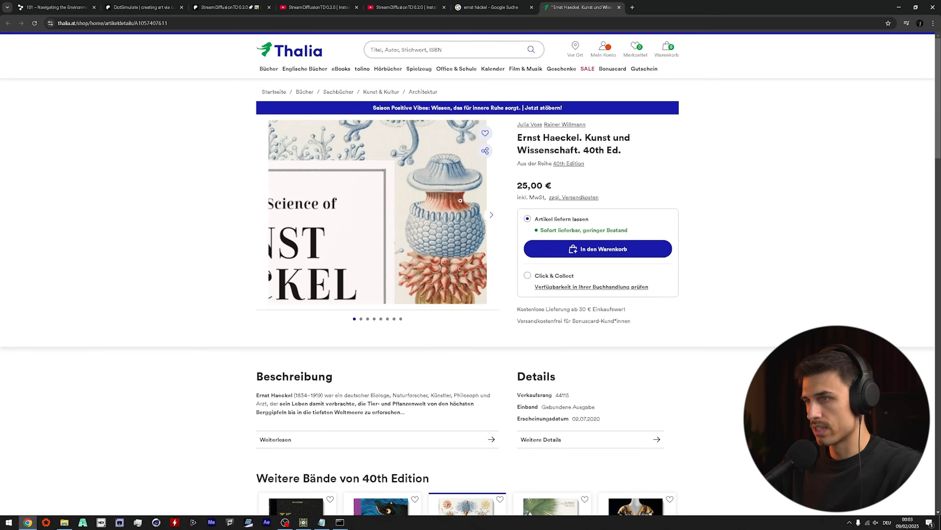
{"action": "left_click", "coordinate": [495, 218]}
{"action": "left_click", "coordinate": [492, 215]}
{"action": "left_click", "coordinate": [491, 215]}
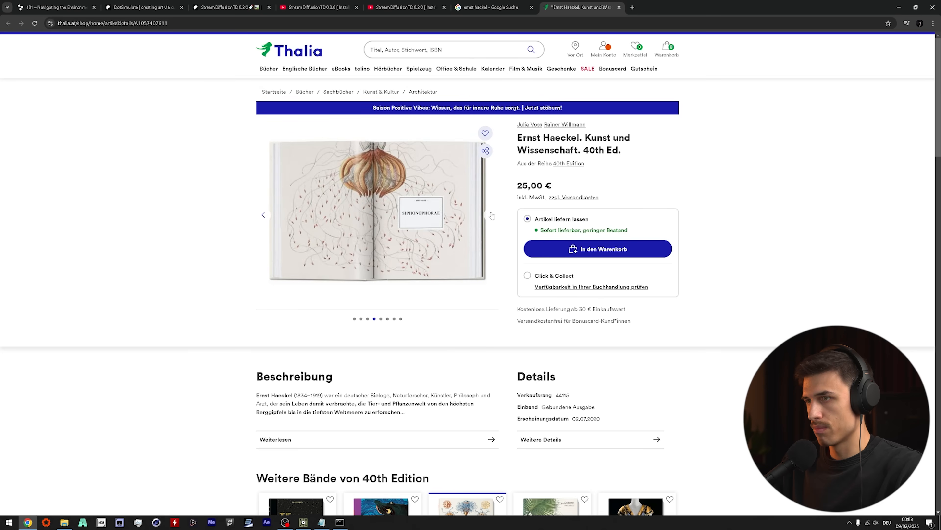
{"action": "left_click", "coordinate": [491, 216]}
{"action": "left_click", "coordinate": [490, 216]}
{"action": "left_click", "coordinate": [490, 216]}
{"action": "left_click", "coordinate": [490, 215]}
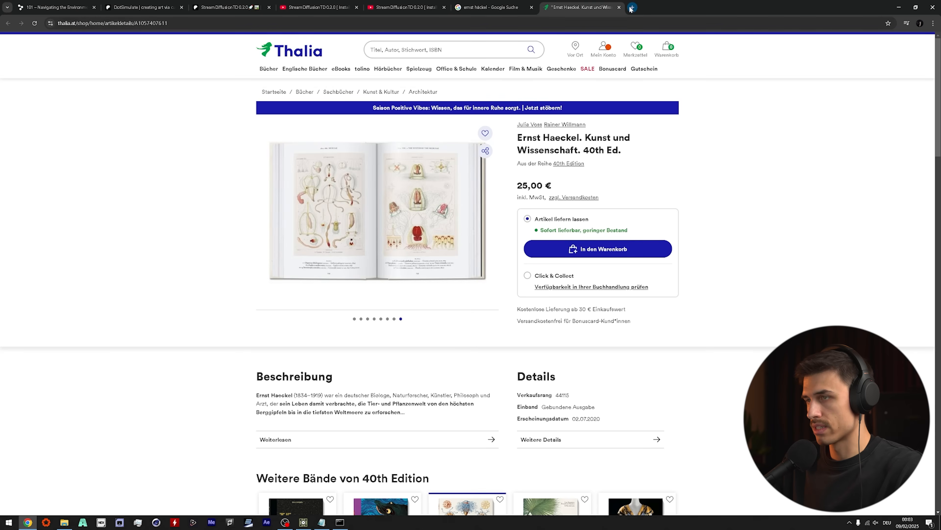
{"action": "left_click", "coordinate": [619, 7]}
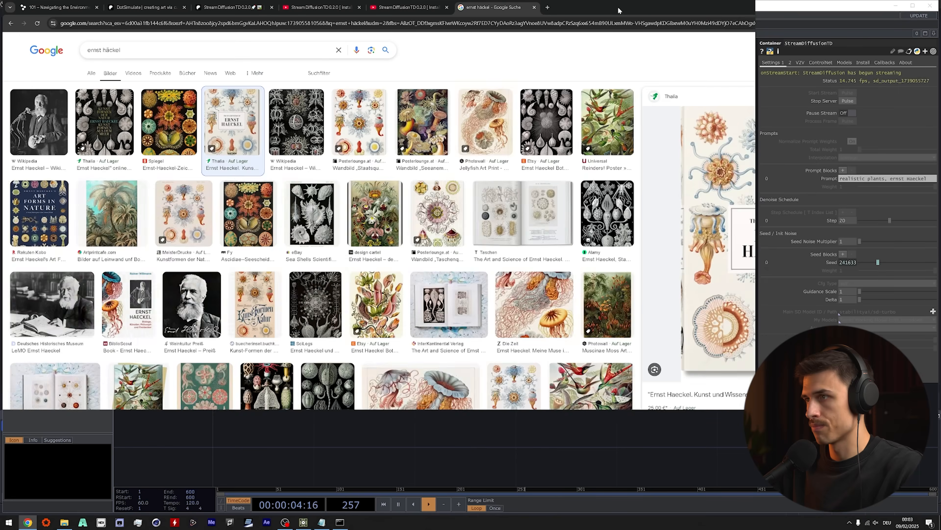
{"action": "left_click", "coordinate": [535, 7]}
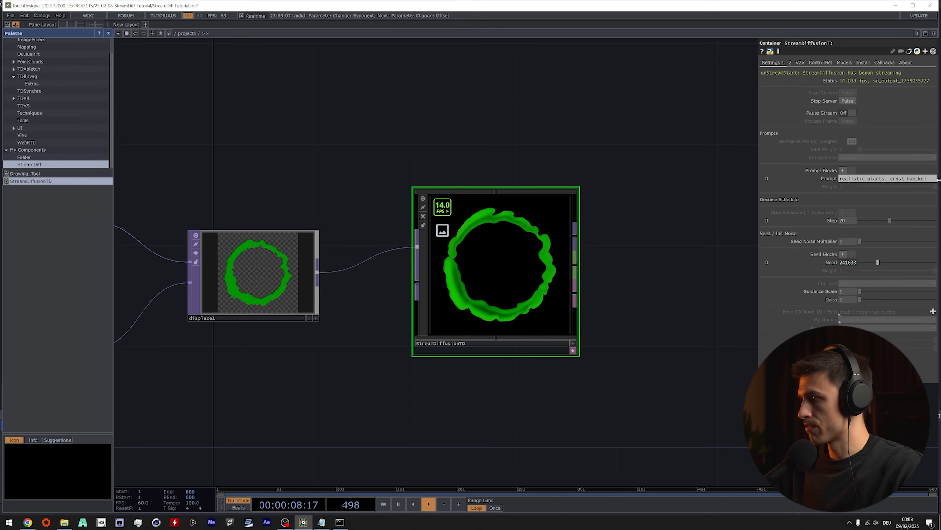
Append "depth of field," to the StreamDiffusionTD prompt after "ernst Haeckel".
{"action": "left_click", "coordinate": [930, 180]}
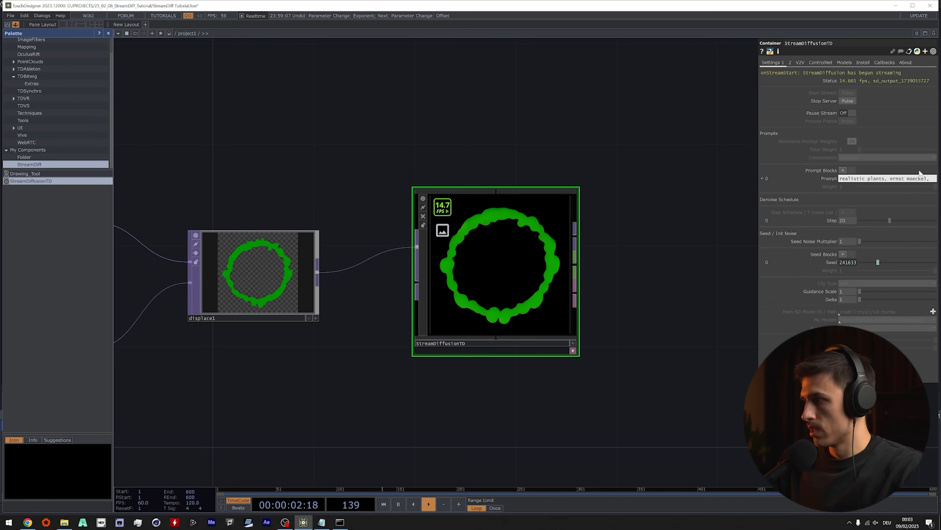
{"action": "type", "text": ", depth of fiel"}
{"action": "key", "text": "Return"}
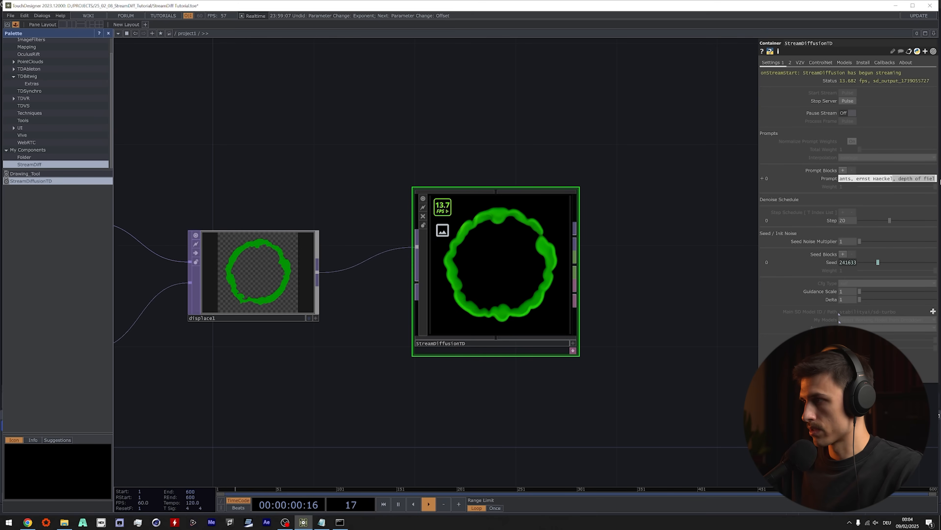
{"action": "type", "text": "d,"}
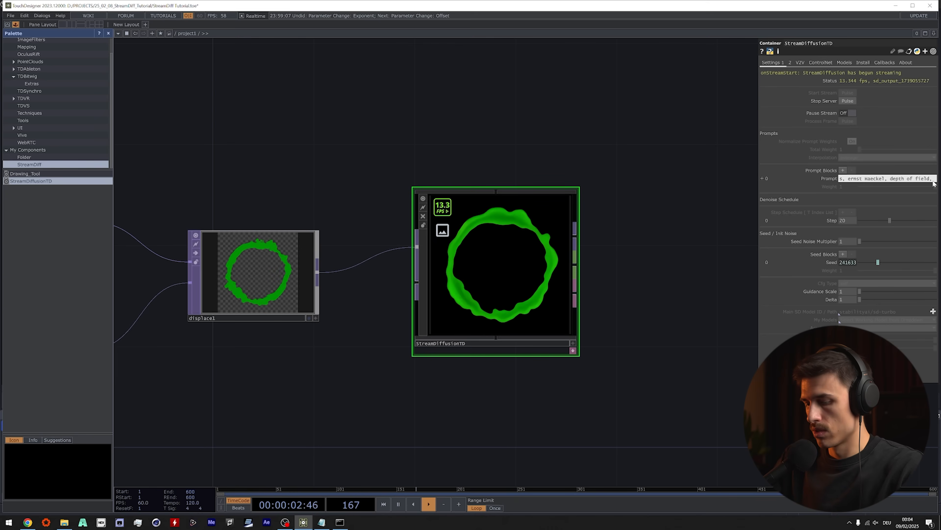
{"action": "key", "text": "Return"}
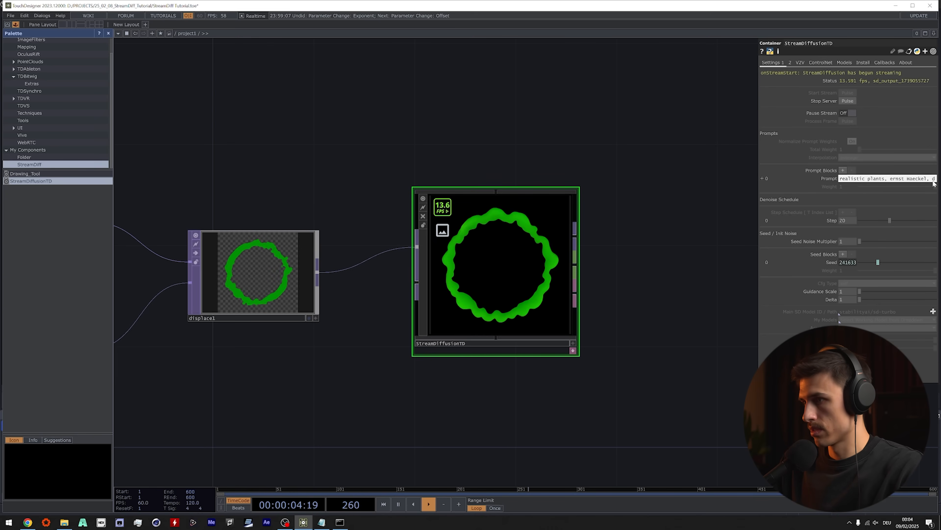
Compare the StreamDiffusionTD output at denoise steps 15 and 20, settling on 20.
{"action": "scroll", "coordinate": [558, 356], "scroll_direction": "down", "scroll_amount": 3}
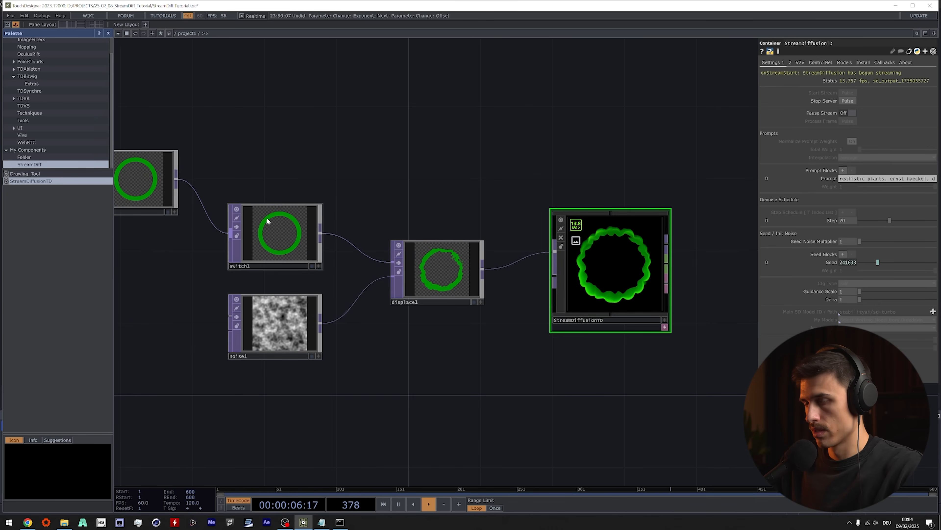
{"action": "scroll", "coordinate": [441, 260], "scroll_direction": "up", "scroll_amount": 5}
{"action": "scroll", "coordinate": [431, 283], "scroll_direction": "down", "scroll_amount": 2}
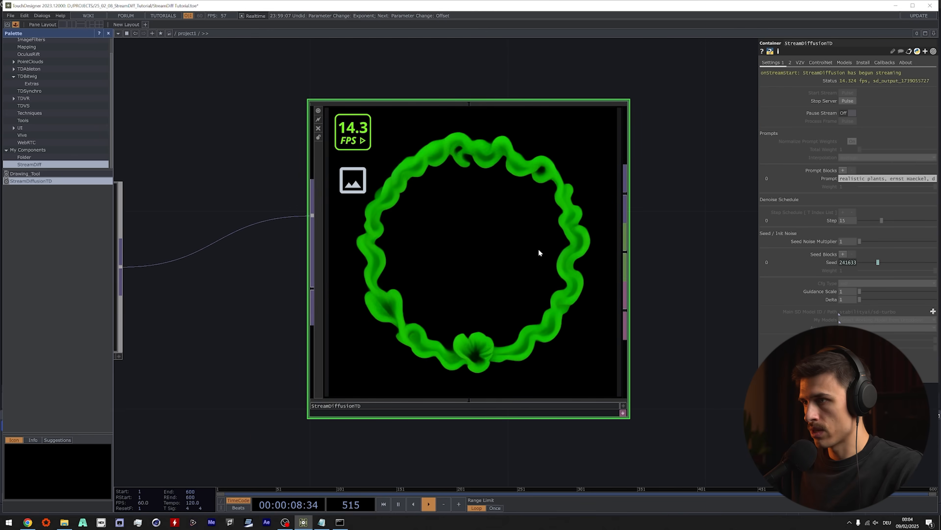
{"action": "scroll", "coordinate": [525, 259], "scroll_direction": "down", "scroll_amount": 2}
{"action": "scroll", "coordinate": [483, 269], "scroll_direction": "up", "scroll_amount": 2}
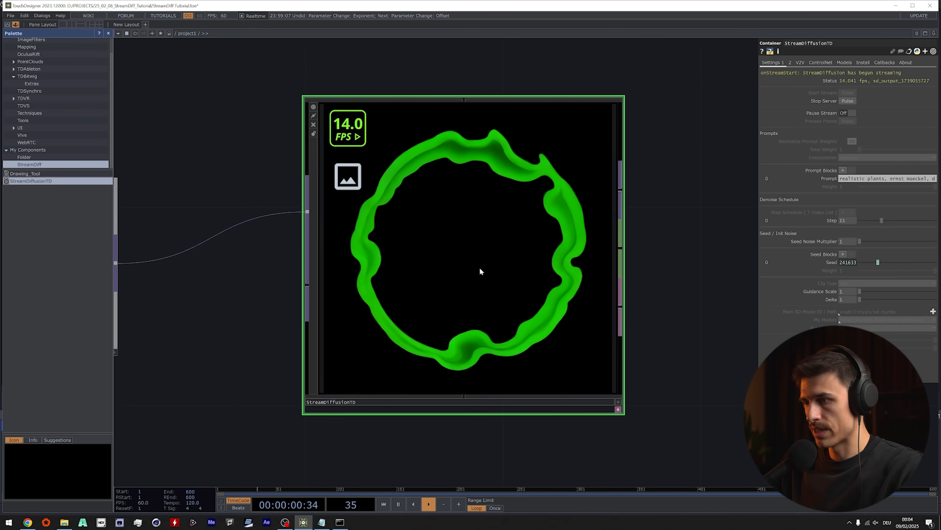
{"action": "scroll", "coordinate": [437, 248], "scroll_direction": "up", "scroll_amount": 2}
{"action": "mouse_move", "coordinate": [880, 220]}
{"action": "left_mouse_down"}
{"action": "mouse_move", "coordinate": [912, 220]}
{"action": "mouse_move", "coordinate": [891, 228]}
{"action": "left_mouse_up"}
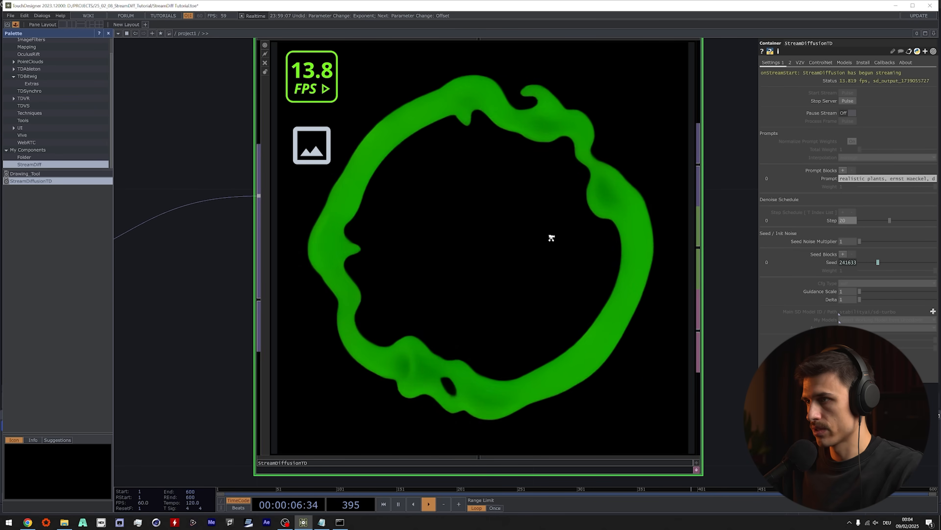
{"action": "scroll", "coordinate": [552, 237], "scroll_direction": "down", "scroll_amount": 2}
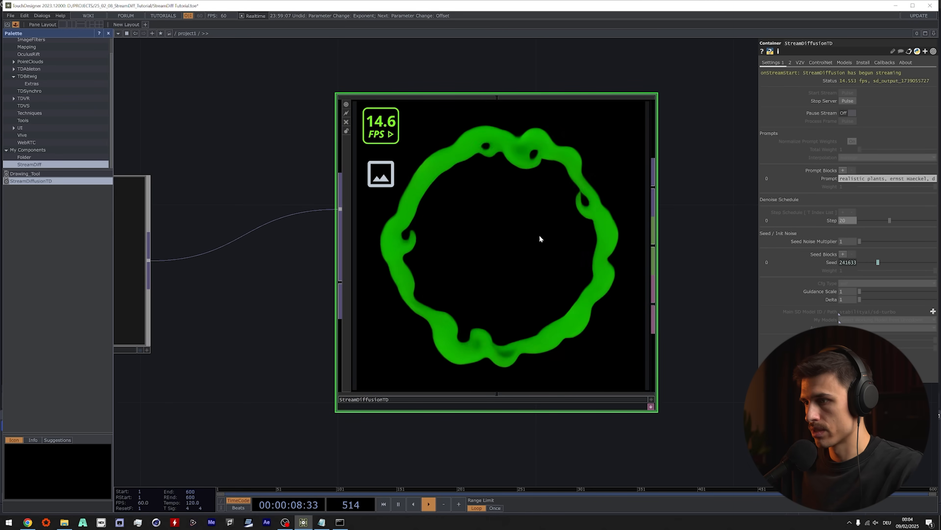
Add an Nvidia Upscaler TOP connected to StreamDiffusionTD's image output and place it beside the component.
{"action": "scroll", "coordinate": [411, 252], "scroll_direction": "down", "scroll_amount": 2}
{"action": "left_click_drag", "start_coordinate": [412, 253], "coordinate": [634, 148]}
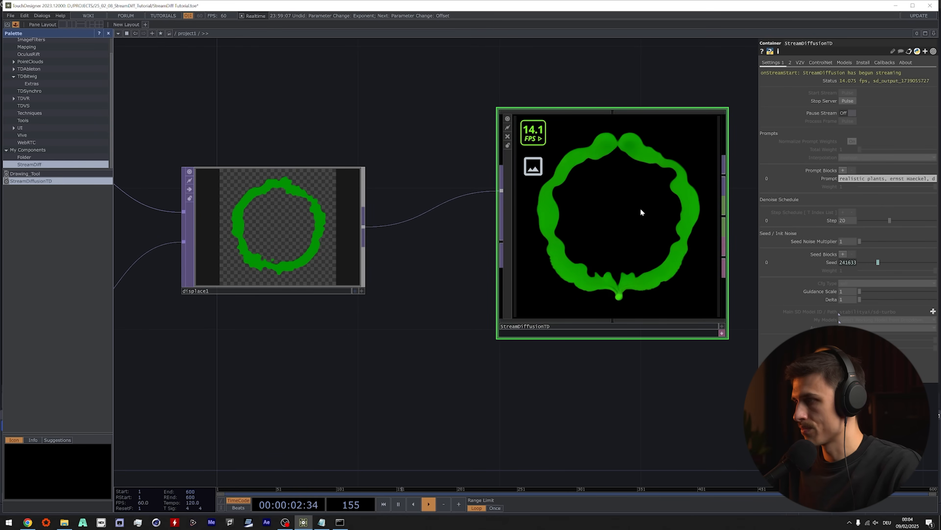
{"action": "left_click_drag", "start_coordinate": [630, 78], "coordinate": [479, 183]}
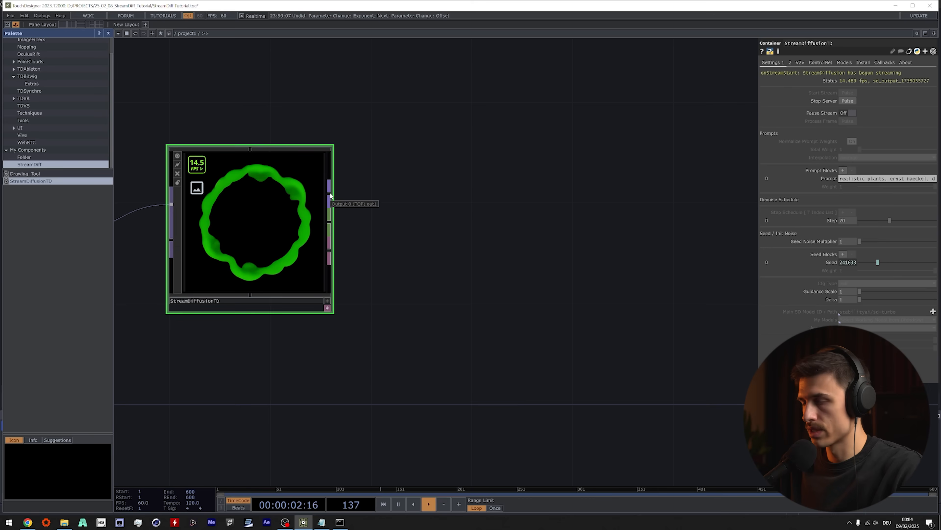
{"action": "left_click_drag", "start_coordinate": [331, 195], "coordinate": [426, 192]}
{"action": "type", "text": "nvi"}
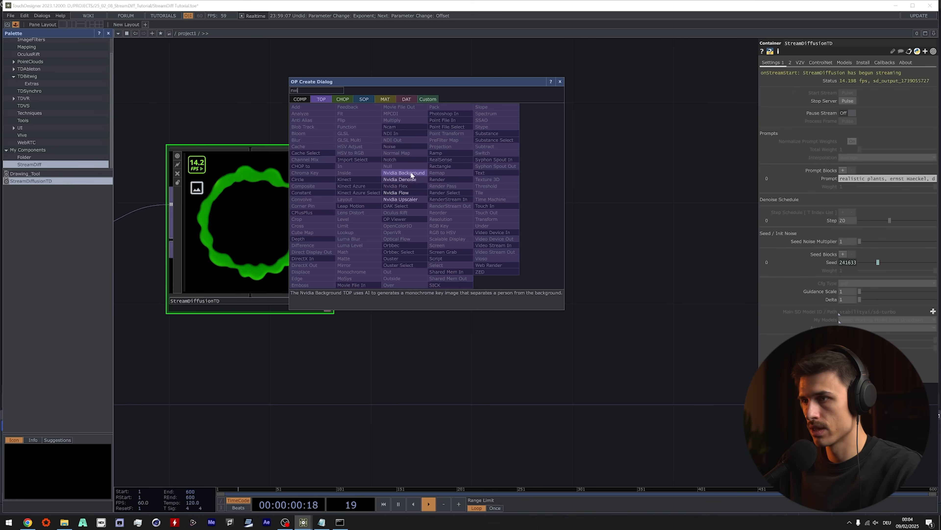
{"action": "left_click", "coordinate": [405, 198]}
{"action": "left_click", "coordinate": [488, 198]}
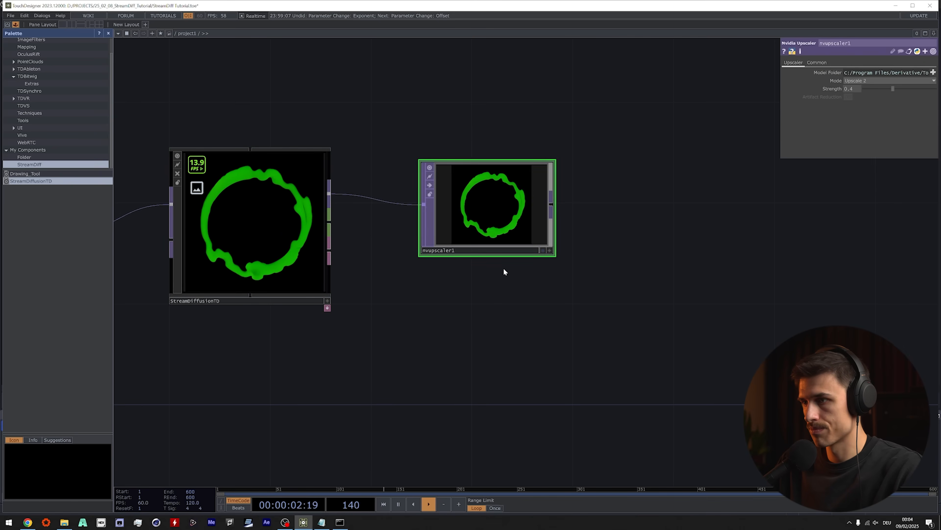
{"action": "left_click_drag", "start_coordinate": [479, 211], "coordinate": [526, 210]}
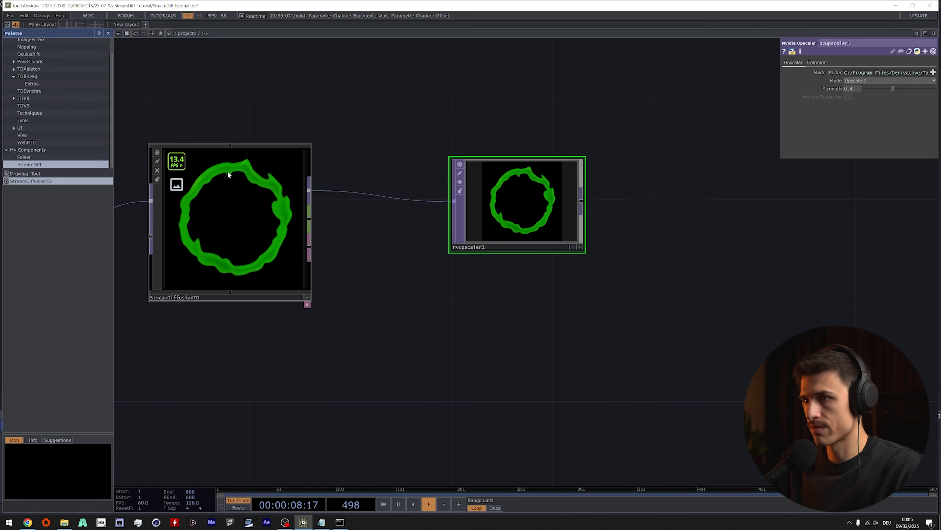
Set the resolution of circle1 and noise1 together to 512 by 512.
{"action": "scroll", "coordinate": [324, 203], "scroll_direction": "down", "scroll_amount": 3}
{"action": "left_click_drag", "start_coordinate": [324, 203], "coordinate": [615, 271]}
{"action": "scroll", "coordinate": [615, 272], "scroll_direction": "down", "scroll_amount": 2}
{"action": "left_click_drag", "start_coordinate": [238, 247], "coordinate": [429, 239]}
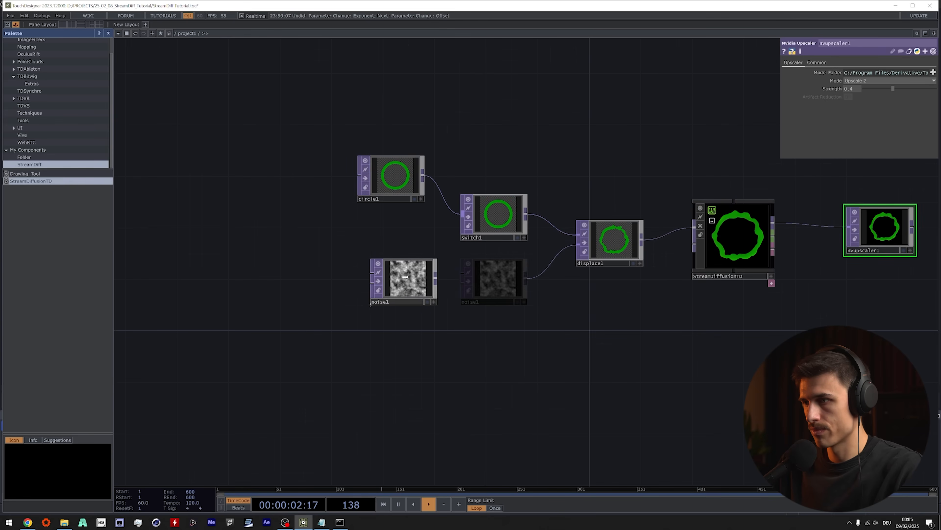
{"action": "left_click_drag", "start_coordinate": [335, 94], "coordinate": [428, 309]}
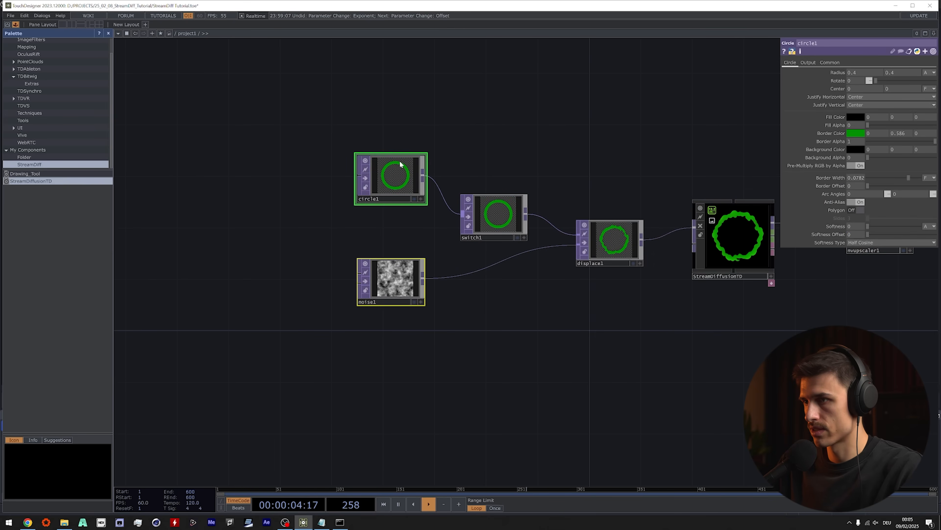
{"action": "left_click", "coordinate": [393, 278]}
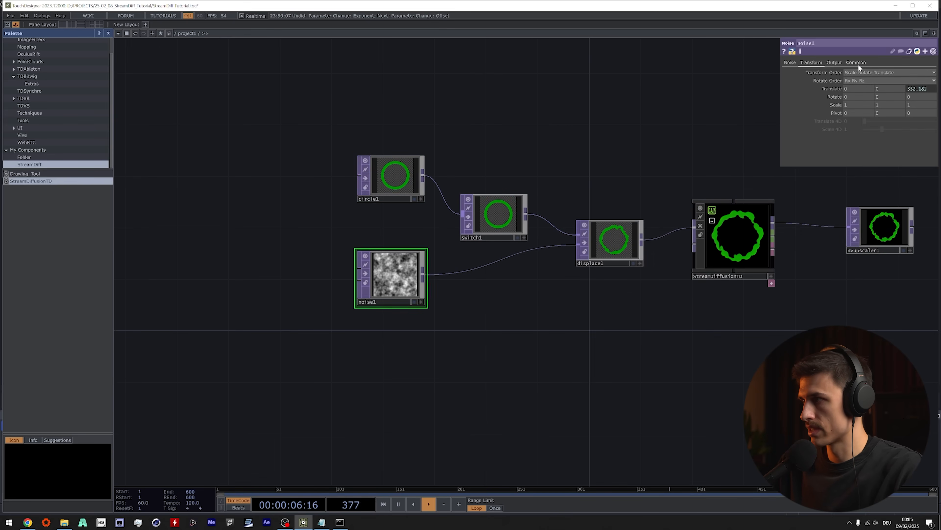
{"action": "left_click", "coordinate": [857, 63]}
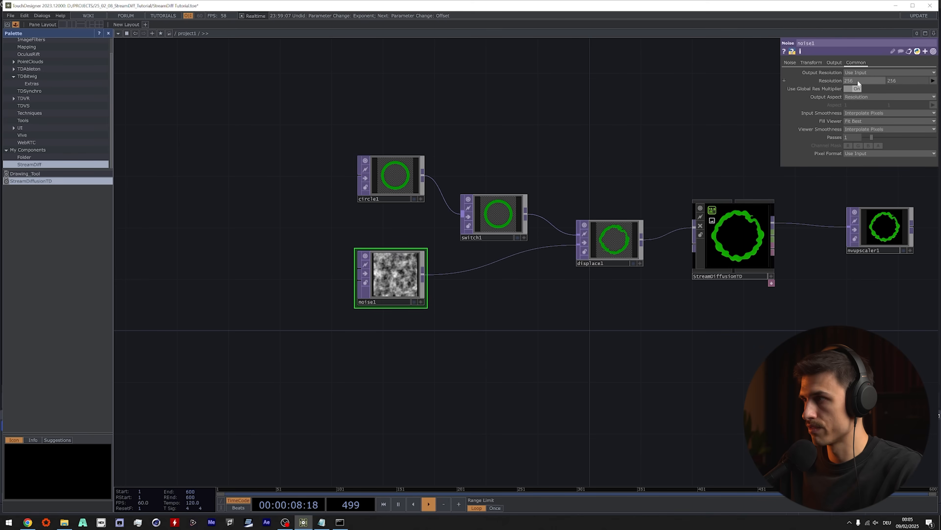
{"action": "left_click_drag", "start_coordinate": [333, 116], "coordinate": [430, 309]}
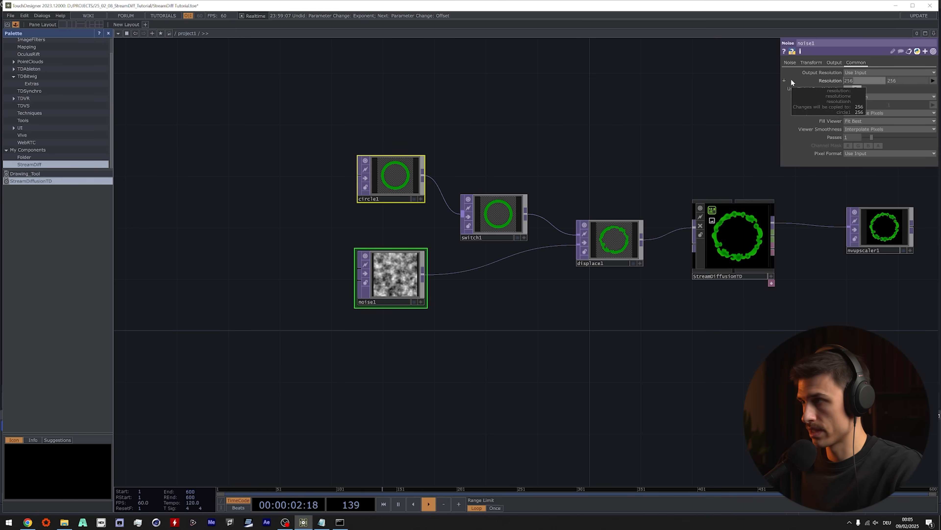
{"action": "type", "text": "512"}
{"action": "key", "text": "Tab"}
{"action": "type", "text": "512"}
{"action": "key", "text": "Return"}
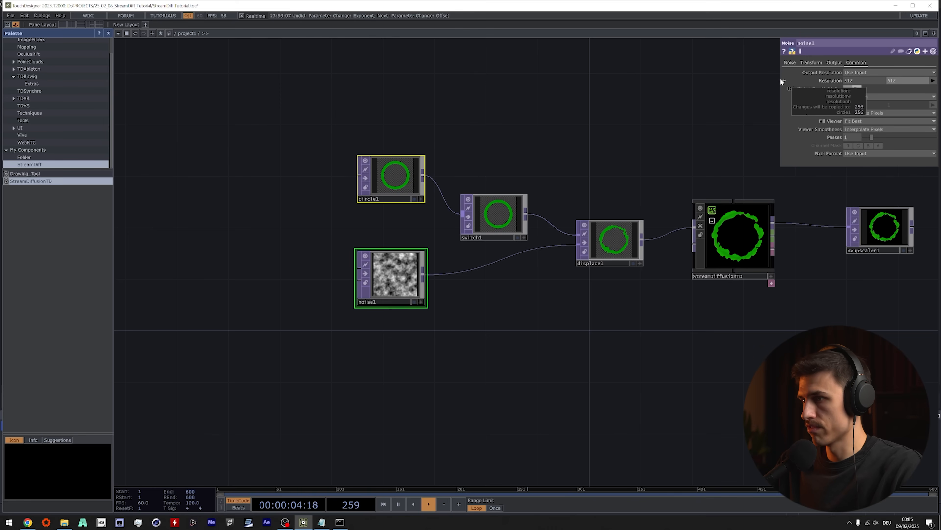
Move the nvupscaler1 node farther away from StreamDiffusionTD in the network.
{"action": "left_click_drag", "start_coordinate": [553, 322], "coordinate": [411, 316]}
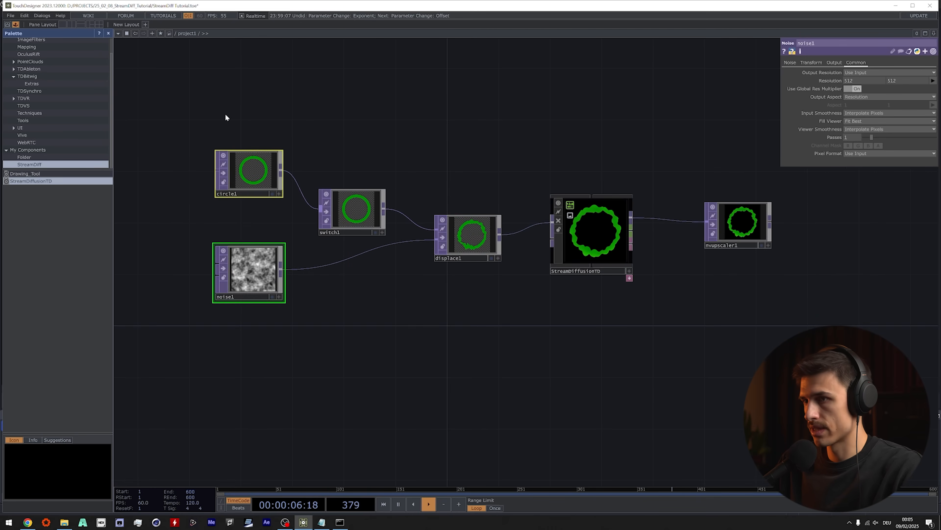
{"action": "left_click", "coordinate": [593, 233]}
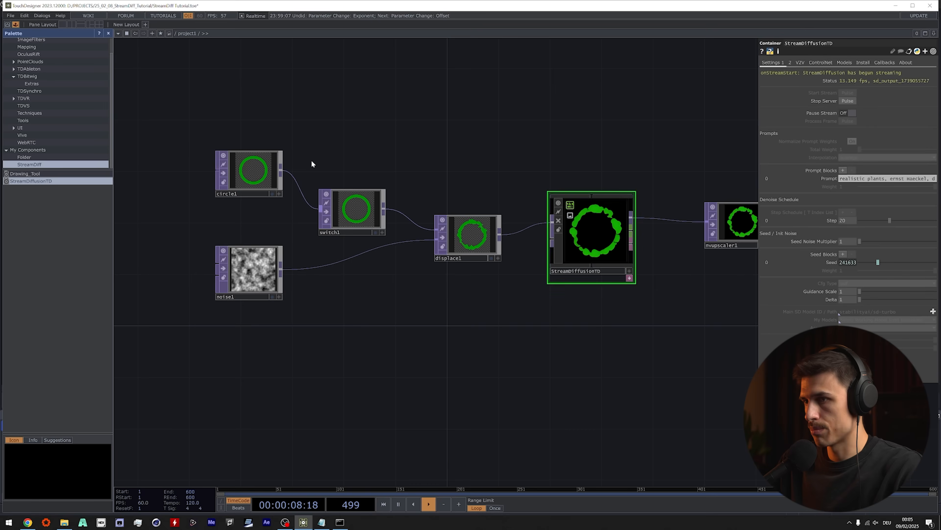
{"action": "left_click_drag", "start_coordinate": [492, 323], "coordinate": [224, 316]}
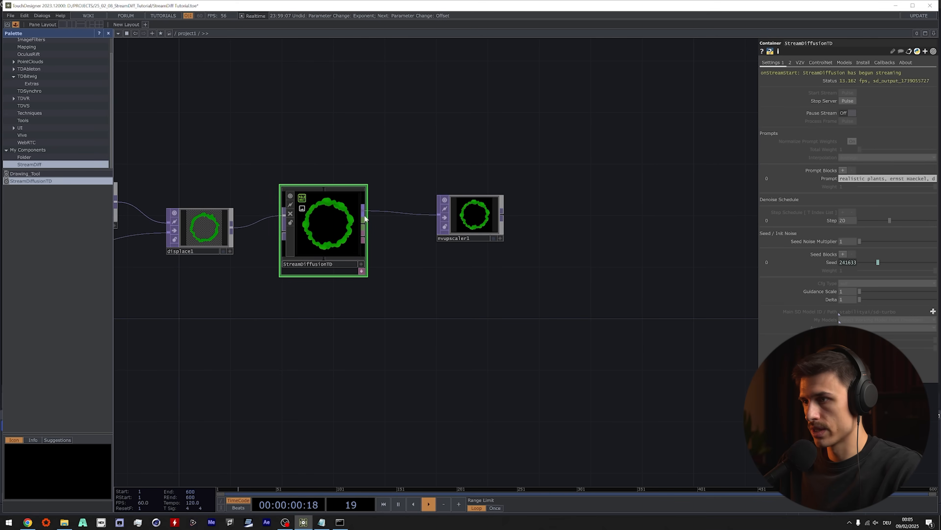
{"action": "left_click_drag", "start_coordinate": [482, 222], "coordinate": [534, 222]}
{"action": "left_click_drag", "start_coordinate": [428, 257], "coordinate": [377, 261]}
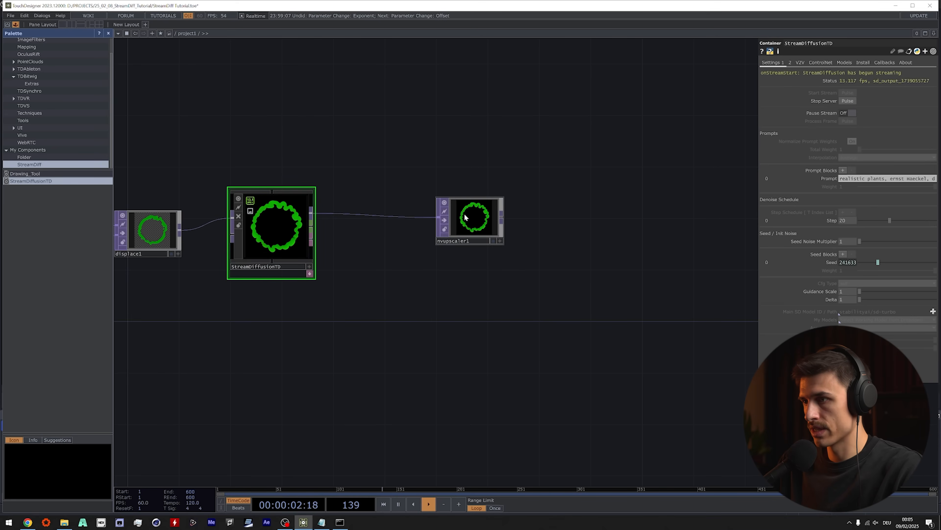
Open the info of the nvupscaler1 node to check its output resolution.
{"action": "left_click", "coordinate": [481, 218]}
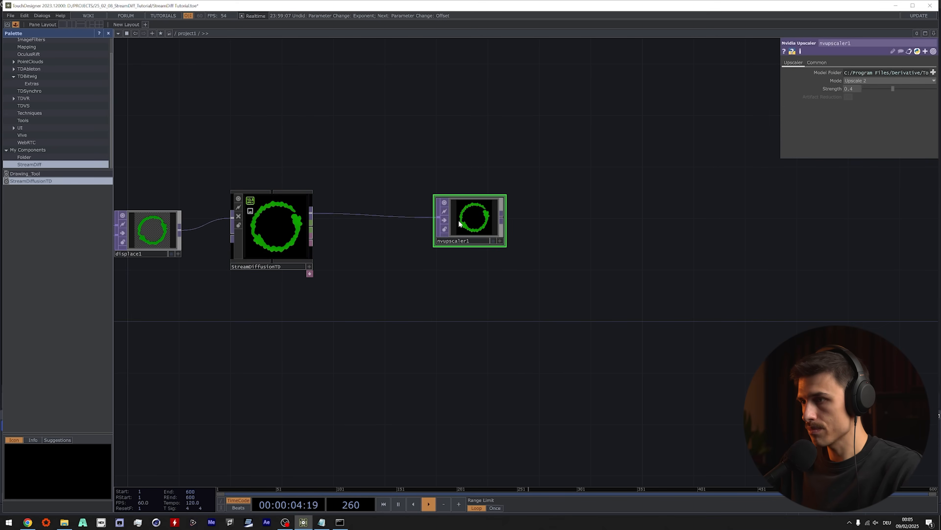
{"action": "scroll", "coordinate": [460, 222], "scroll_direction": "up", "scroll_amount": 5}
{"action": "right_click", "coordinate": [448, 175]}
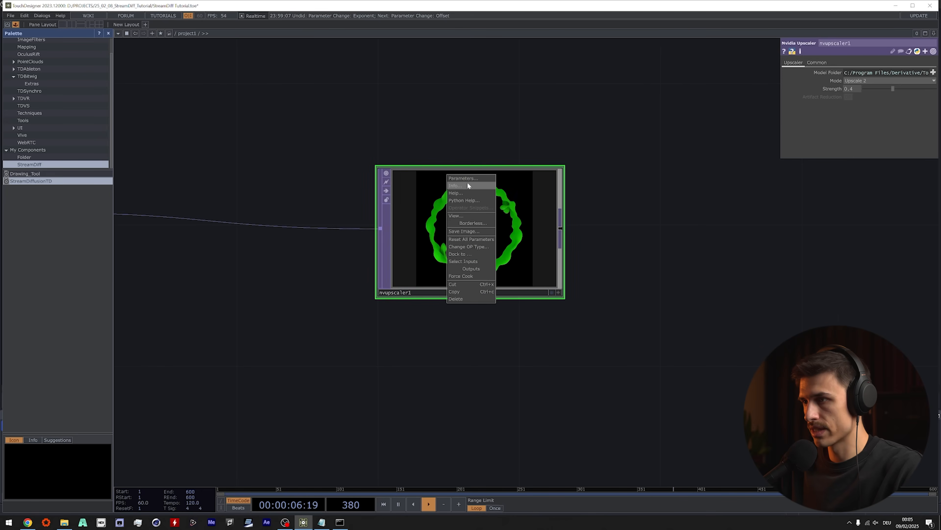
{"action": "left_click", "coordinate": [465, 186]}
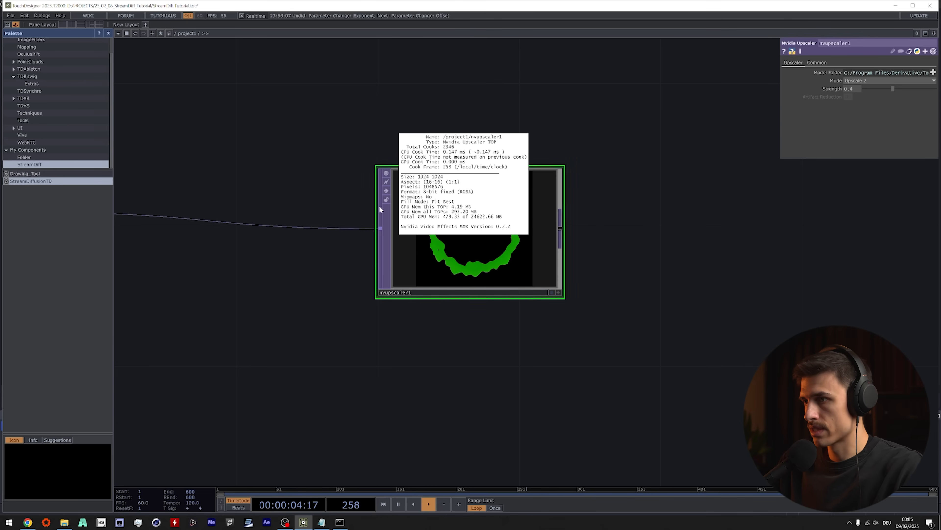
{"action": "left_click_drag", "start_coordinate": [462, 142], "coordinate": [586, 142]}
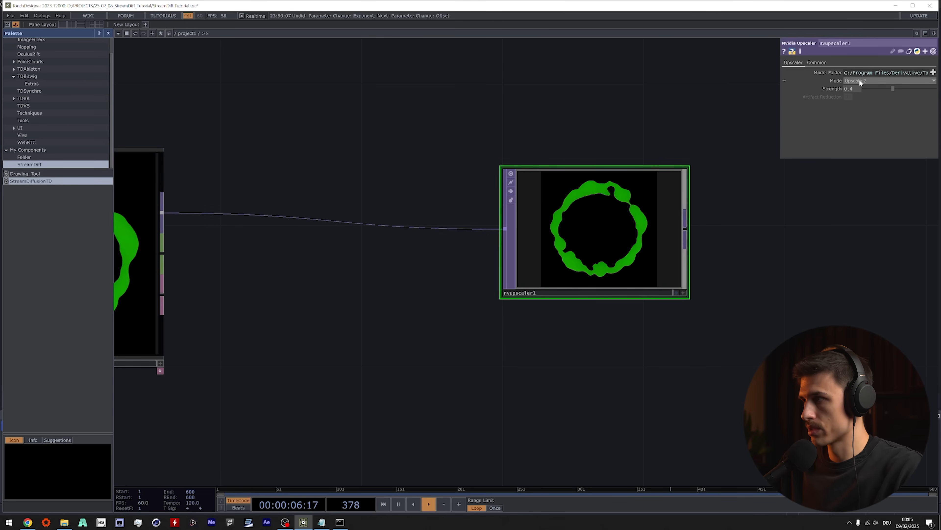
Set the upscaler's mode to Upscale 3 and check the output resolution in its node info.
{"action": "scroll", "coordinate": [677, 144], "scroll_direction": "down", "scroll_amount": 3}
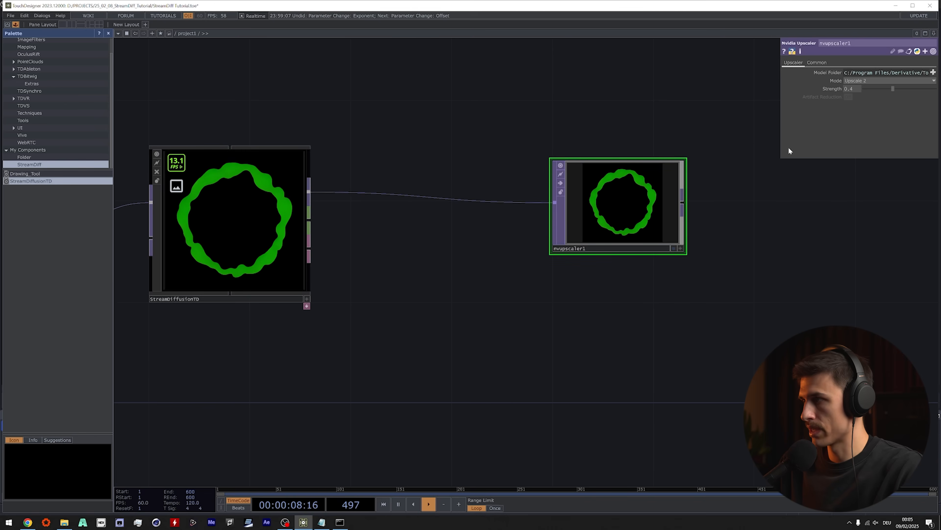
{"action": "left_click", "coordinate": [864, 80]}
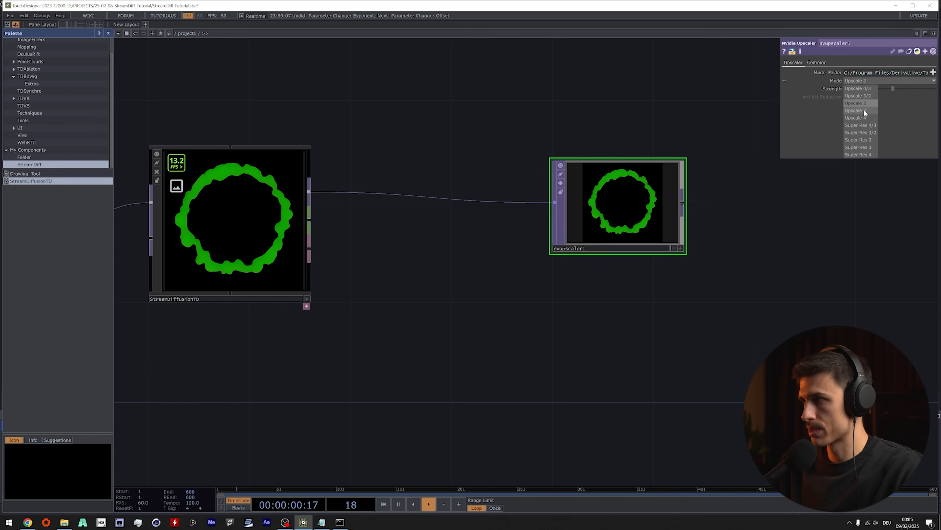
{"action": "left_click", "coordinate": [856, 110]}
{"action": "right_click", "coordinate": [638, 168]}
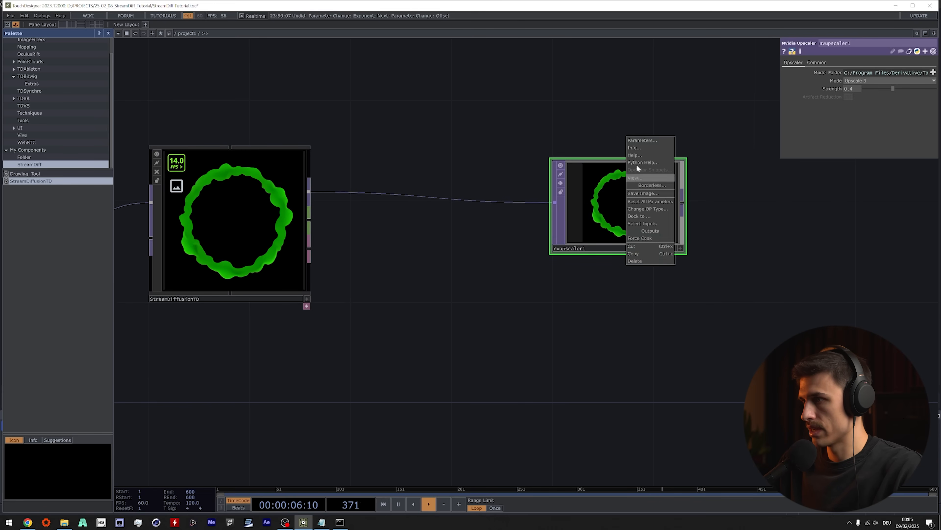
{"action": "left_click", "coordinate": [635, 148]}
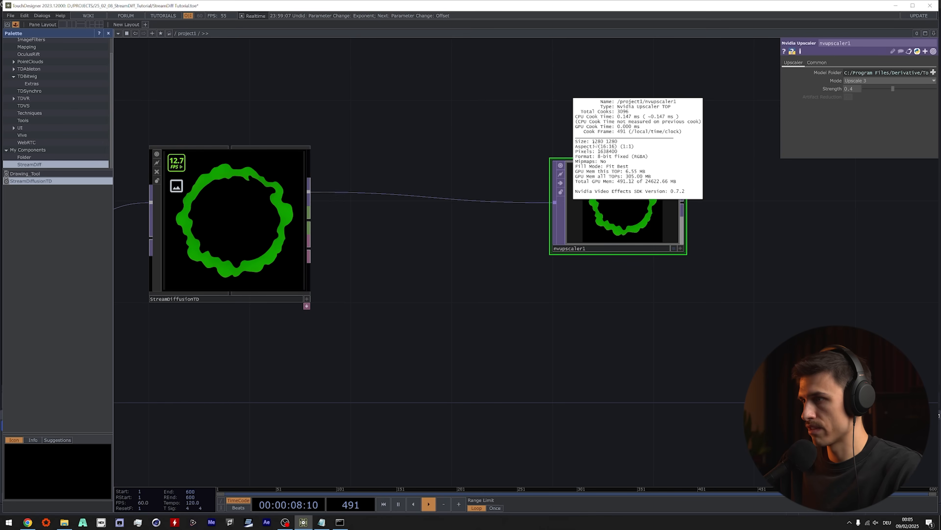
Reposition the nvupscaler1 node next to StreamDiffusionTD, leaving free space after it in the chain.
{"action": "left_click_drag", "start_coordinate": [607, 204], "coordinate": [582, 178]}
{"action": "left_click_drag", "start_coordinate": [672, 208], "coordinate": [476, 222]}
{"action": "left_click_drag", "start_coordinate": [555, 239], "coordinate": [545, 234]}
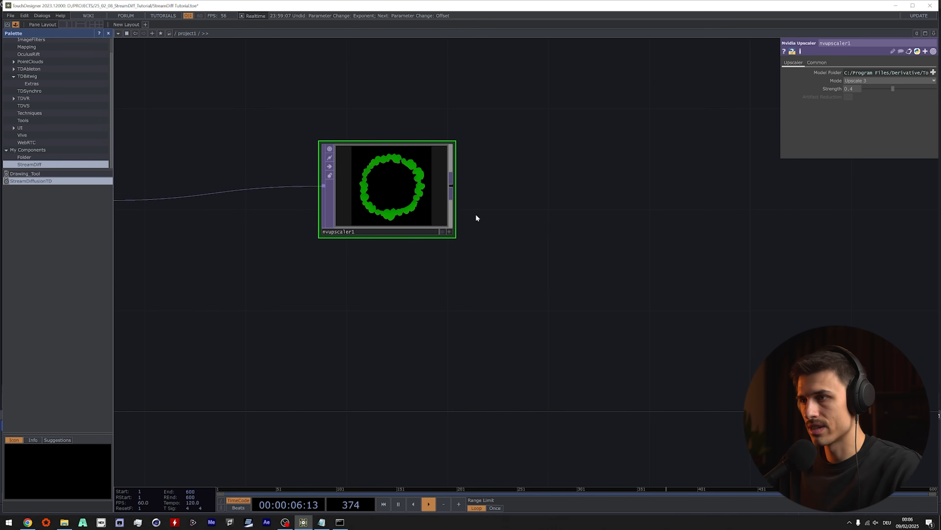
{"action": "left_click_drag", "start_coordinate": [401, 188], "coordinate": [402, 214]}
{"action": "left_click_drag", "start_coordinate": [447, 295], "coordinate": [463, 272]}
{"action": "scroll", "coordinate": [463, 272], "scroll_direction": "down", "scroll_amount": 3}
{"action": "left_click_drag", "start_coordinate": [407, 230], "coordinate": [407, 212]}
{"action": "left_click_drag", "start_coordinate": [472, 258], "coordinate": [389, 257]}
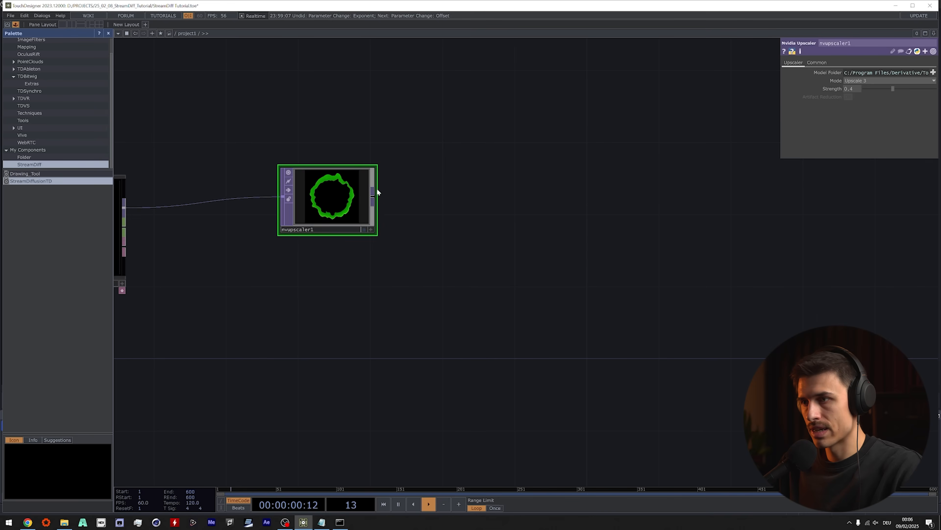
Show the upscaler's output as the network background and connect a new Composite TOP after it.
{"action": "left_click", "coordinate": [365, 229]}
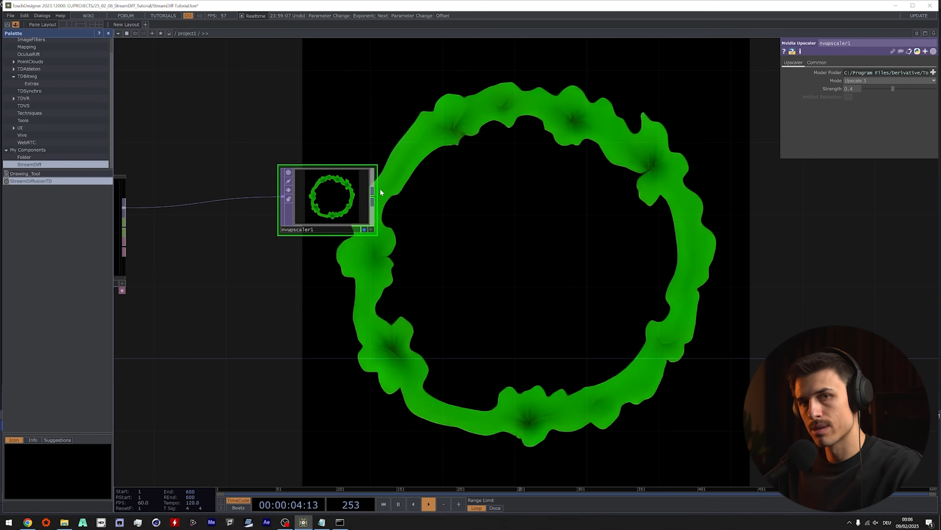
{"action": "left_click_drag", "start_coordinate": [373, 197], "coordinate": [385, 189]}
{"action": "right_click", "coordinate": [385, 189]}
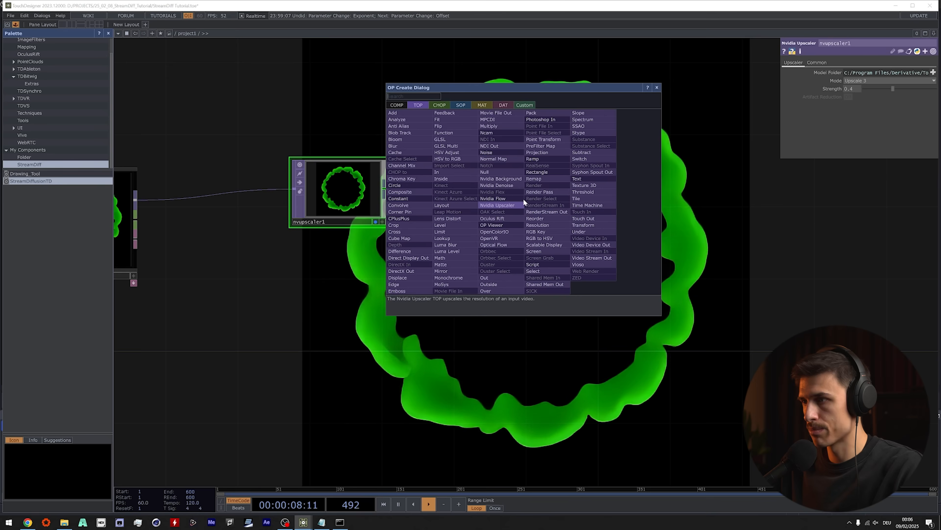
{"action": "type", "text": "comp"}
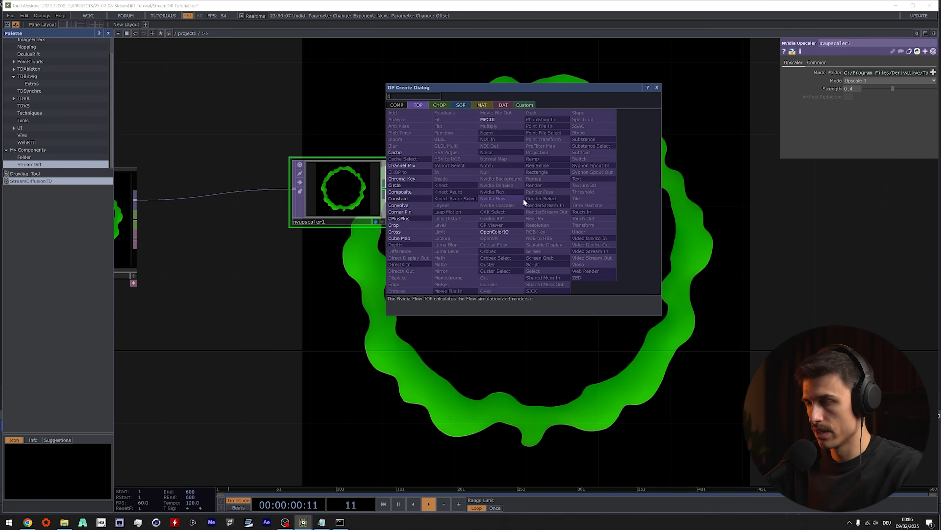
{"action": "left_click", "coordinate": [416, 192]}
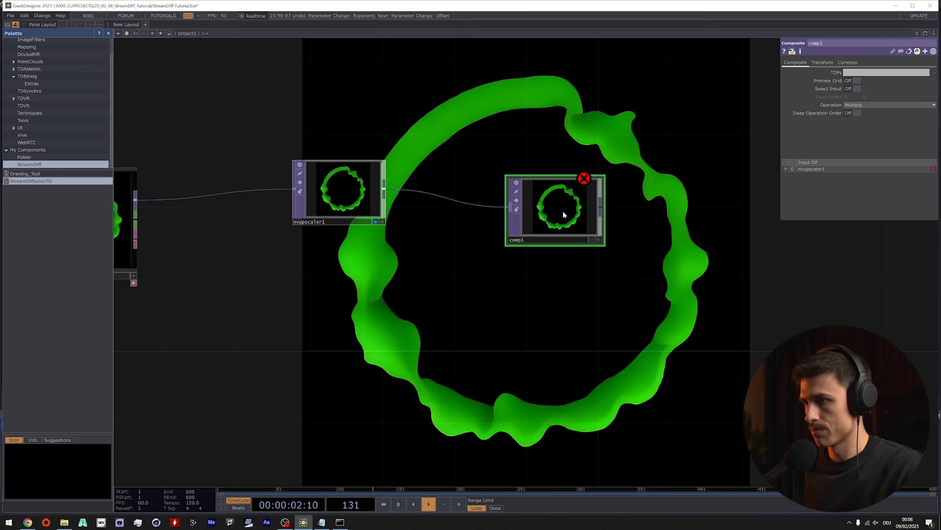
{"action": "left_click", "coordinate": [598, 212]}
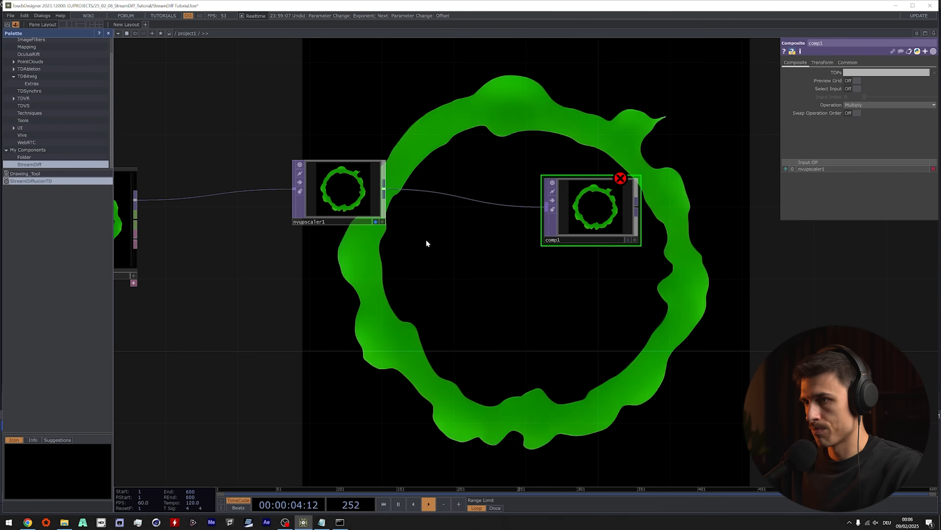
Turn off the upscaler's background display, then add a Null TOP after comp1 and show it as the background.
{"action": "left_click", "coordinate": [365, 199]}
{"action": "left_click", "coordinate": [375, 222]}
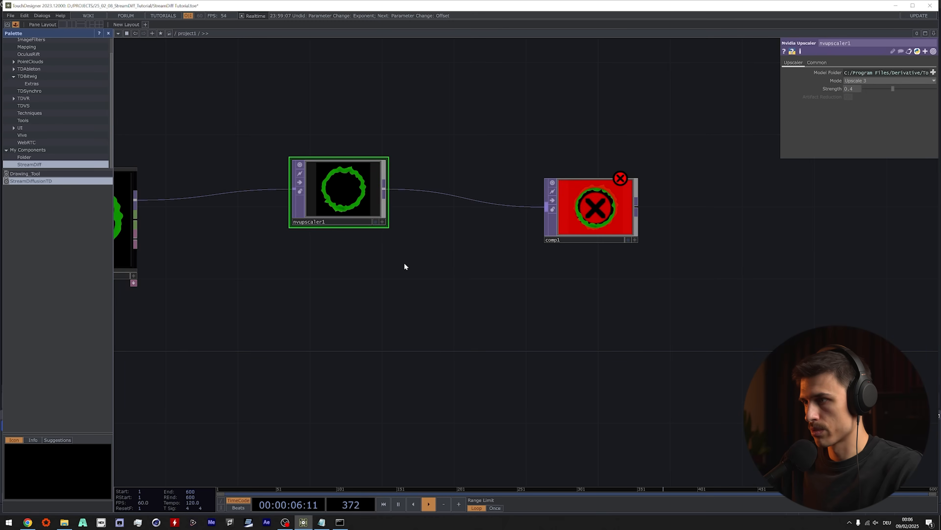
{"action": "left_click_drag", "start_coordinate": [552, 245], "coordinate": [403, 230]}
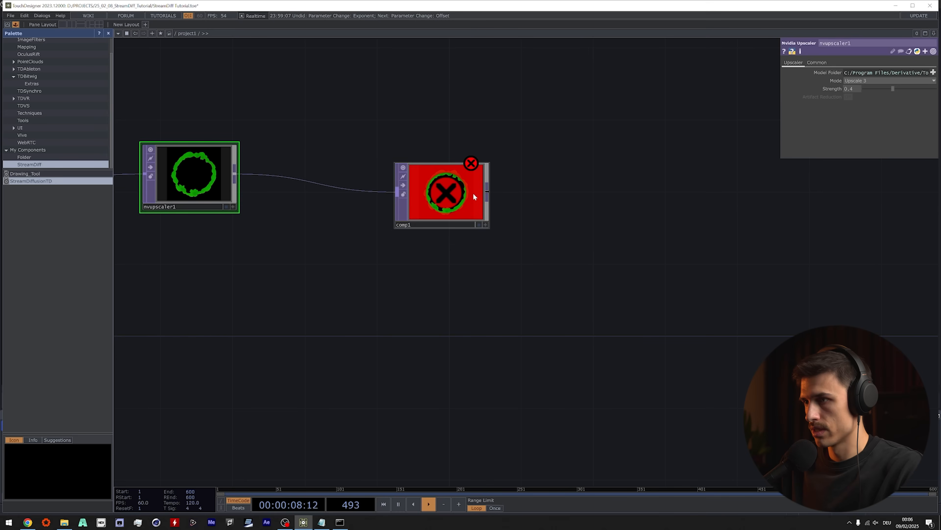
{"action": "left_click", "coordinate": [487, 190]}
{"action": "left_click", "coordinate": [642, 192]}
{"action": "type", "text": "null"}
{"action": "left_click", "coordinate": [616, 164]}
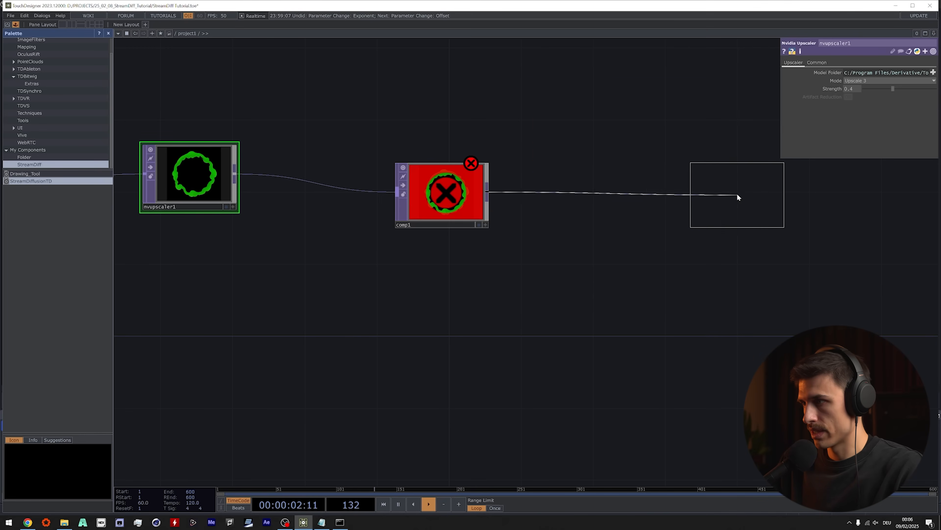
{"action": "left_click", "coordinate": [738, 194]}
{"action": "key", "text": "d"}
{"action": "left_click_drag", "start_coordinate": [765, 274], "coordinate": [787, 272]}
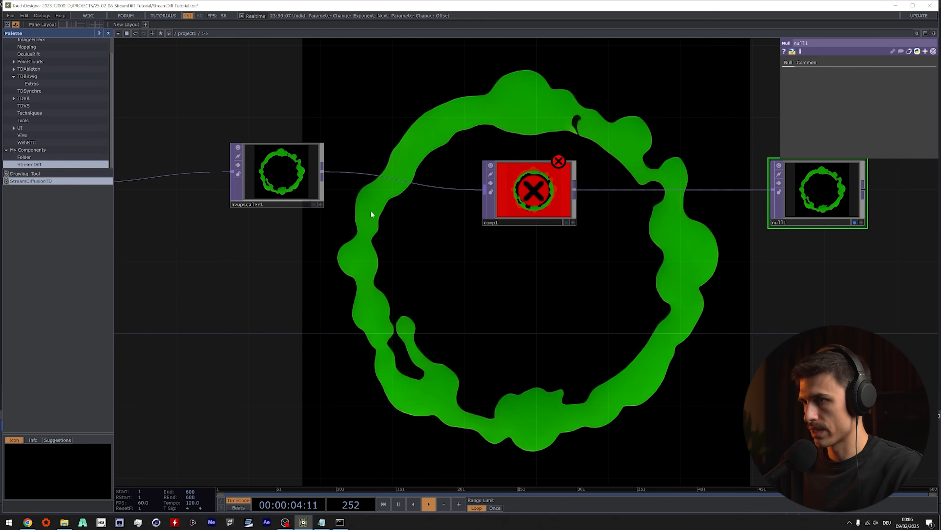
Move the comp1 node closer to nvupscaler1 in the network.
{"action": "left_click_drag", "start_coordinate": [188, 201], "coordinate": [304, 206]}
{"action": "left_click_drag", "start_coordinate": [547, 259], "coordinate": [469, 240]}
{"action": "left_click_drag", "start_coordinate": [521, 267], "coordinate": [604, 262]}
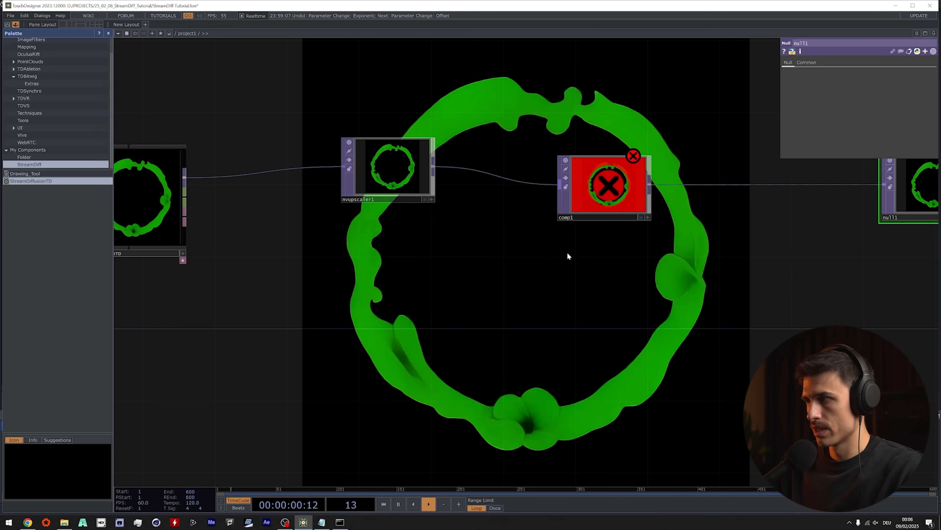
Add a Noise TOP below nvupscaler1 in the network.
{"action": "left_click", "coordinate": [597, 201]}
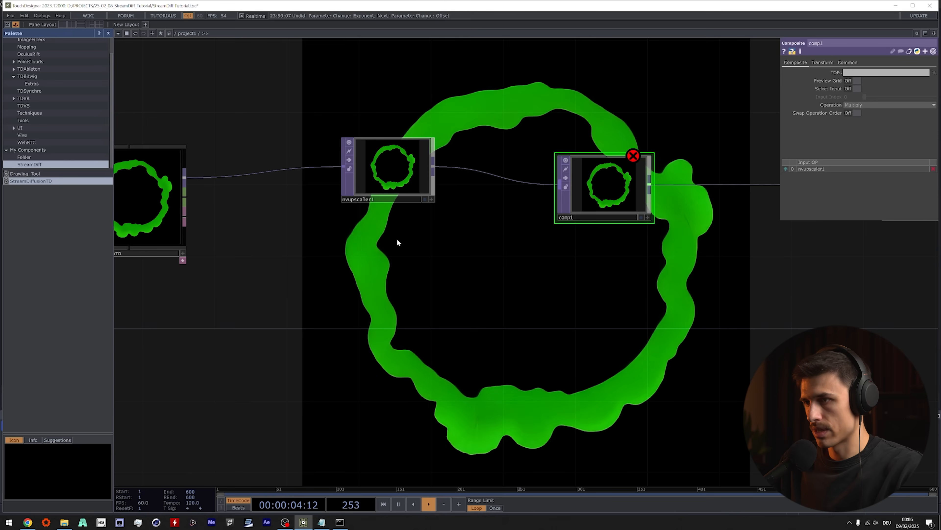
{"action": "key", "text": "Tab"}
{"action": "type", "text": "noise"}
{"action": "left_click", "coordinate": [404, 204]}
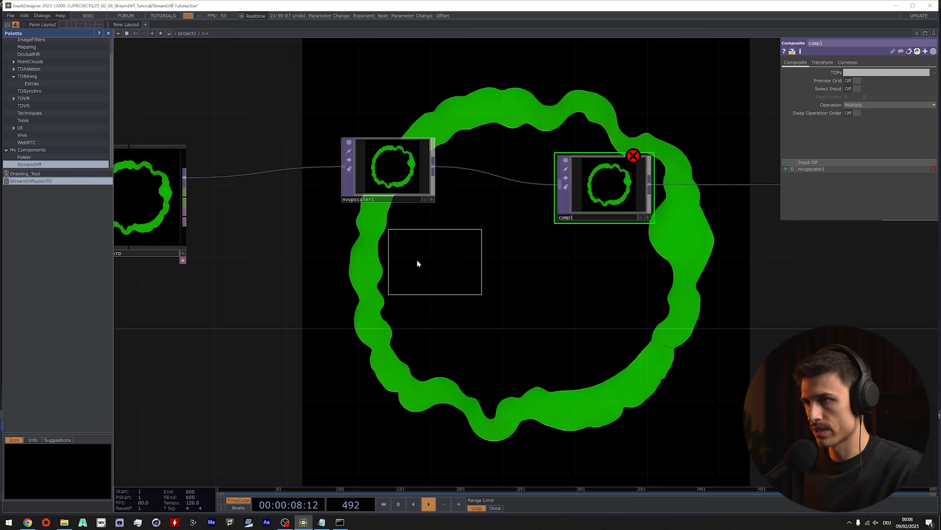
{"action": "left_click", "coordinate": [394, 256]}
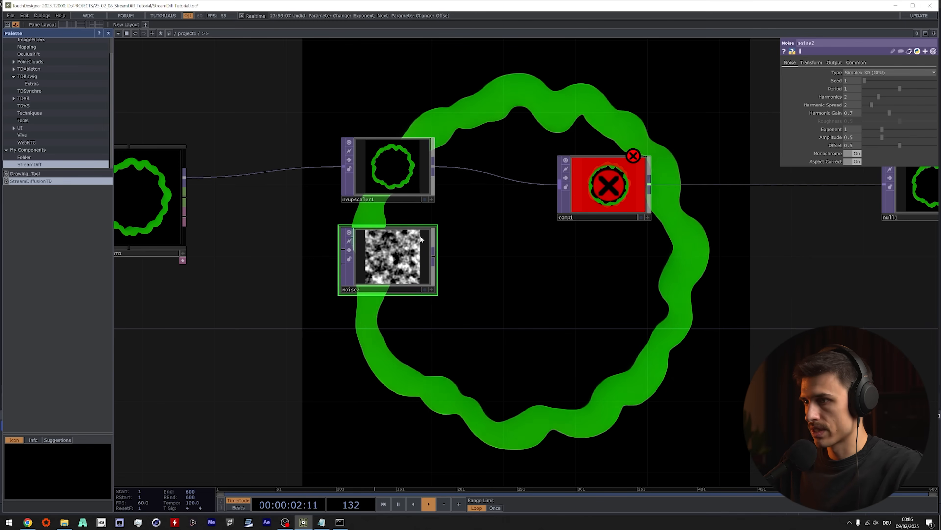
Set the period of noise2 to 0 for a fine grain pattern.
{"action": "left_click_drag", "start_coordinate": [894, 90], "coordinate": [862, 90]}
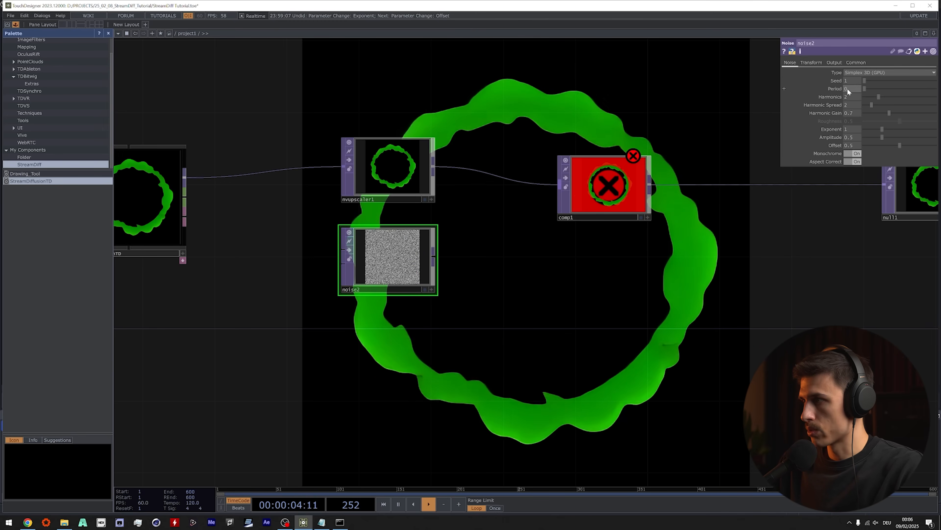
{"action": "scroll", "coordinate": [392, 253], "scroll_direction": "up", "scroll_amount": 5}
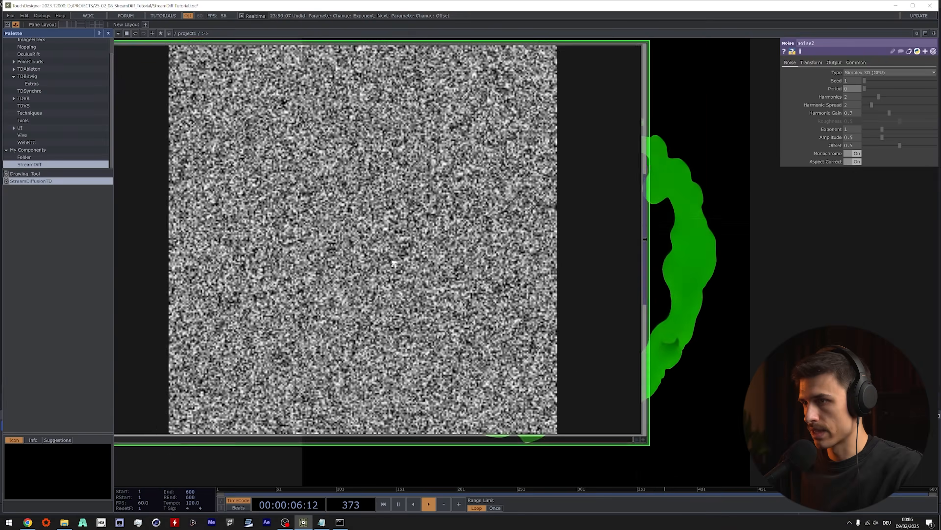
{"action": "scroll", "coordinate": [391, 181], "scroll_direction": "down", "scroll_amount": 5}
Move comp1 farther from nvupscaler1 and level with it, leaving room for another node after noise2.
{"action": "left_click_drag", "start_coordinate": [531, 197], "coordinate": [491, 288]}
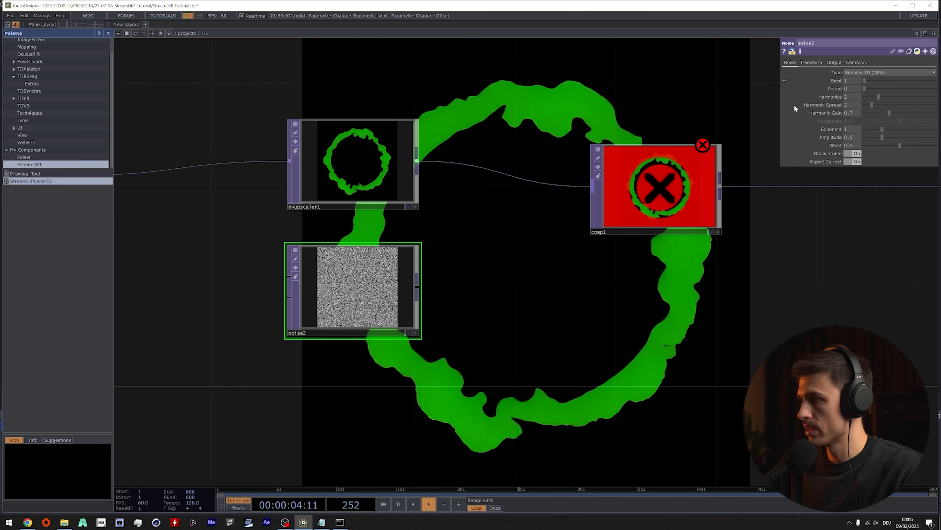
{"action": "left_click_drag", "start_coordinate": [523, 311], "coordinate": [510, 311]}
{"action": "left_click_drag", "start_coordinate": [627, 213], "coordinate": [729, 187]}
{"action": "left_click_drag", "start_coordinate": [572, 294], "coordinate": [516, 289]}
Add a Level TOP after noise2 and connect its output to comp1 as the second input.
{"action": "left_click_drag", "start_coordinate": [349, 281], "coordinate": [432, 283]}
{"action": "type", "text": "level"}
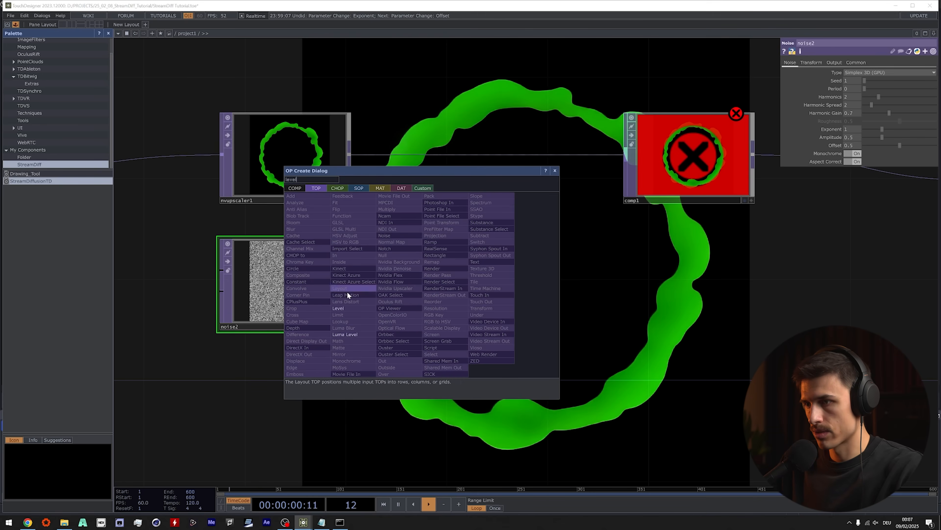
{"action": "left_click", "coordinate": [350, 308]}
{"action": "left_click", "coordinate": [462, 286]}
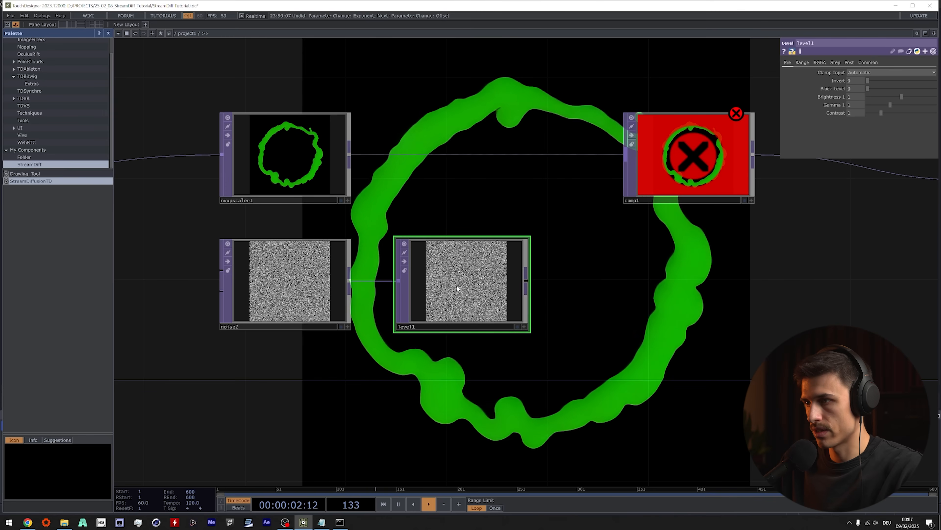
{"action": "left_click_drag", "start_coordinate": [526, 279], "coordinate": [666, 152]}
Set comp1's operation to Overlay.
{"action": "left_click", "coordinate": [664, 160]}
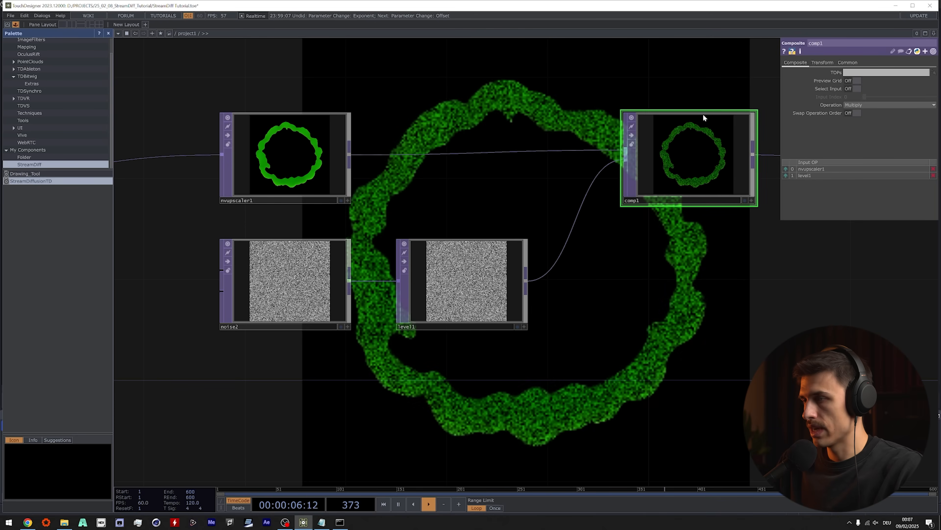
{"action": "left_click", "coordinate": [868, 104]}
{"action": "left_click", "coordinate": [901, 178]}
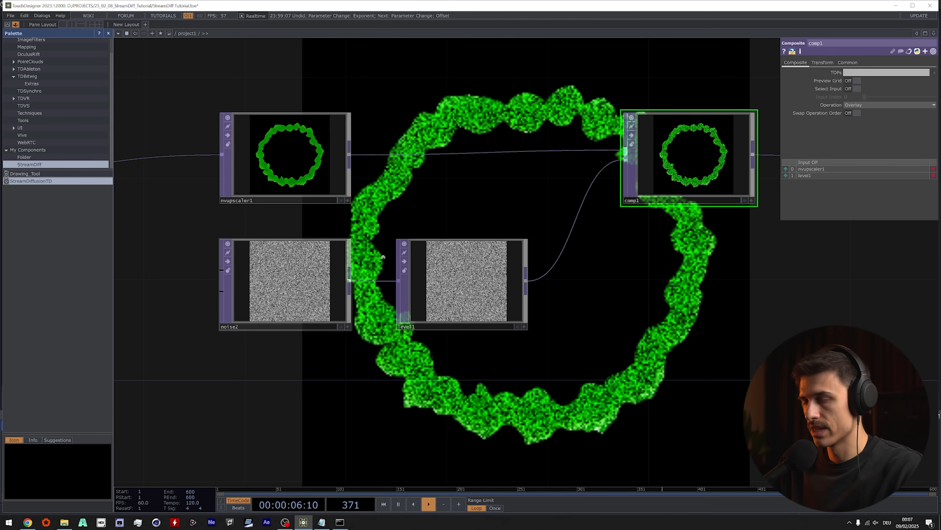
Set the resolution of noise2 to 1280 by 1280.
{"action": "left_click", "coordinate": [284, 278]}
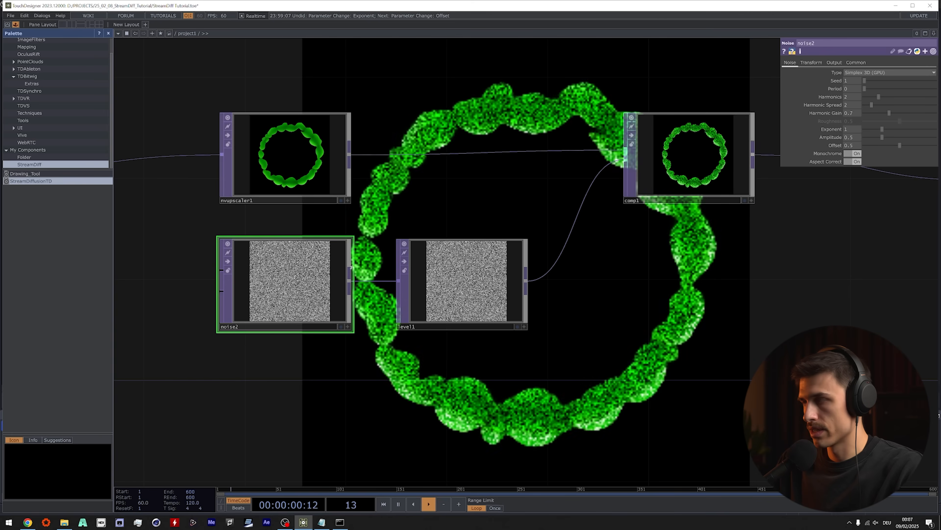
{"action": "left_click", "coordinate": [856, 62]}
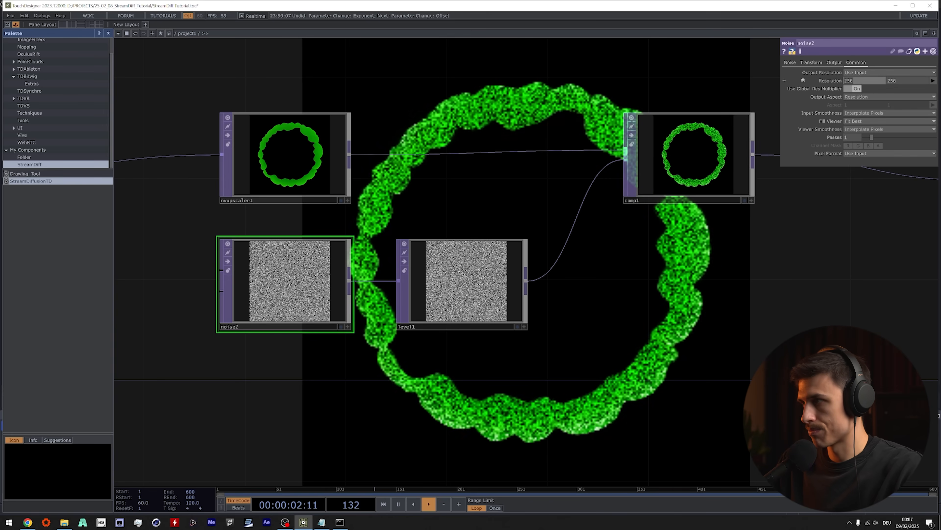
{"action": "type", "text": "0"}
{"action": "key", "text": "Tab"}
{"action": "type", "text": "1280"}
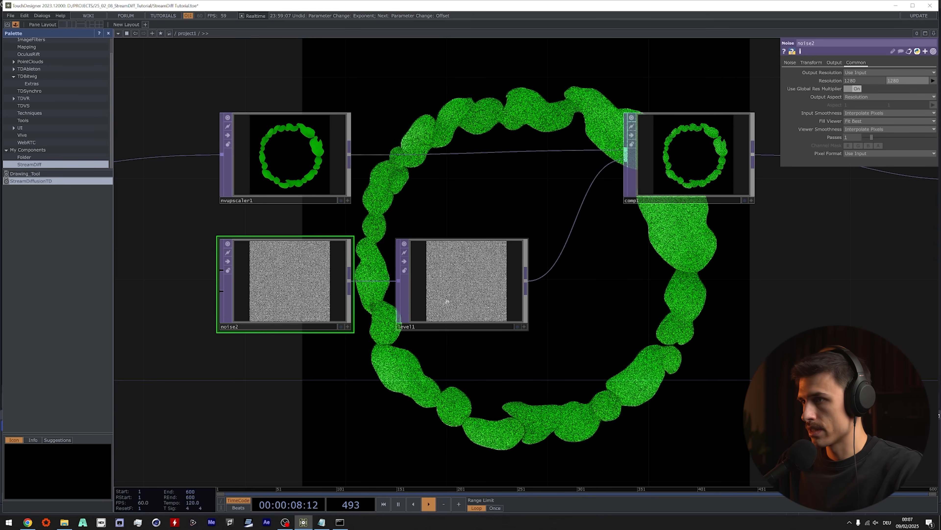
Animate noise2 with the expression absTime.frame on its Z translation and inspect the moving grain.
{"action": "left_click", "coordinate": [463, 285]}
{"action": "left_click", "coordinate": [261, 275]}
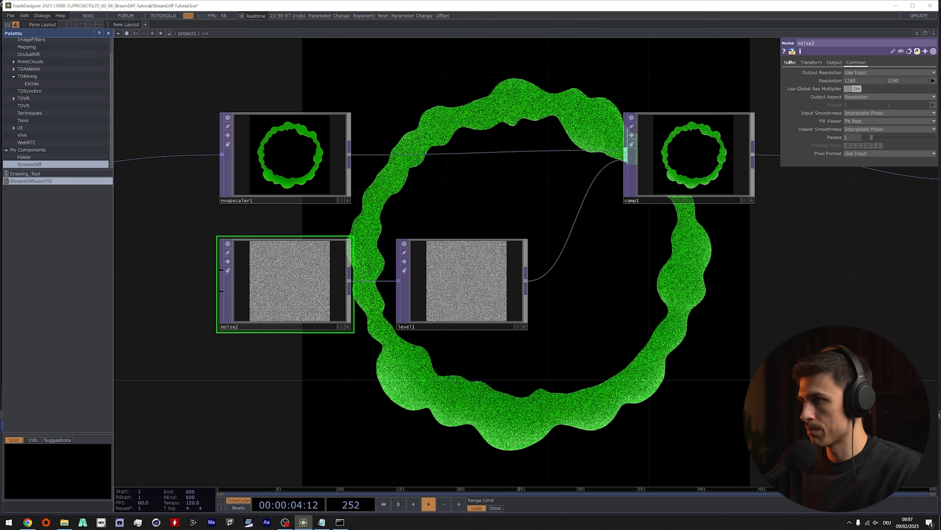
{"action": "left_click", "coordinate": [811, 62]}
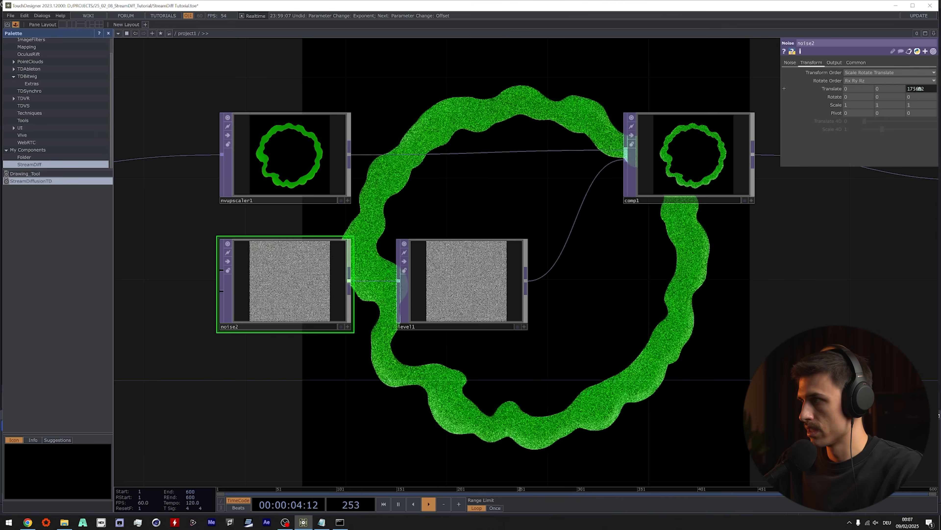
{"action": "left_click", "coordinate": [926, 90]}
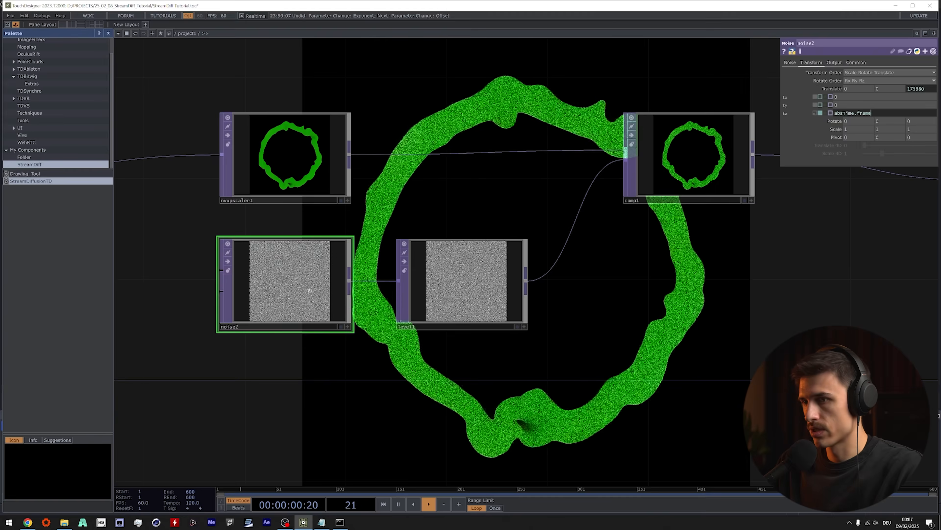
{"action": "scroll", "coordinate": [275, 295], "scroll_direction": "up", "scroll_amount": 5}
{"action": "scroll", "coordinate": [304, 269], "scroll_direction": "down", "scroll_amount": 5}
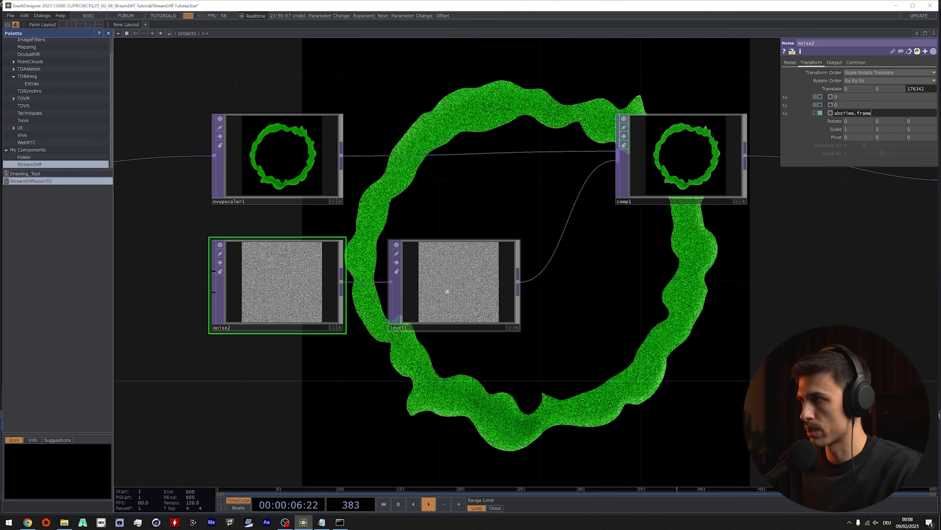
Reduce level1's opacity to 0.4 to soften the grain overlay.
{"action": "left_click", "coordinate": [448, 291]}
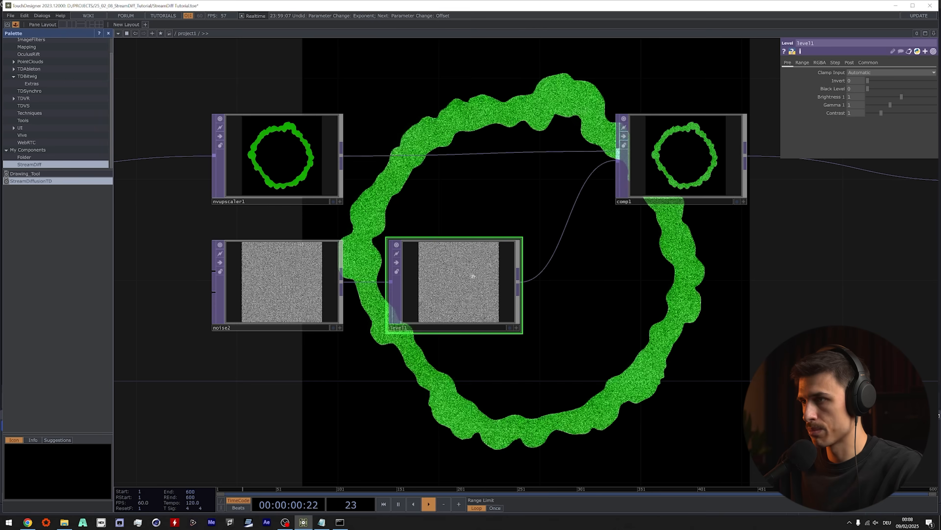
{"action": "left_click", "coordinate": [850, 62]}
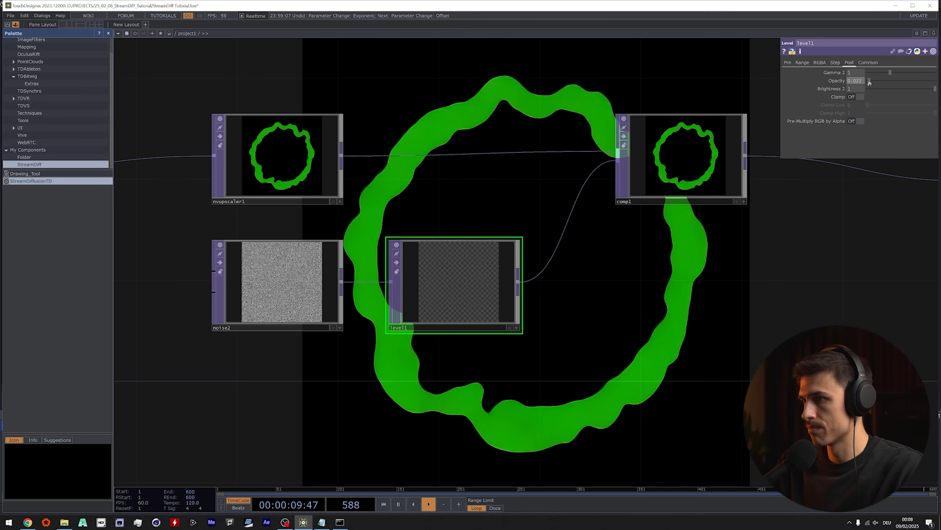
{"action": "mouse_move", "coordinate": [915, 86]}
{"action": "left_mouse_down"}
{"action": "mouse_move", "coordinate": [931, 85]}
{"action": "mouse_move", "coordinate": [888, 82]}
{"action": "mouse_move", "coordinate": [907, 81]}
{"action": "left_mouse_up"}
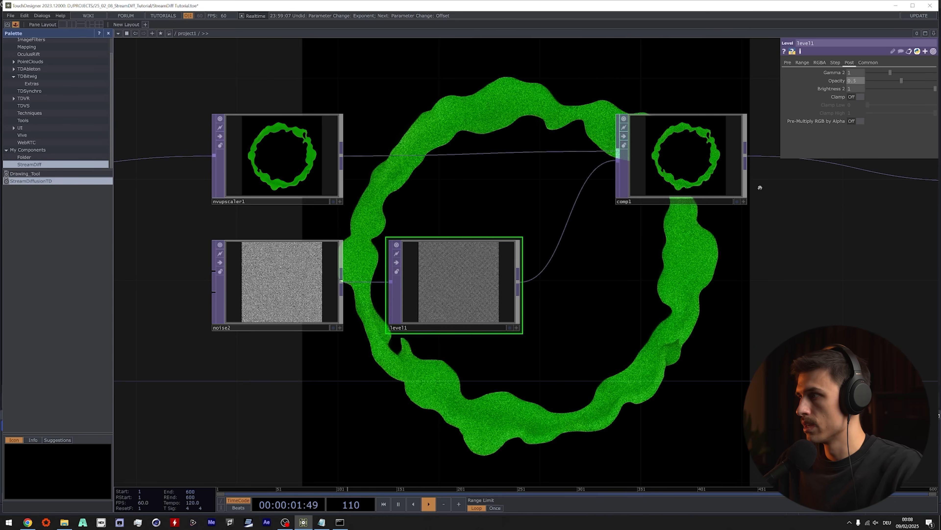
{"action": "left_click_drag", "start_coordinate": [715, 266], "coordinate": [654, 271]}
{"action": "left_click", "coordinate": [859, 80]}
{"action": "type", "text": "0.4"}
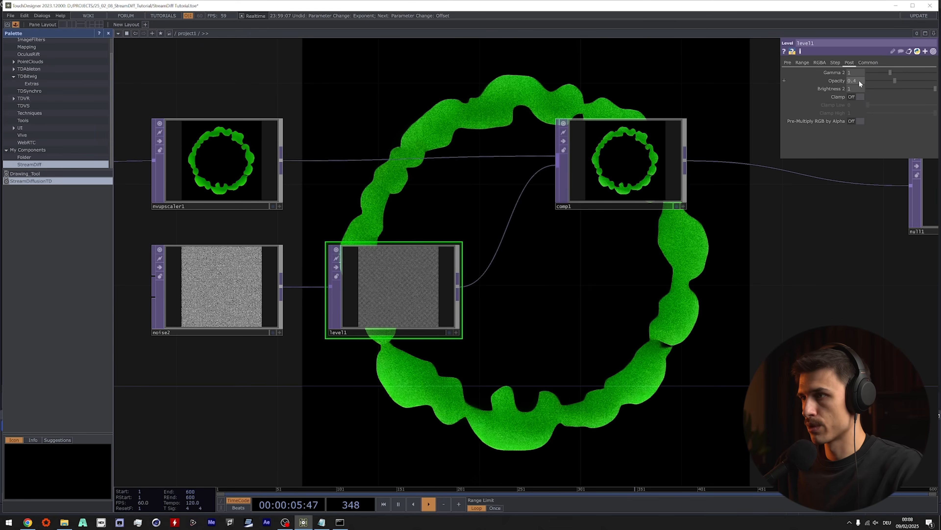
{"action": "key", "text": "Return"}
Look over the full node chain, checking the nvupscaler1 and null1 nodes.
{"action": "scroll", "coordinate": [570, 260], "scroll_direction": "down", "scroll_amount": 5}
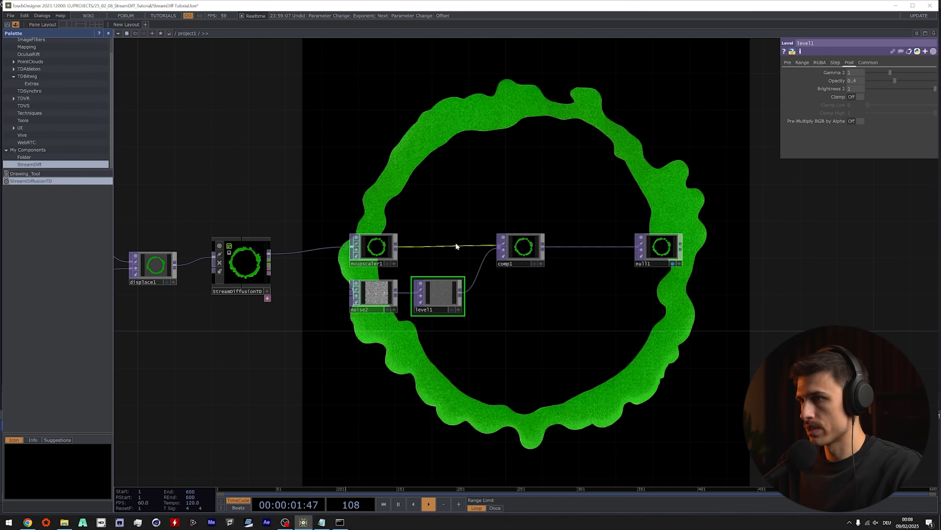
{"action": "scroll", "coordinate": [457, 246], "scroll_direction": "up", "scroll_amount": 3}
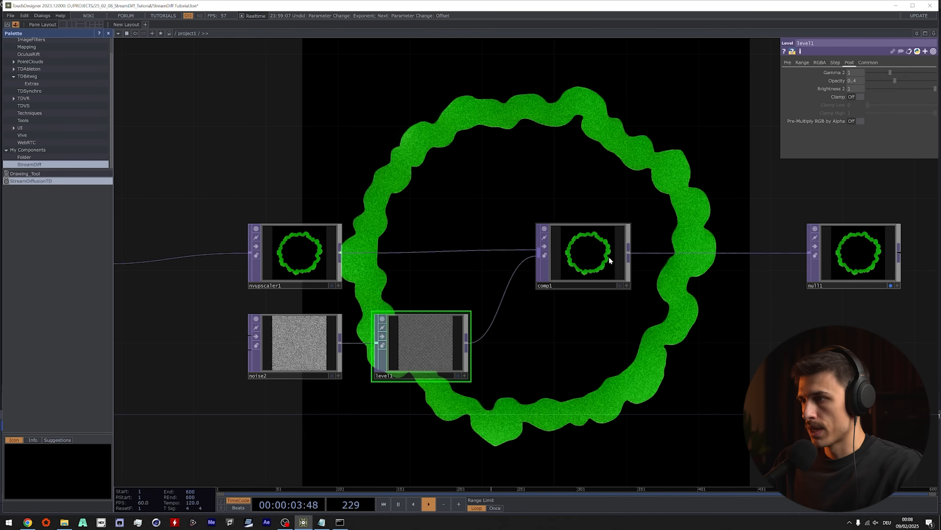
{"action": "left_click", "coordinate": [282, 256]}
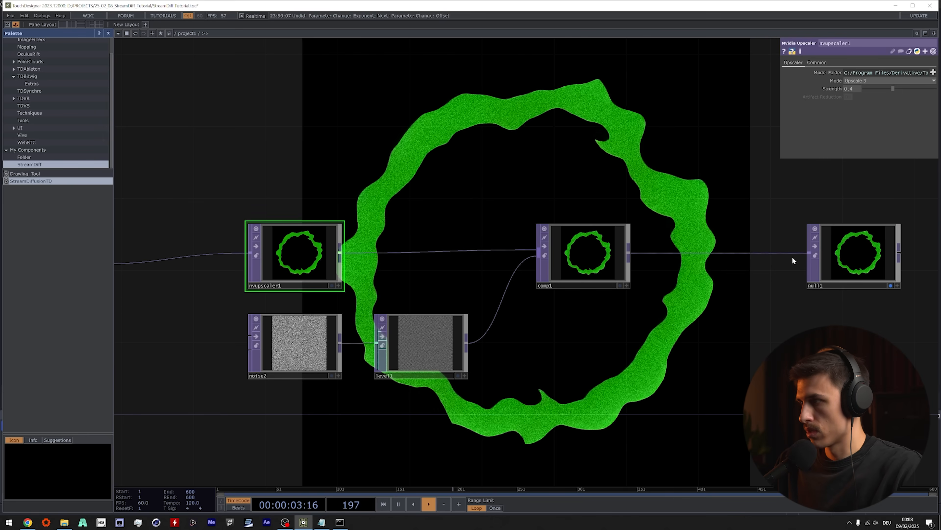
{"action": "left_click", "coordinate": [826, 260]}
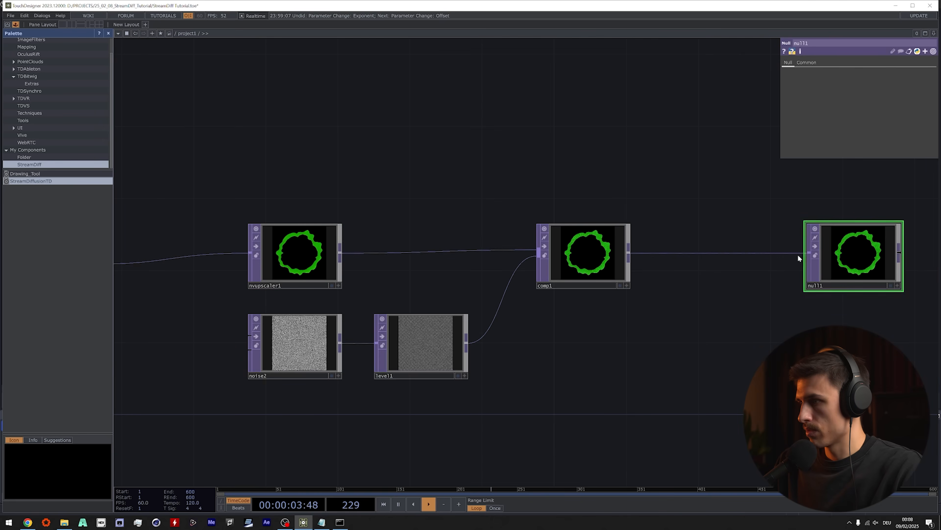
{"action": "scroll", "coordinate": [578, 155], "scroll_direction": "down", "scroll_amount": 5}
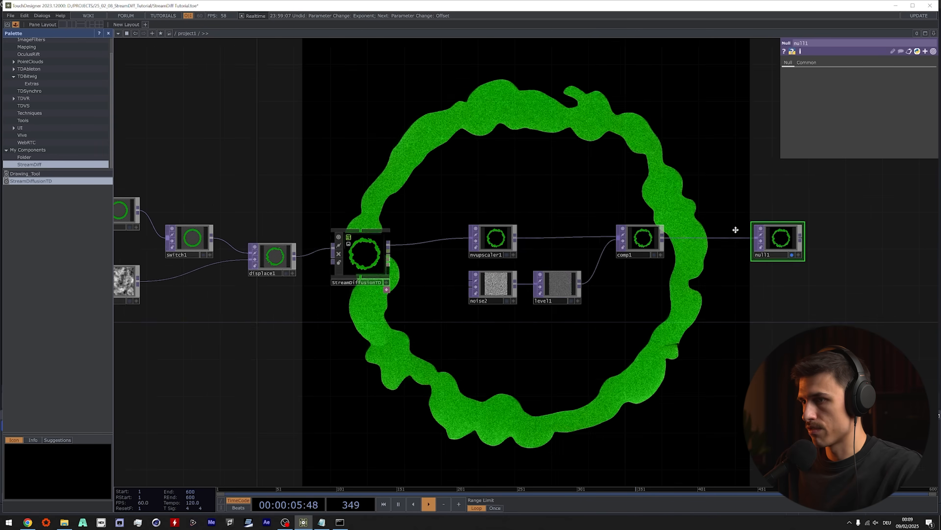
{"action": "scroll", "coordinate": [549, 221], "scroll_direction": "down", "scroll_amount": 1}
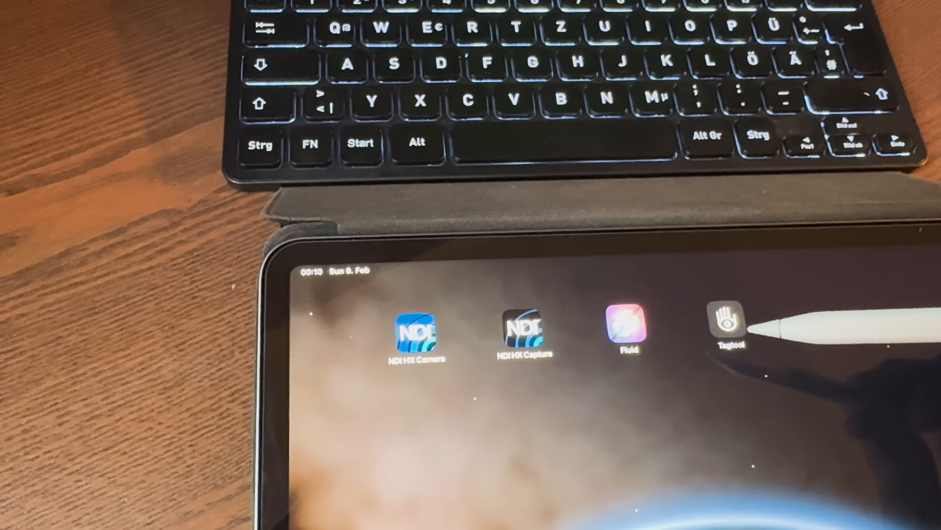
{"action": "left_click", "coordinate": [709, 284]}
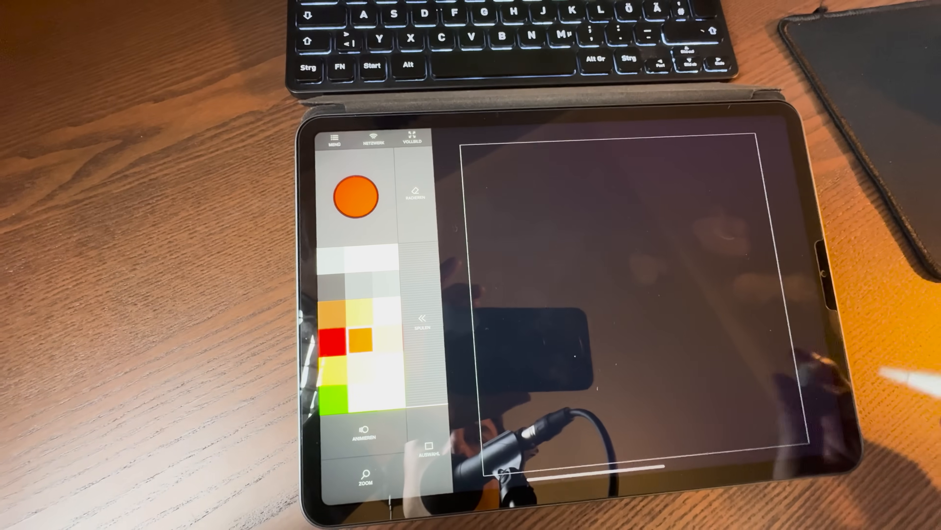
{"action": "mouse_move", "coordinate": [576, 309]}
{"action": "left_mouse_down"}
{"action": "mouse_move", "coordinate": [638, 246]}
{"action": "mouse_move", "coordinate": [626, 296]}
{"action": "mouse_move", "coordinate": [661, 316]}
{"action": "left_mouse_up"}
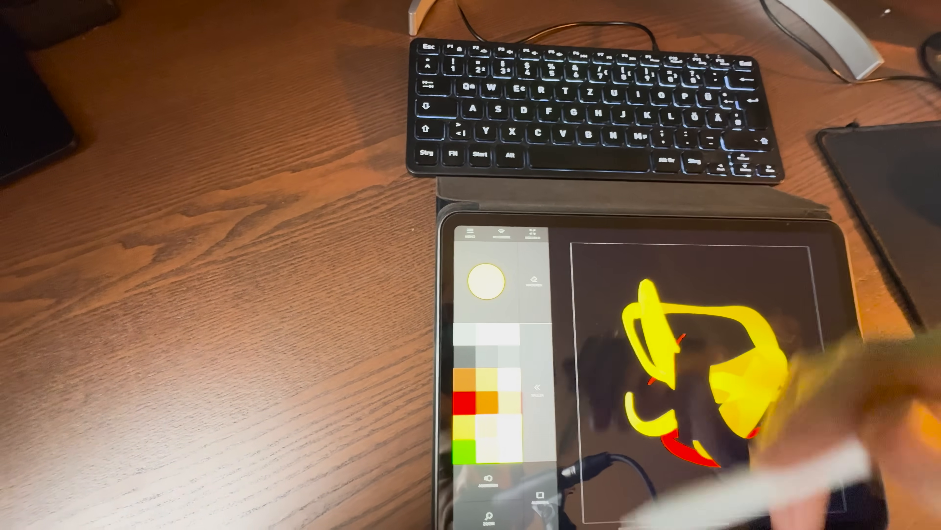
{"action": "left_click", "coordinate": [486, 481]}
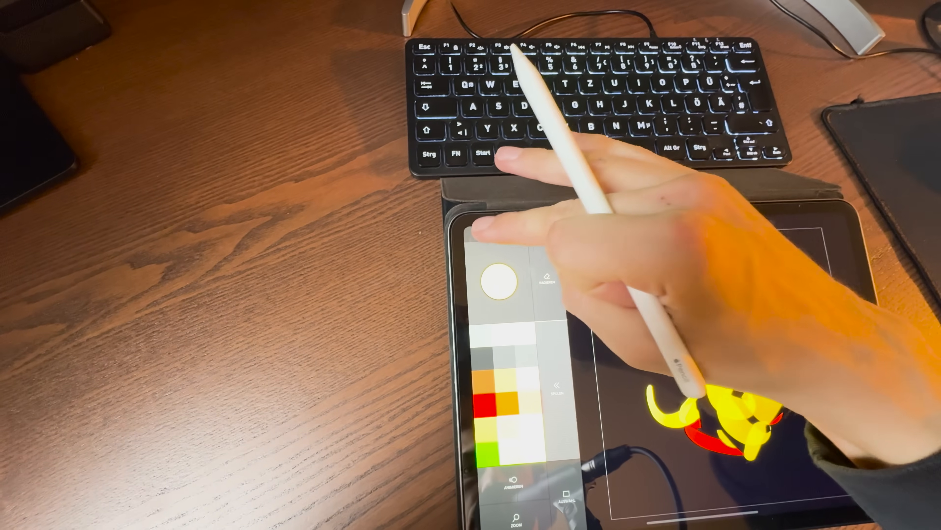
{"action": "left_click", "coordinate": [477, 233]}
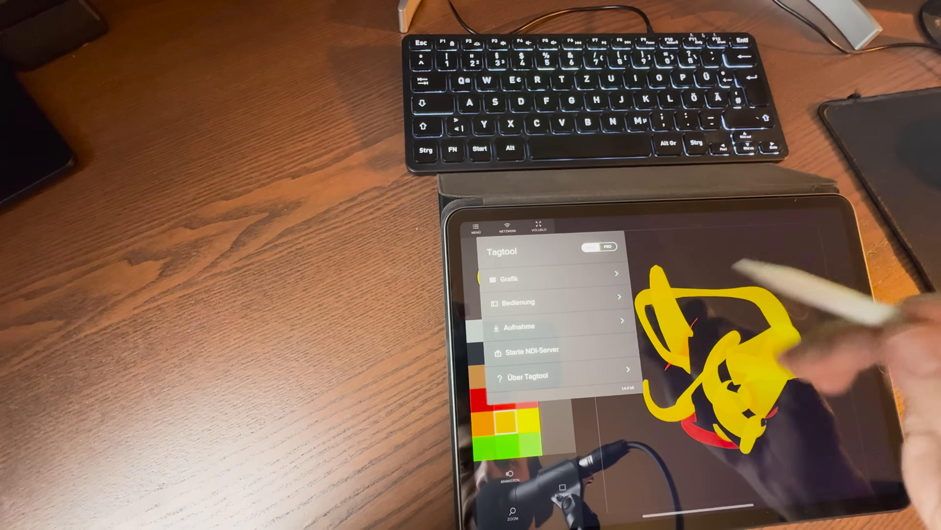
{"action": "left_click", "coordinate": [530, 341]}
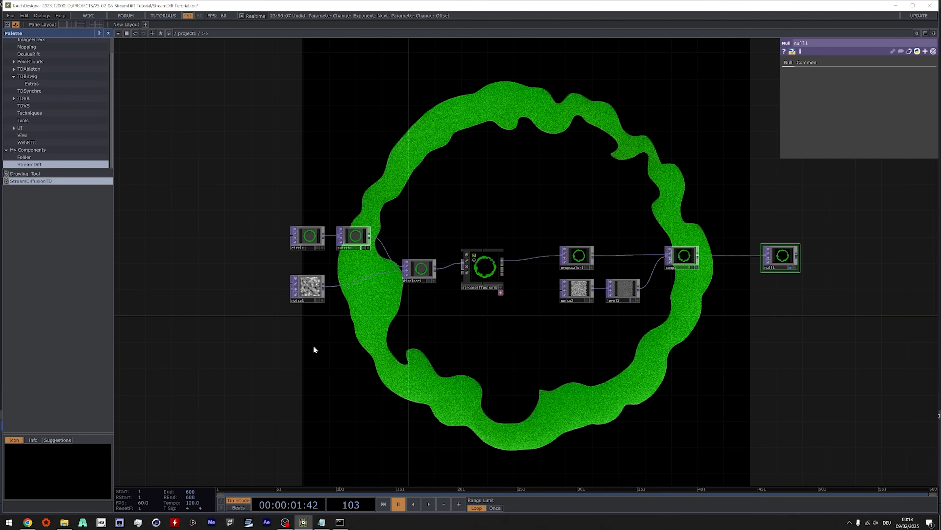
Open the IPv4 properties of the NDI network adapter in the Windows network connections.
{"action": "left_click", "coordinate": [867, 523]}
{"action": "left_click", "coordinate": [838, 476]}
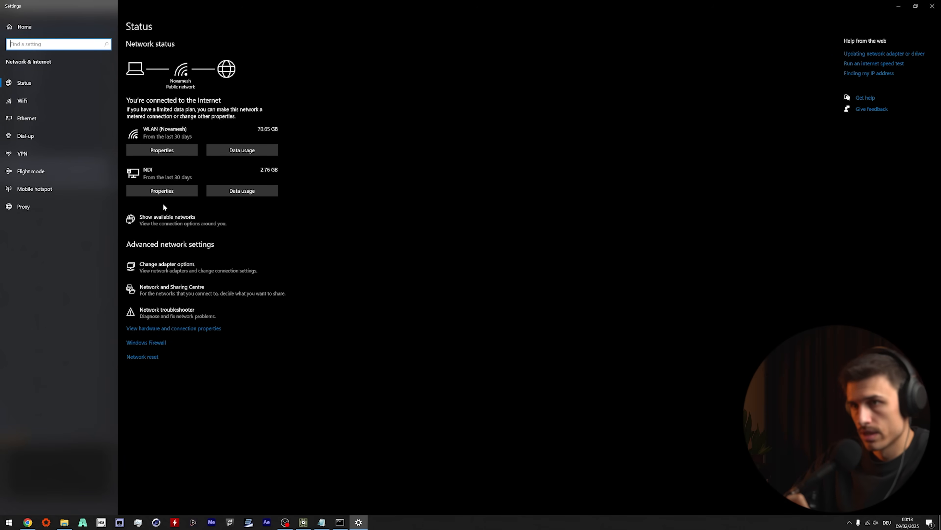
{"action": "left_click", "coordinate": [170, 270]}
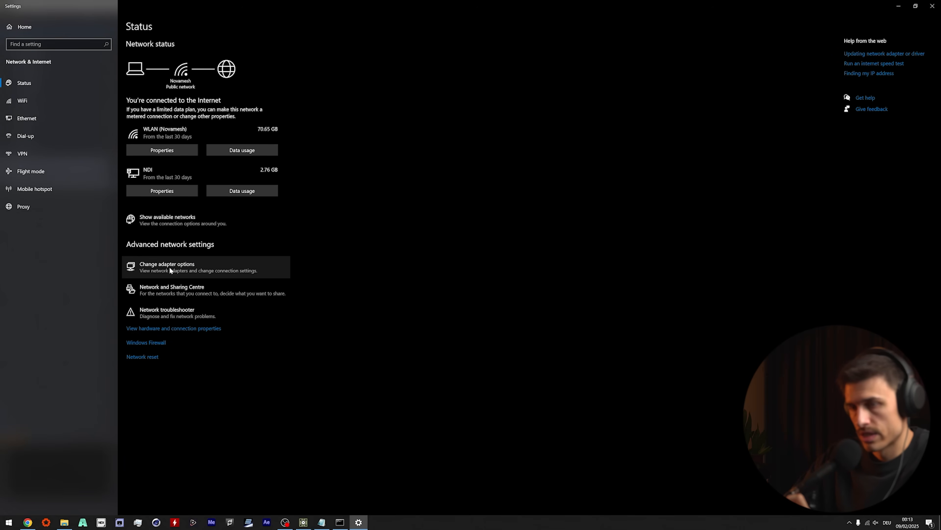
{"action": "left_click", "coordinate": [106, 239]}
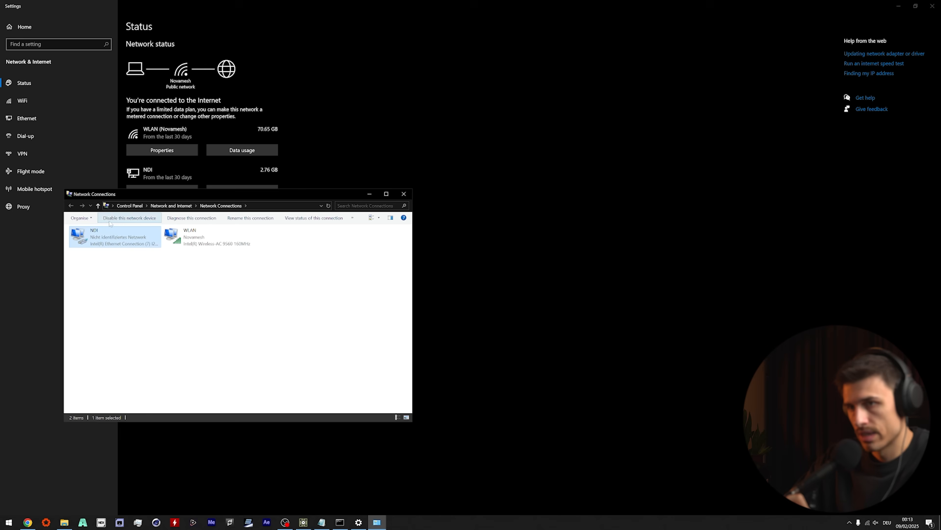
{"action": "right_click", "coordinate": [98, 239]}
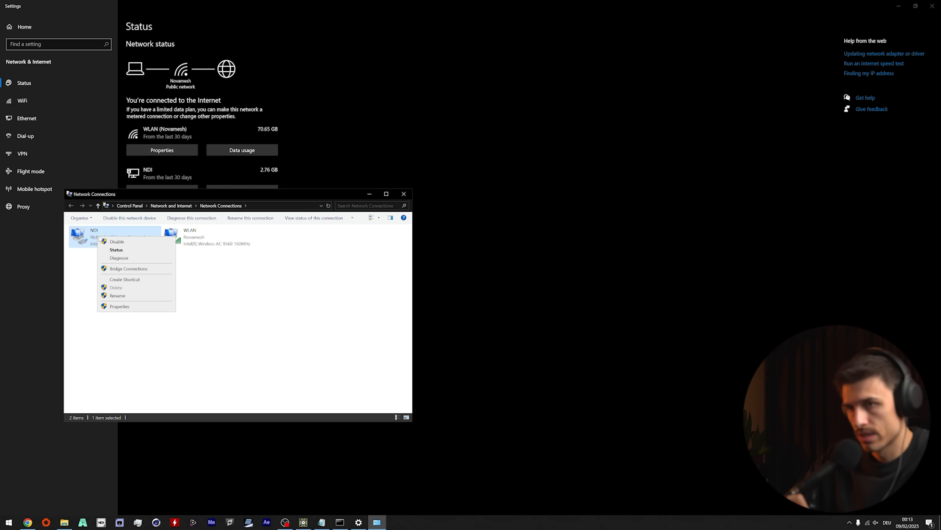
{"action": "left_click", "coordinate": [120, 306]}
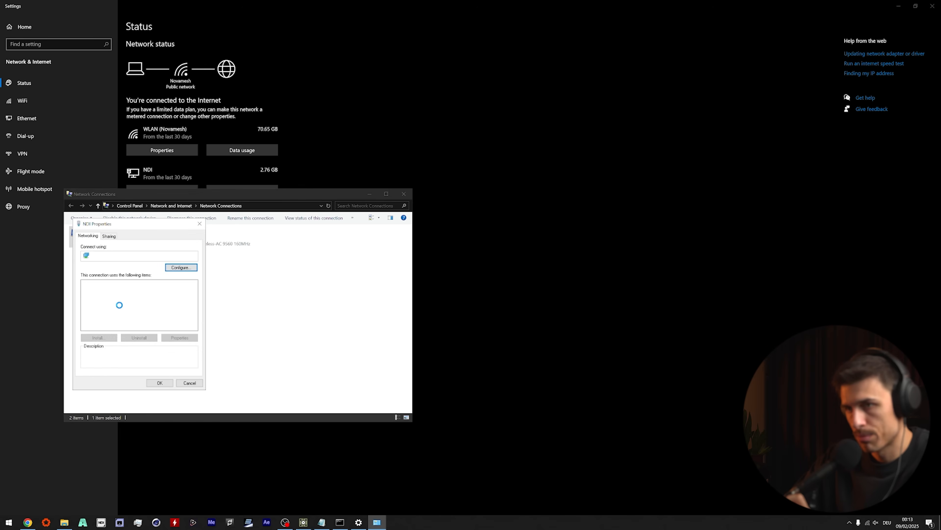
{"action": "double_click", "coordinate": [133, 302]}
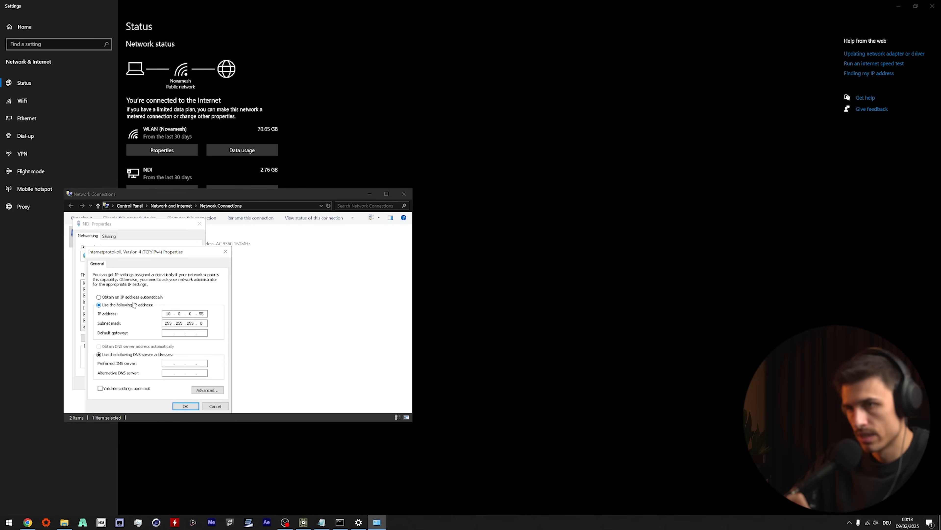
{"action": "left_click_drag", "start_coordinate": [169, 252], "coordinate": [323, 249]}
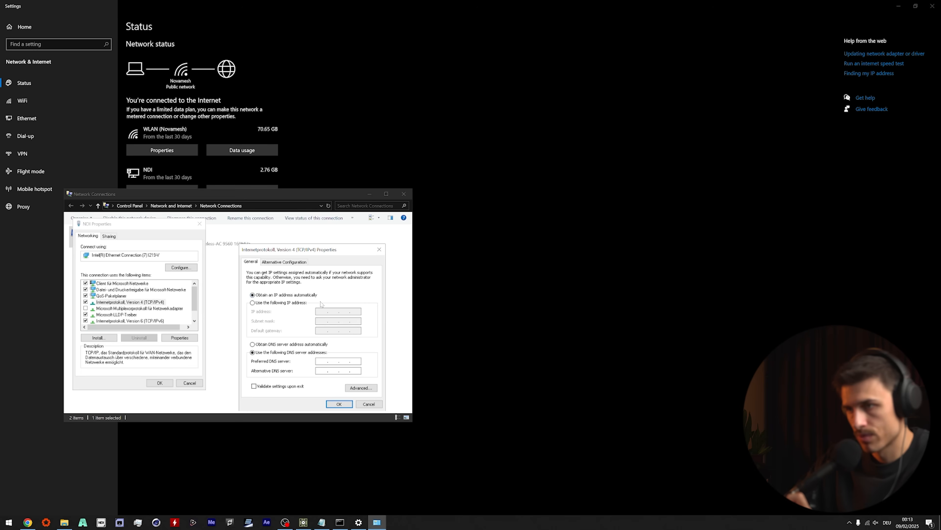
Assign the NDI adapter the static IP address 10.0.0.55 with subnet mask 255.255.255.0, then close the network windows.
{"action": "left_click", "coordinate": [272, 303]}
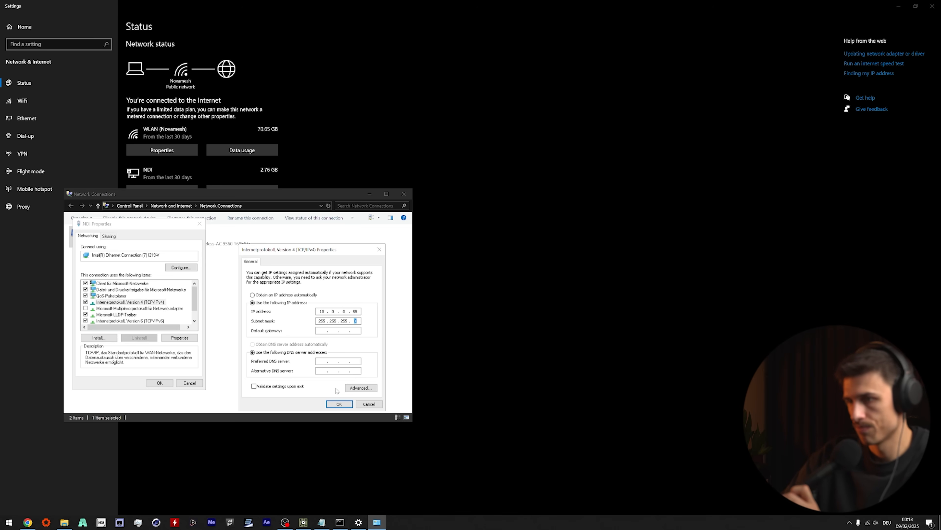
{"action": "left_click", "coordinate": [339, 404]}
{"action": "left_click", "coordinate": [160, 383]}
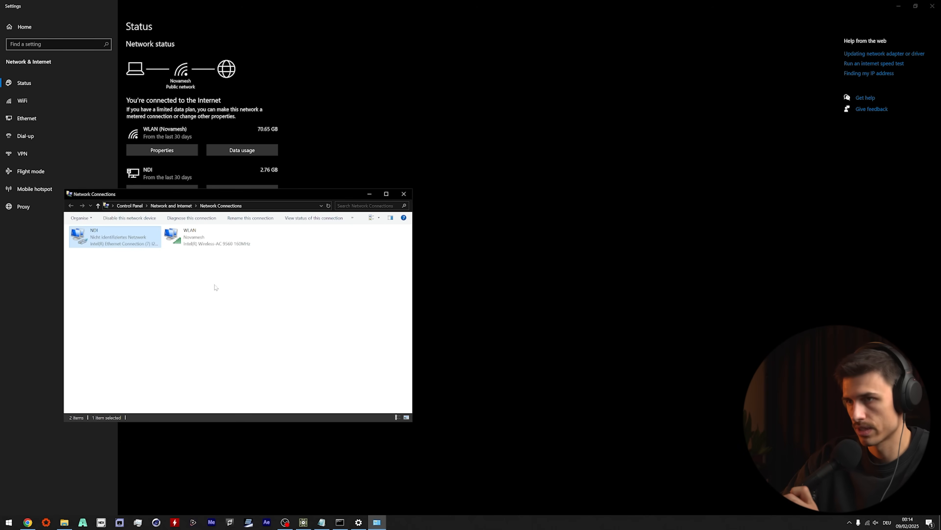
{"action": "left_click", "coordinate": [404, 194]}
{"action": "key", "text": "alt+F4"}
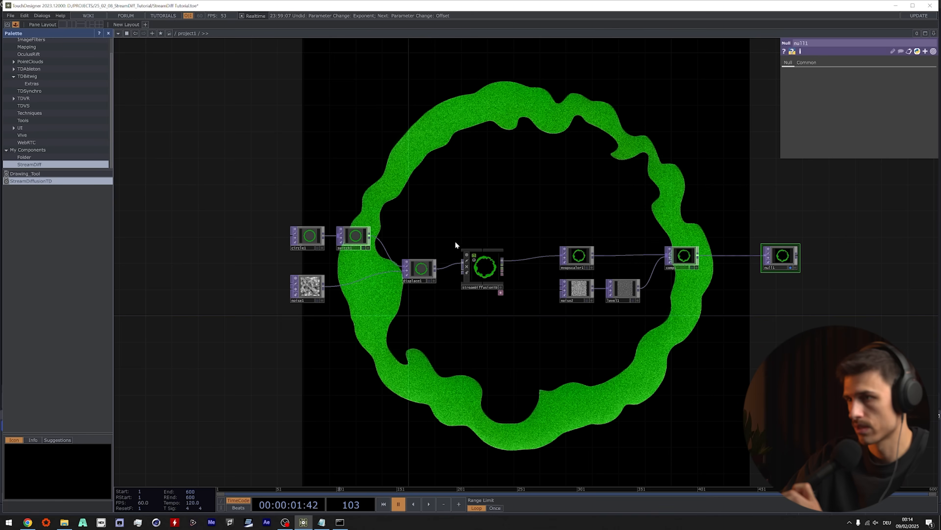
Resume playback and add an NDI In TOP above circle1, using the LOCALHOST tagtool stream as its source.
{"action": "key", "text": "space"}
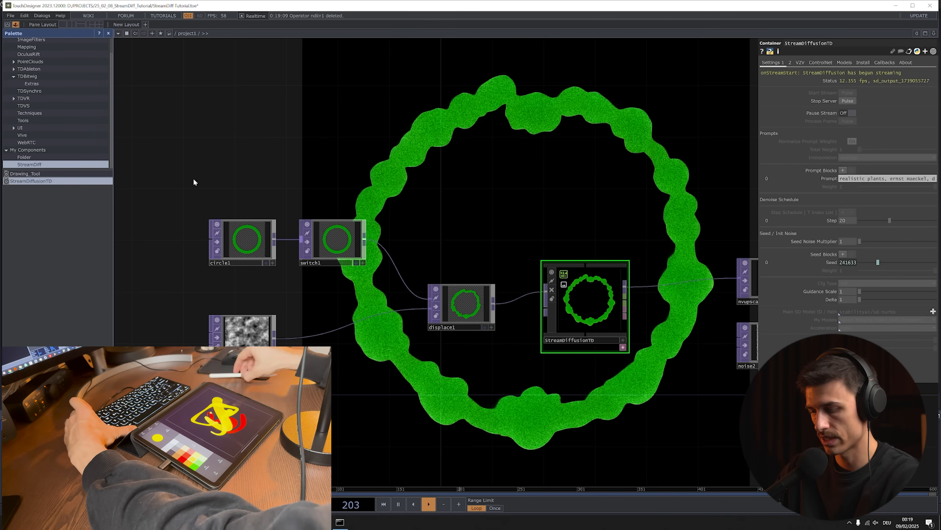
{"action": "key", "text": "Tab"}
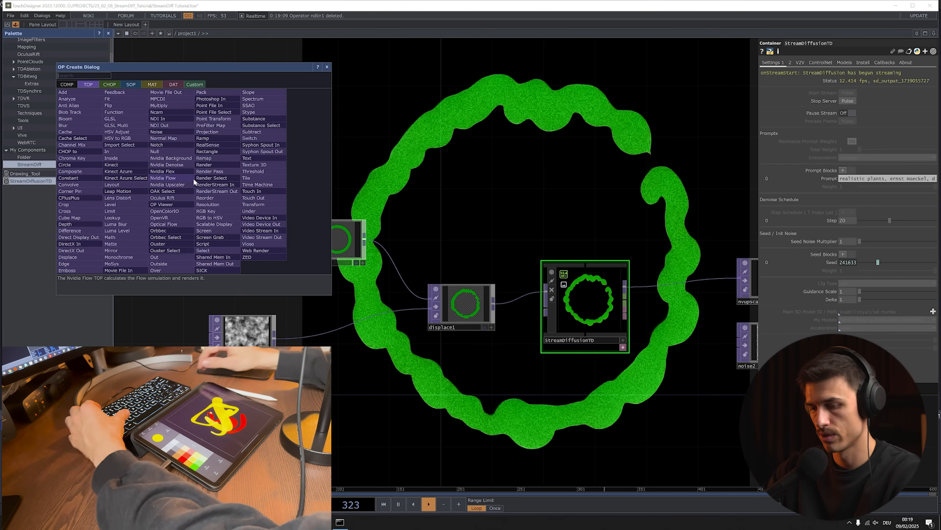
{"action": "type", "text": "ndi"}
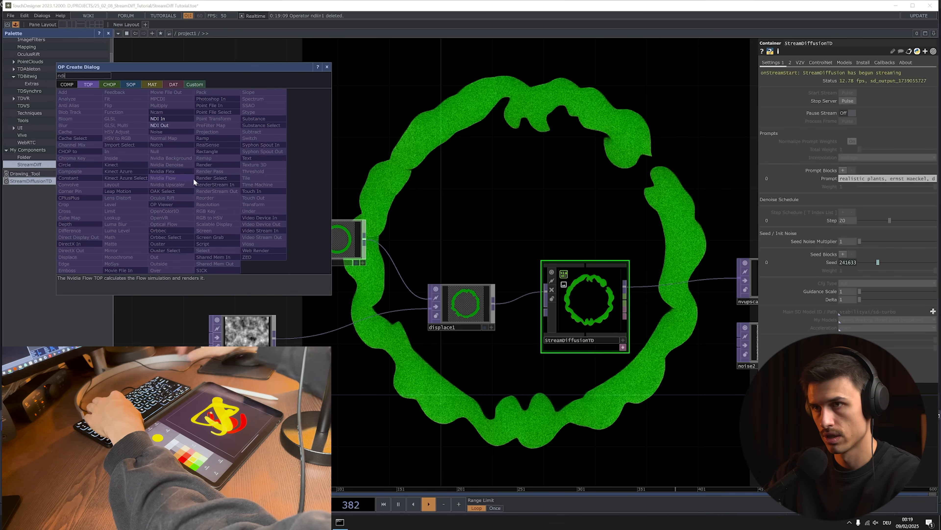
{"action": "left_click", "coordinate": [175, 118]}
{"action": "left_click", "coordinate": [241, 163]}
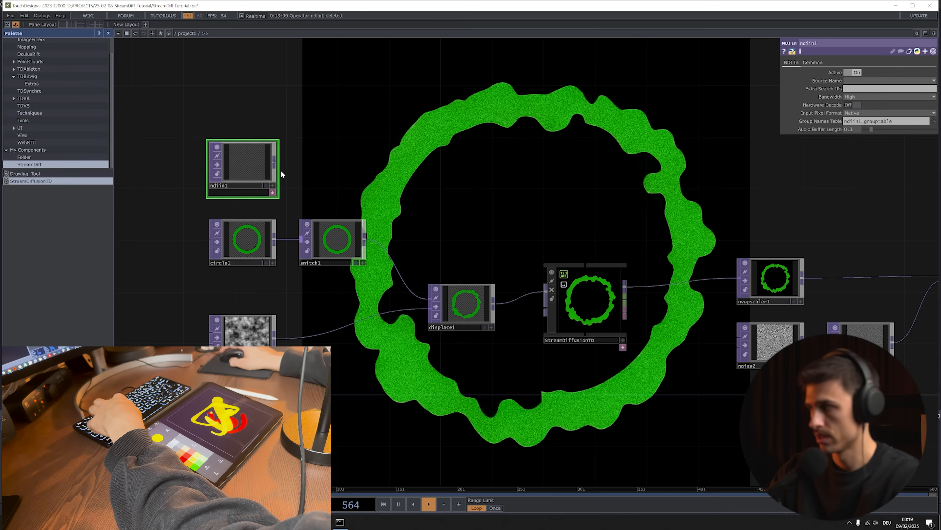
{"action": "left_click", "coordinate": [860, 79]}
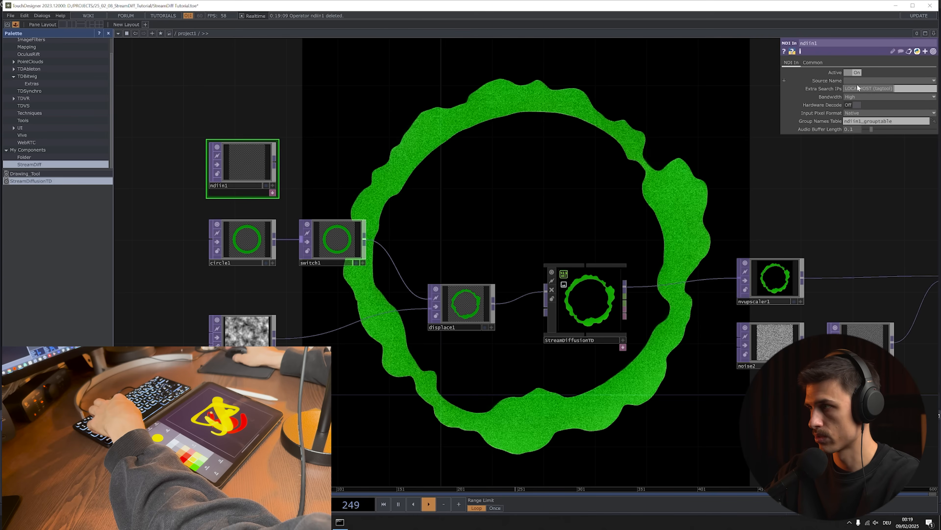
{"action": "left_click", "coordinate": [878, 87]}
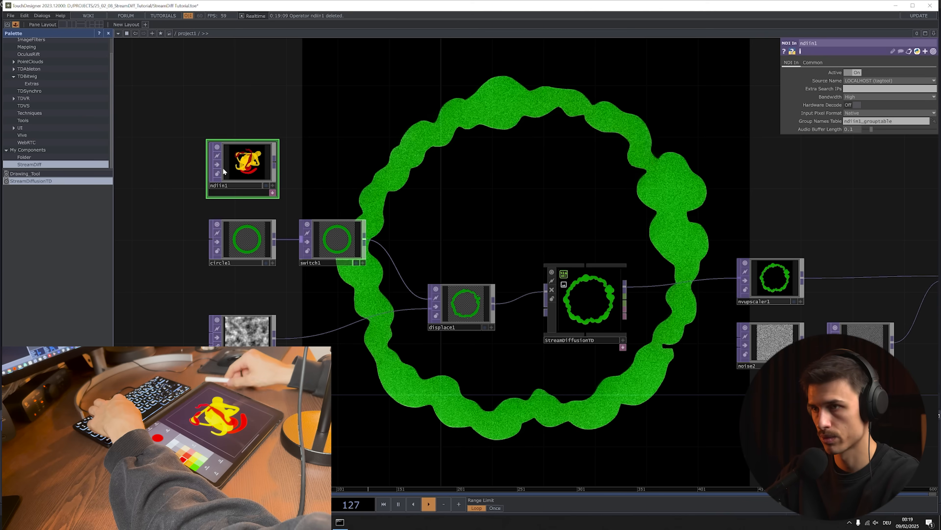
Connect ndiin1 to switch1 as its second input and raise the switch index to 3.37 to select the tablet drawing.
{"action": "left_click", "coordinate": [274, 160]}
{"action": "left_click", "coordinate": [300, 239]}
{"action": "left_click_drag", "start_coordinate": [245, 238], "coordinate": [171, 250]}
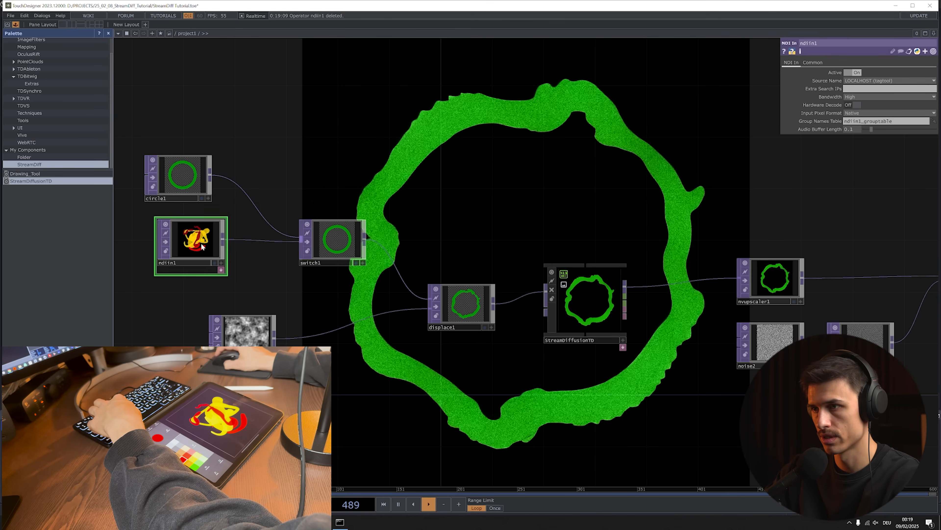
{"action": "left_click", "coordinate": [326, 244]}
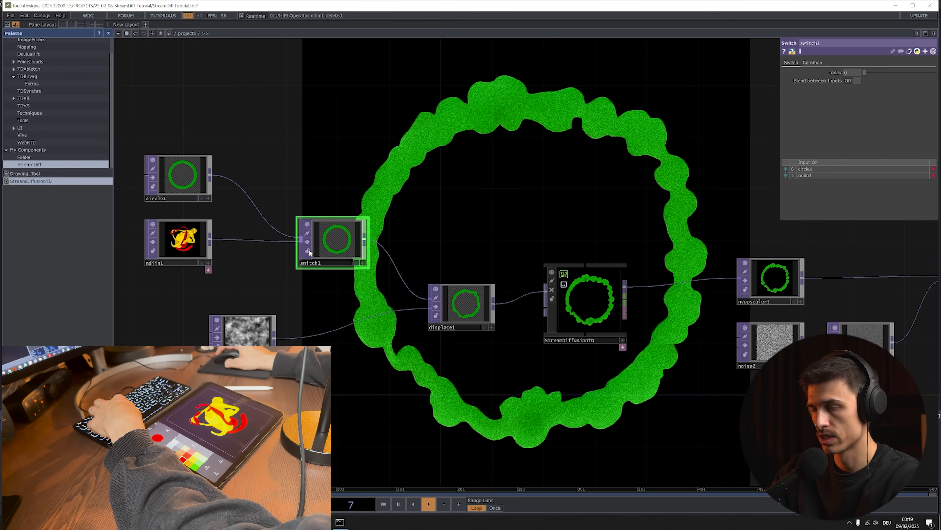
{"action": "mouse_move", "coordinate": [866, 71]}
{"action": "left_mouse_down"}
{"action": "mouse_move", "coordinate": [881, 71]}
{"action": "mouse_move", "coordinate": [860, 82]}
{"action": "left_mouse_up"}
Vary StreamDiffusionTD's denoise step between about 13 and 22 to compare the results, finishing at 20.
{"action": "left_click_drag", "start_coordinate": [539, 253], "coordinate": [497, 243]}
{"action": "scroll", "coordinate": [512, 222], "scroll_direction": "down", "scroll_amount": 2}
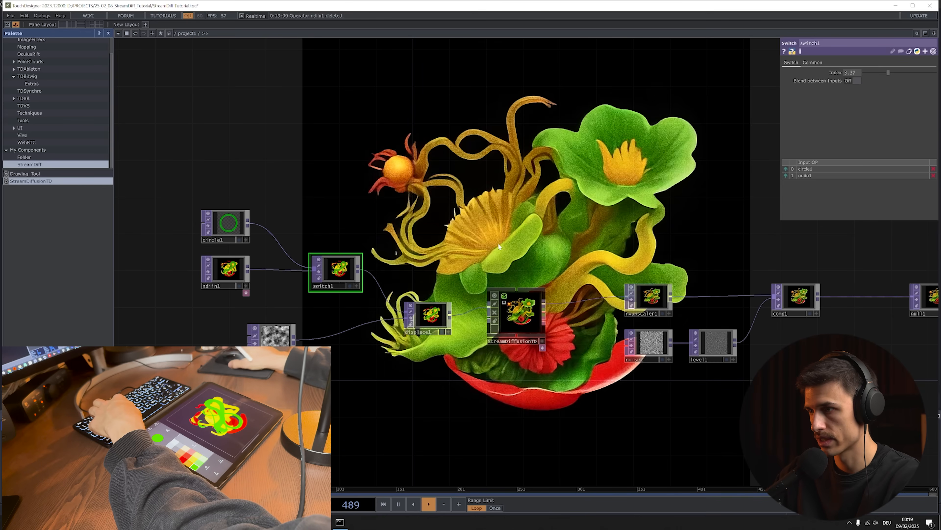
{"action": "left_click", "coordinate": [518, 313]}
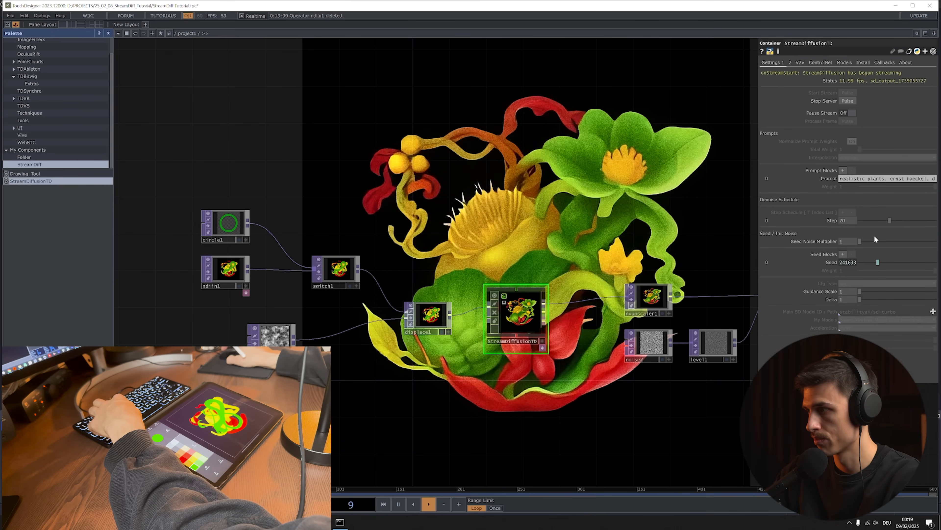
{"action": "mouse_move", "coordinate": [892, 220]}
{"action": "left_mouse_down"}
{"action": "mouse_move", "coordinate": [913, 221]}
{"action": "mouse_move", "coordinate": [863, 228]}
{"action": "mouse_move", "coordinate": [878, 228]}
{"action": "left_mouse_up"}
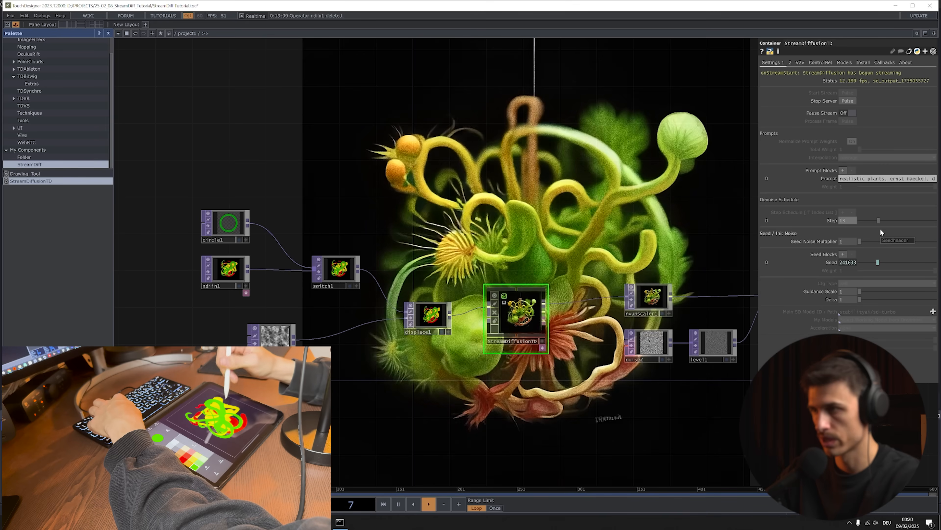
{"action": "left_click_drag", "start_coordinate": [879, 221], "coordinate": [894, 220]}
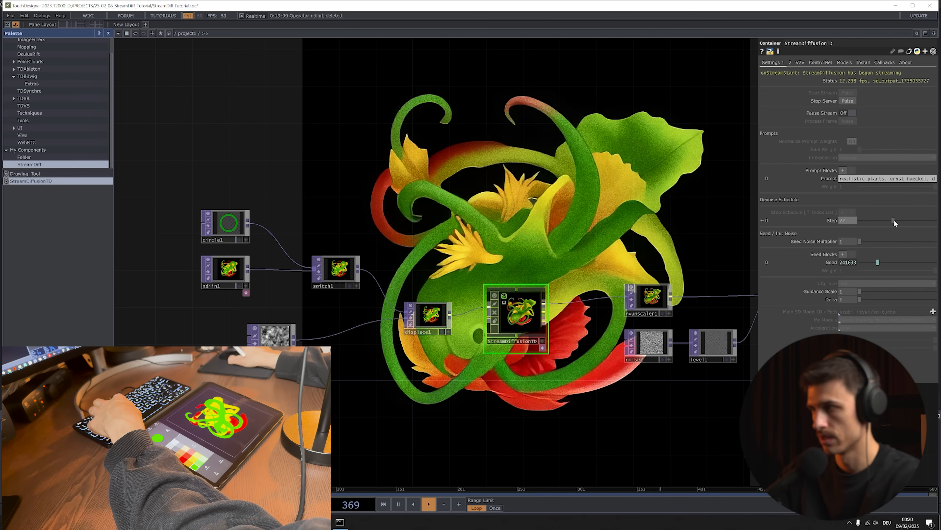
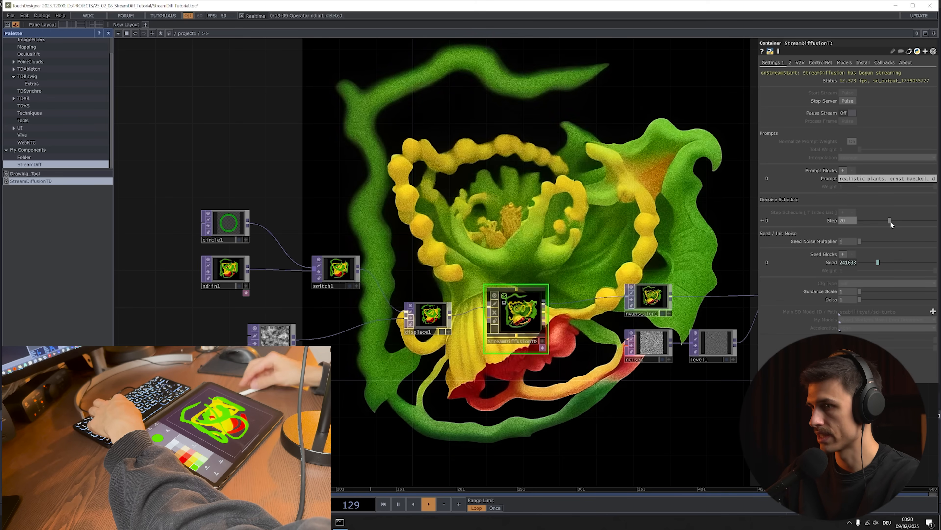
Move circle1 up to make room and place a Video Device In TOP below ndiin1.
{"action": "left_click_drag", "start_coordinate": [541, 227], "coordinate": [493, 199]}
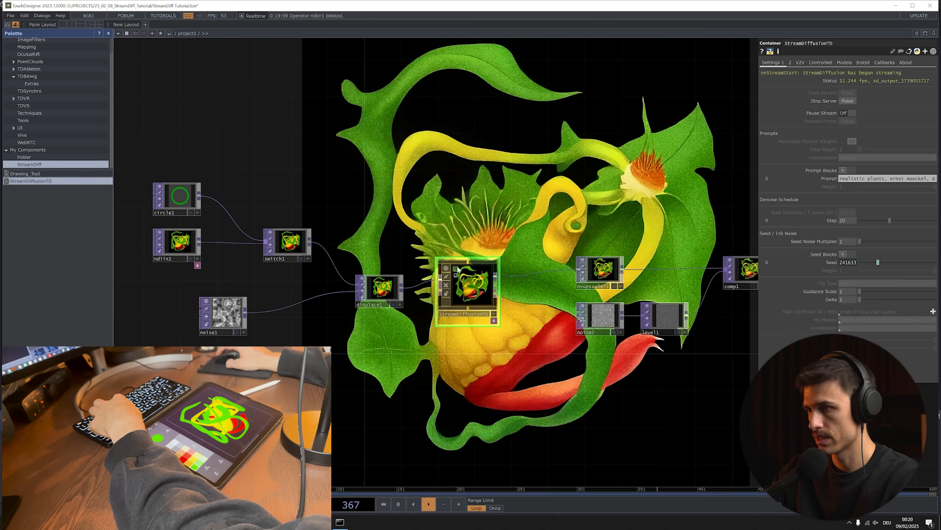
{"action": "left_click_drag", "start_coordinate": [389, 168], "coordinate": [560, 153]}
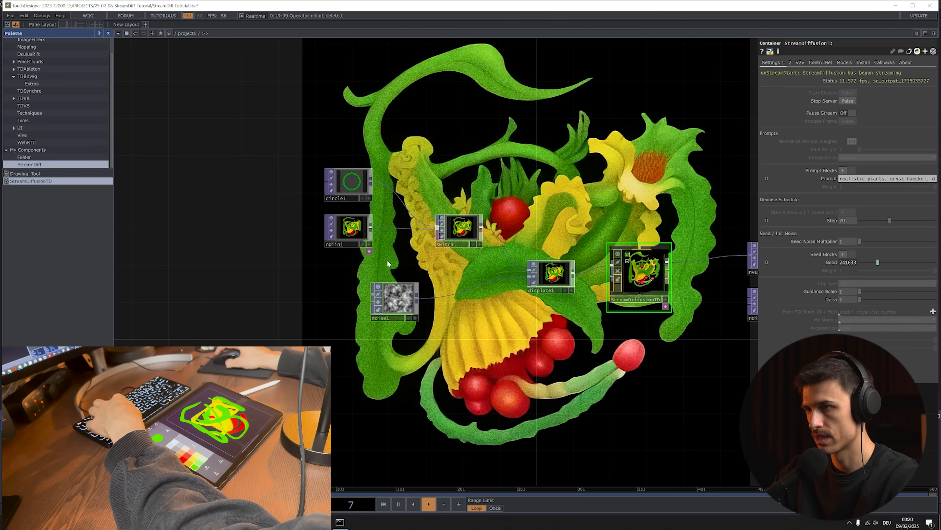
{"action": "left_click_drag", "start_coordinate": [350, 181], "coordinate": [341, 127]}
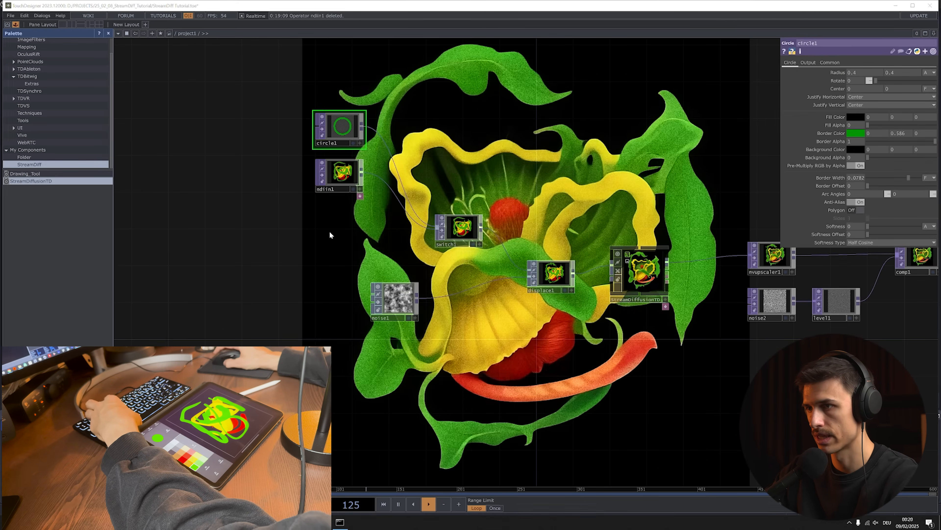
{"action": "key", "text": "Tab"}
{"action": "type", "text": "vid"}
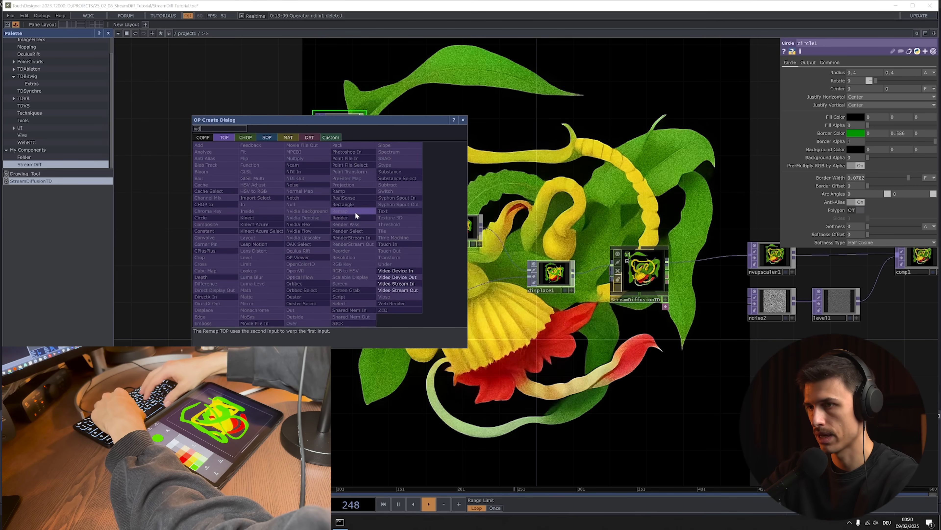
{"action": "left_click", "coordinate": [407, 271]}
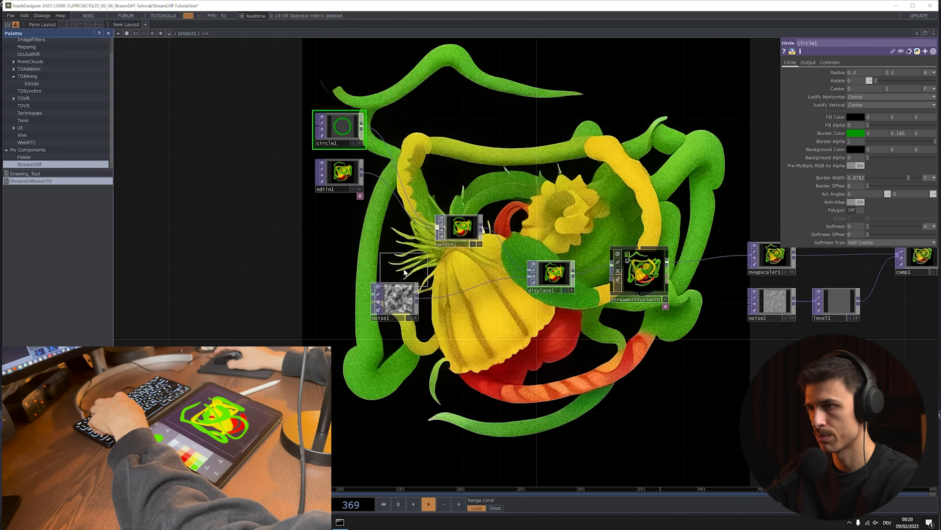
{"action": "left_click", "coordinate": [343, 233]}
Wire videodevin1 into switch1 as the third input and set its device to Logi C270 HD WebCam.
{"action": "left_click_drag", "start_coordinate": [366, 227], "coordinate": [437, 227]}
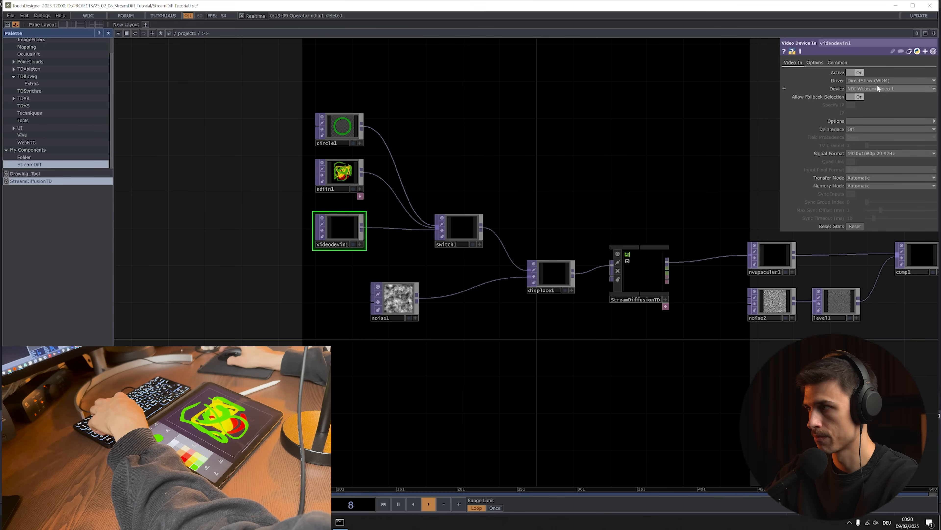
{"action": "left_click", "coordinate": [868, 88]}
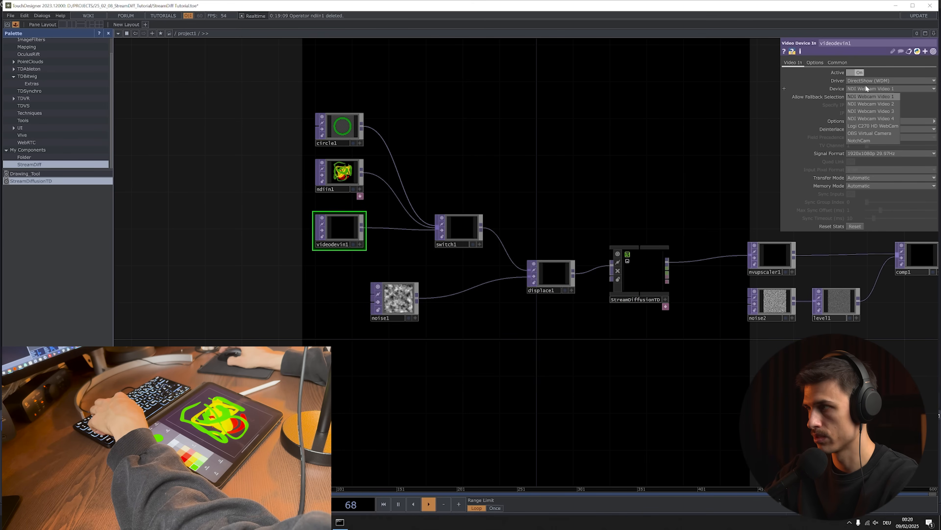
{"action": "left_click", "coordinate": [870, 125]}
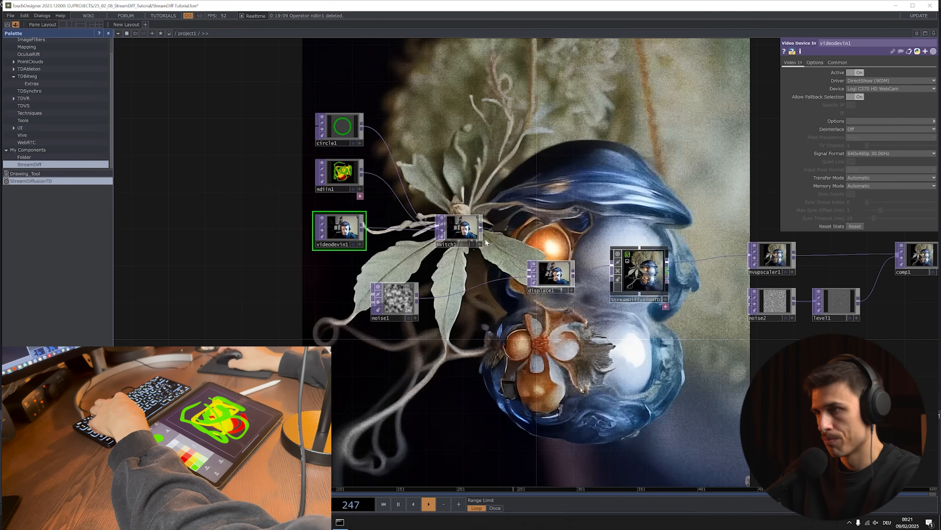
{"action": "right_click_drag", "start_coordinate": [298, 197], "coordinate": [362, 215]}
{"action": "left_click_drag", "start_coordinate": [363, 217], "coordinate": [317, 226]}
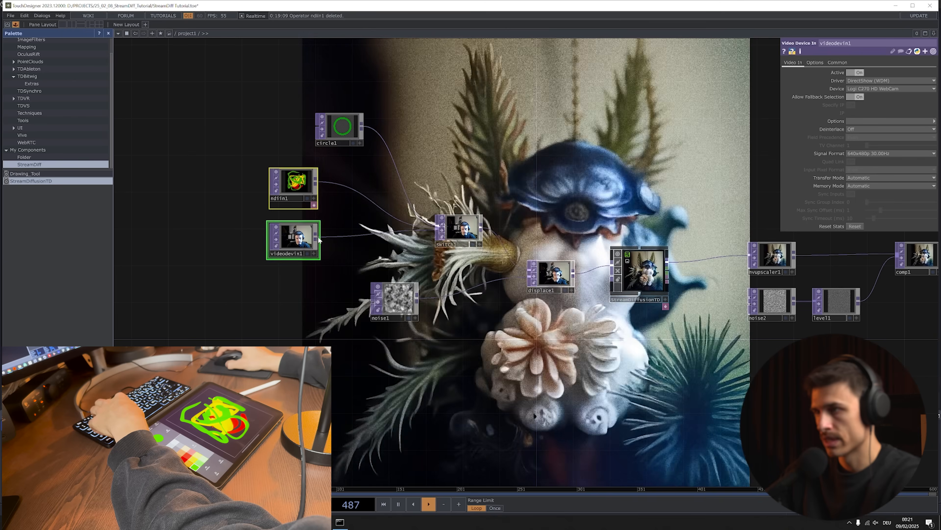
{"action": "left_click_drag", "start_coordinate": [318, 173], "coordinate": [364, 164]}
{"action": "left_click", "coordinate": [504, 177]}
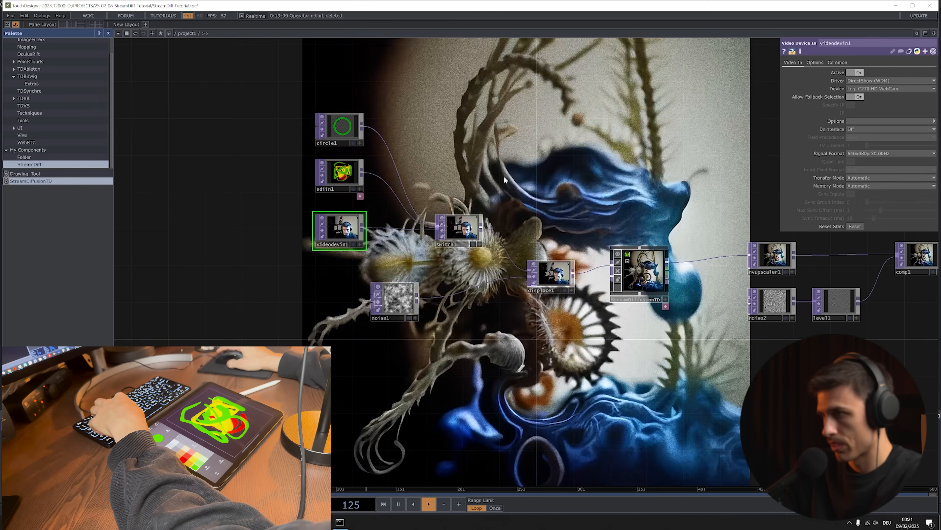
Raise StreamDiffusionTD's denoise step to 28 for the webcam image.
{"action": "left_click", "coordinate": [641, 272]}
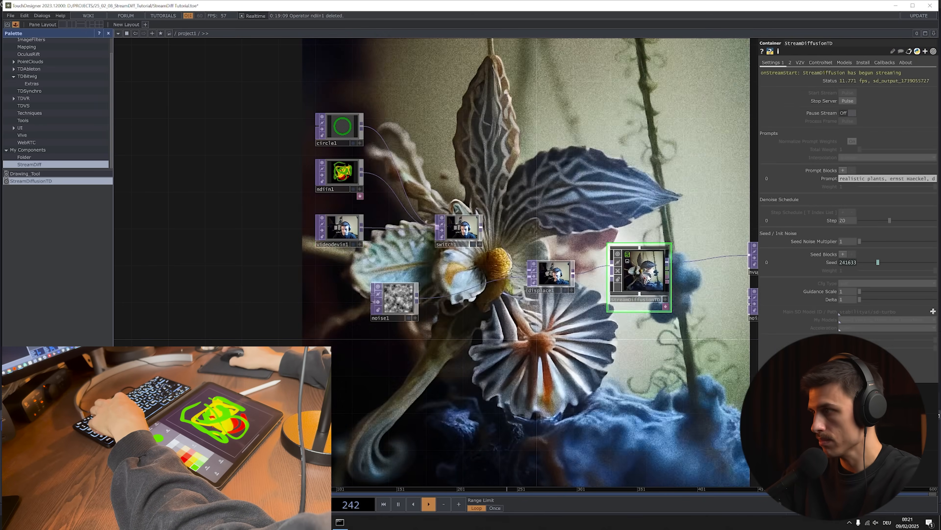
{"action": "mouse_move", "coordinate": [897, 222]}
{"action": "left_mouse_down"}
{"action": "mouse_move", "coordinate": [935, 224]}
{"action": "mouse_move", "coordinate": [903, 229]}
{"action": "left_mouse_up"}
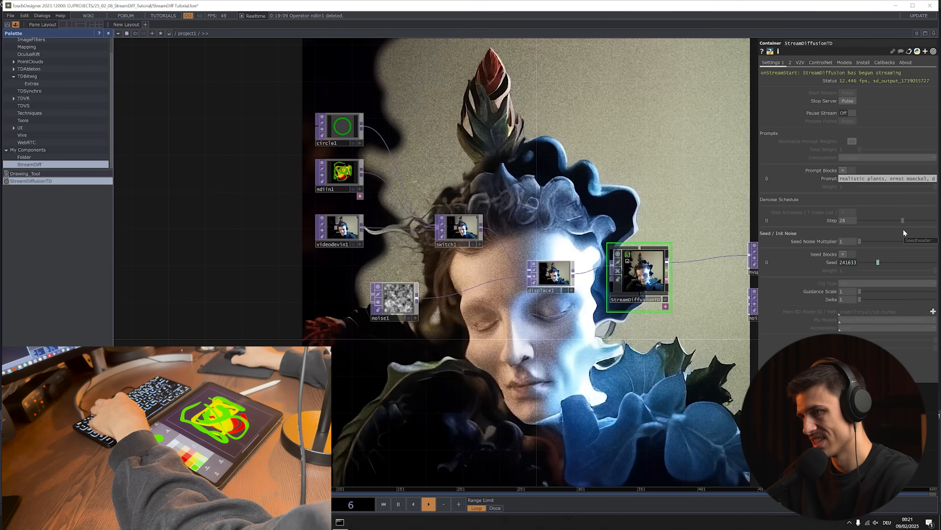
Lower StreamDiffusionTD's denoise step to 20 for the webcam image and inspect the displaced webcam input.
{"action": "left_click_drag", "start_coordinate": [903, 229], "coordinate": [890, 232]}
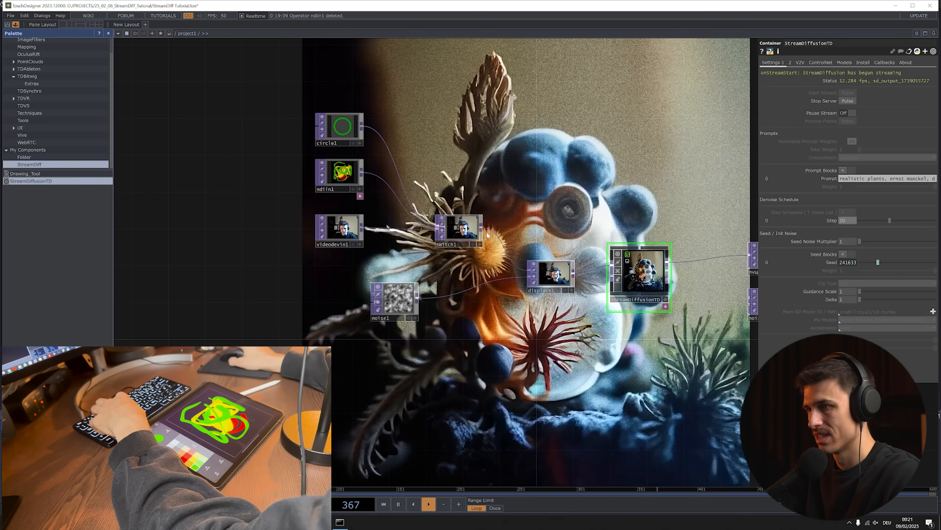
{"action": "left_click", "coordinate": [339, 172]}
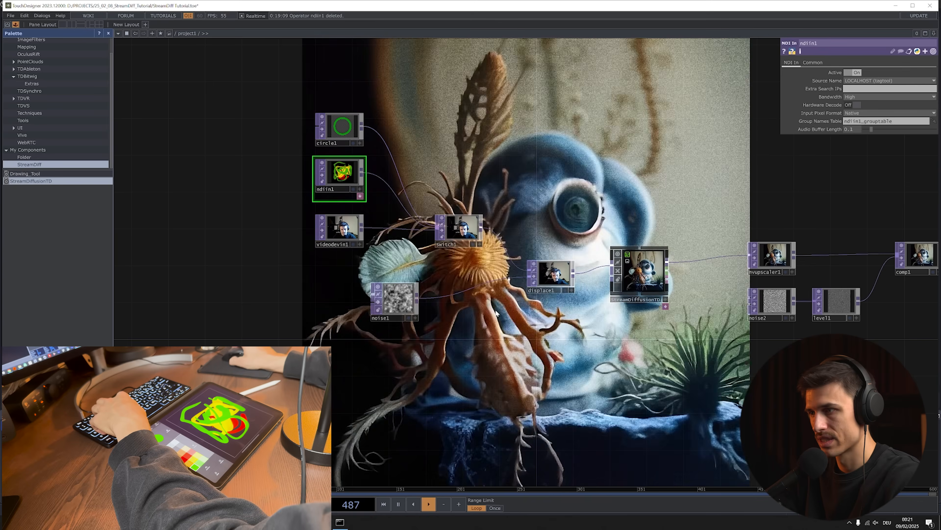
{"action": "scroll", "coordinate": [576, 282], "scroll_direction": "up", "scroll_amount": 3}
{"action": "scroll", "coordinate": [576, 282], "scroll_direction": "up", "scroll_amount": 5}
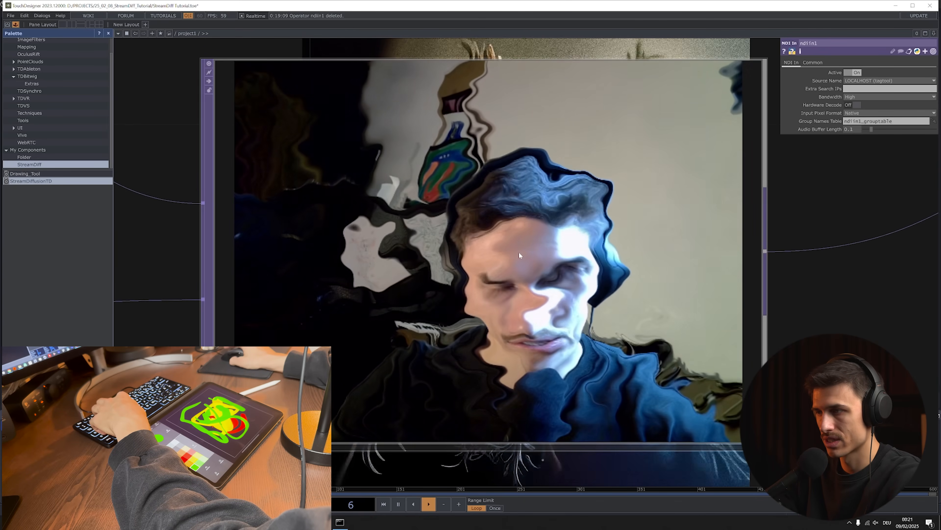
{"action": "scroll", "coordinate": [521, 324], "scroll_direction": "down", "scroll_amount": 2}
{"action": "key", "text": "h"}
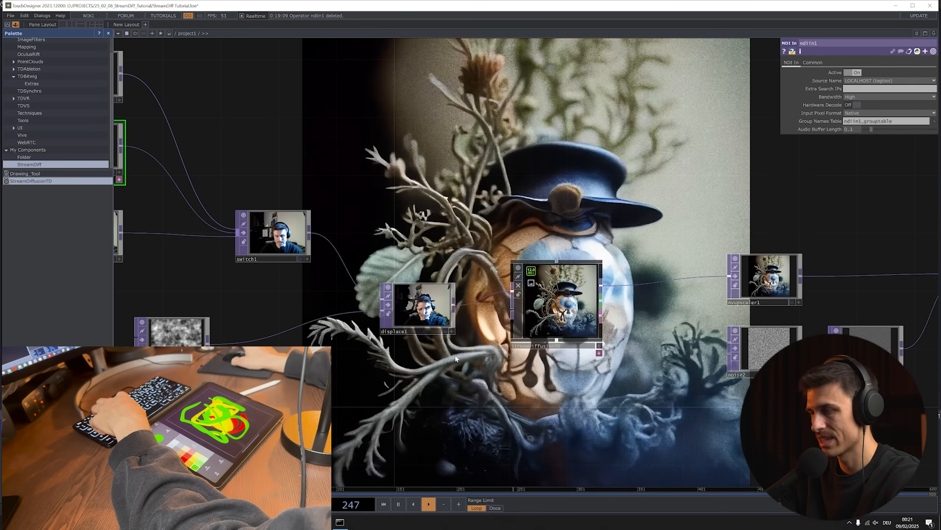
Replace videodevin1 with the Drawing_Tool component, placed below ndiin1 and wired into switch1 as the third input.
{"action": "left_click_drag", "start_coordinate": [376, 386], "coordinate": [452, 397]}
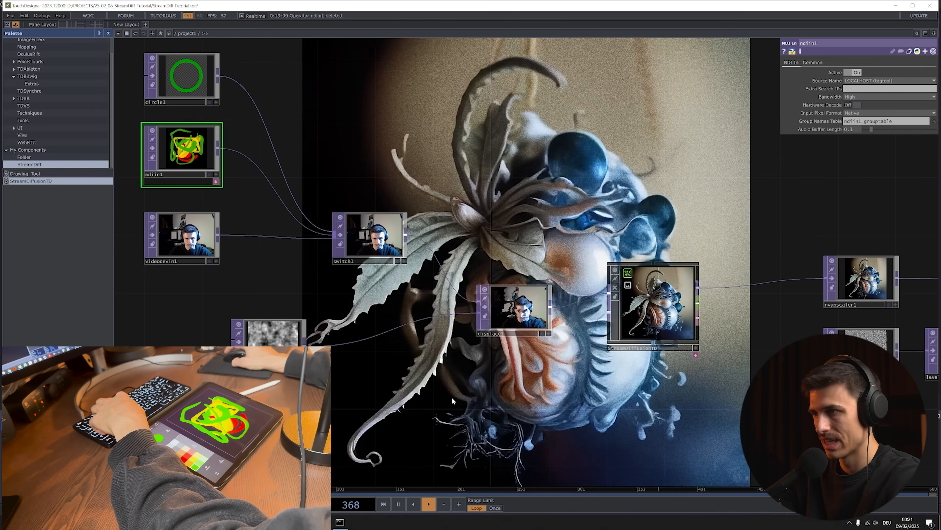
{"action": "left_click_drag", "start_coordinate": [562, 406], "coordinate": [726, 433]}
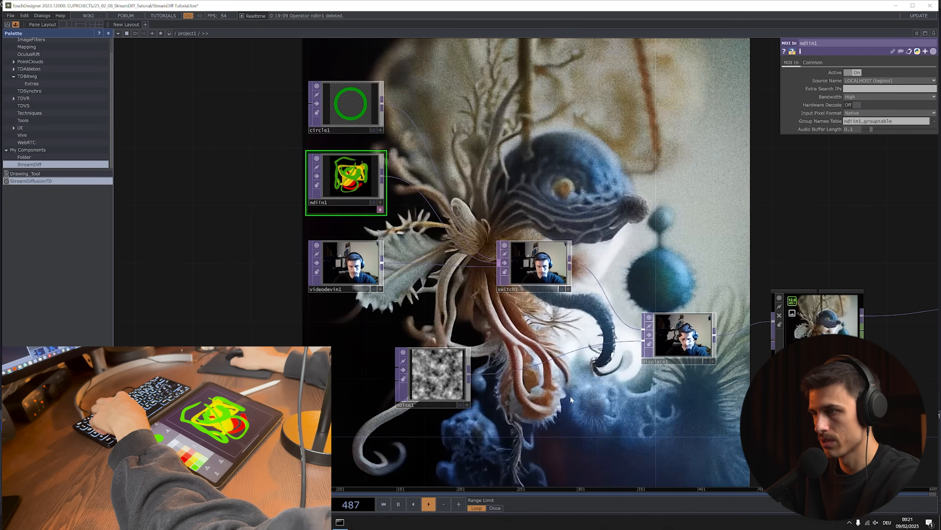
{"action": "left_click_drag", "start_coordinate": [528, 240], "coordinate": [557, 197]}
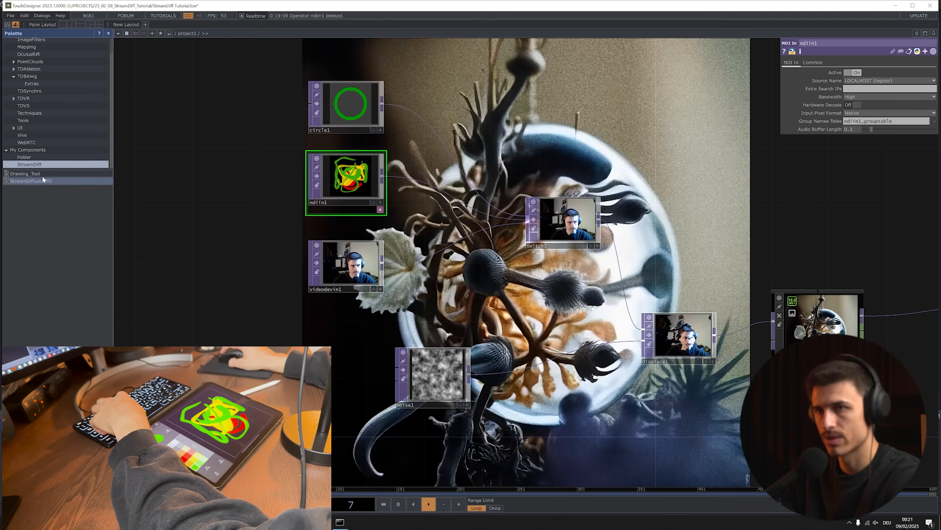
{"action": "left_click_drag", "start_coordinate": [26, 174], "coordinate": [229, 262]}
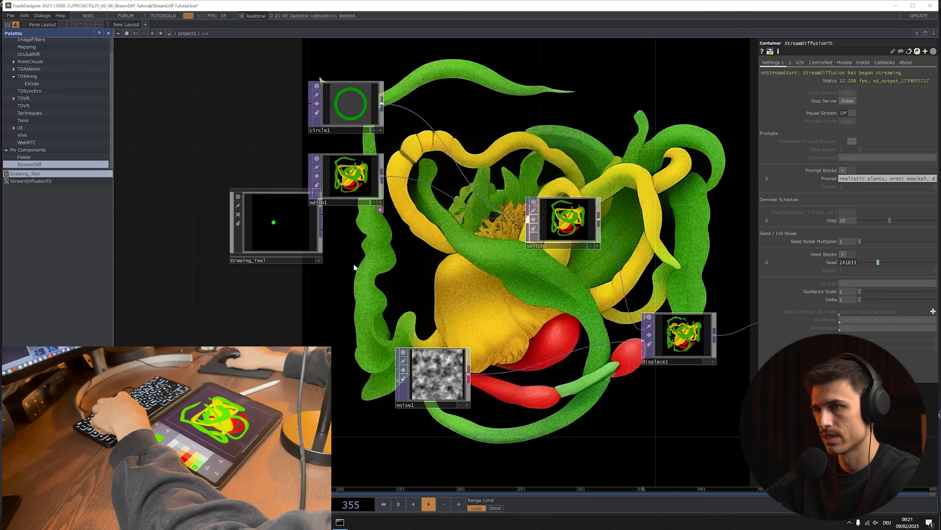
{"action": "left_click_drag", "start_coordinate": [275, 235], "coordinate": [357, 279]}
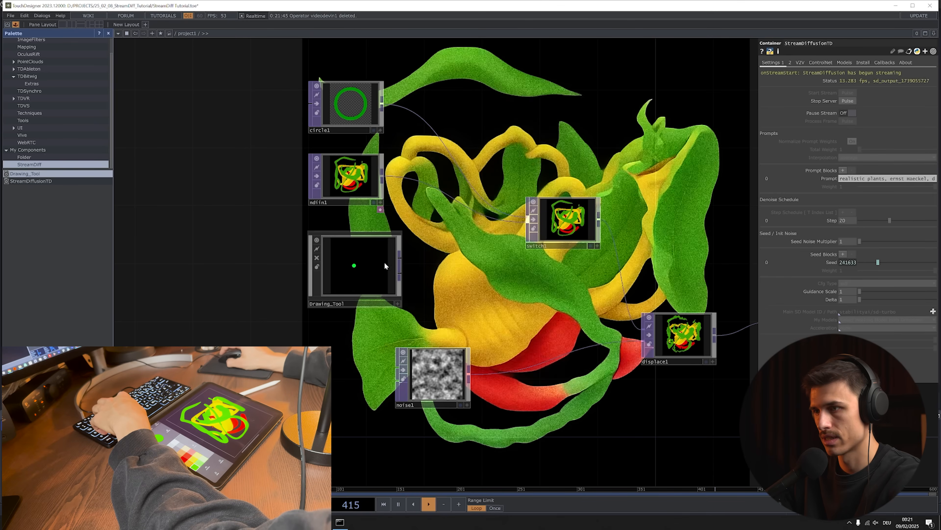
{"action": "left_click", "coordinate": [542, 244]}
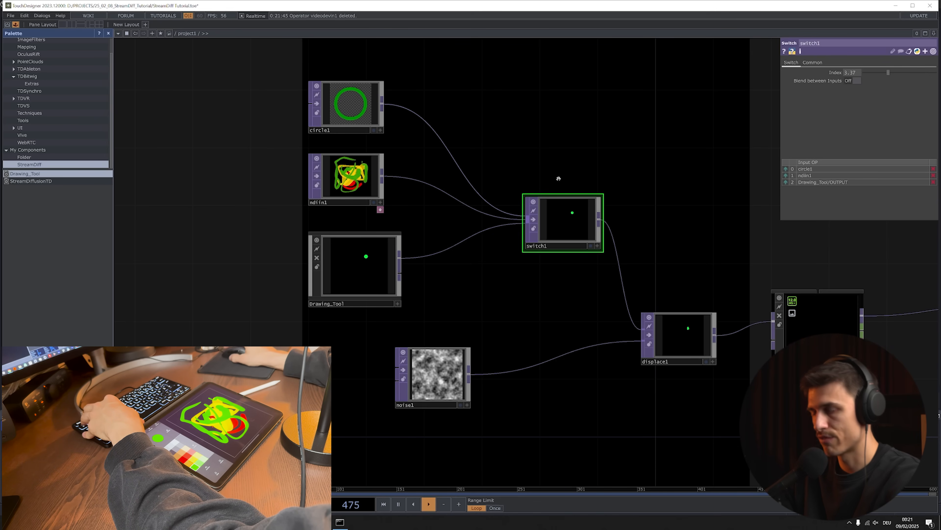
Paint green, red and pale yellow strokes with Drawing_Tool and raise its circle size to 0.0884.
{"action": "left_click_drag", "start_coordinate": [509, 107], "coordinate": [378, 147]}
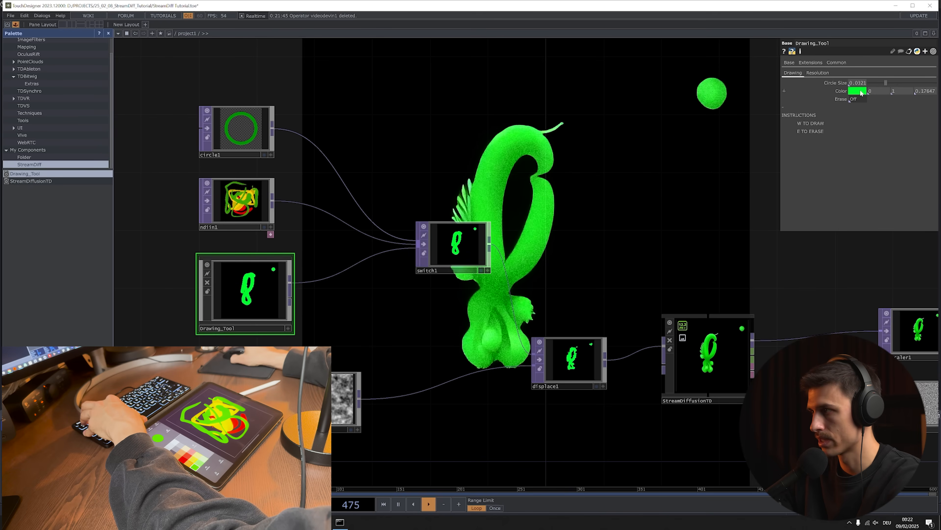
{"action": "mouse_move", "coordinate": [517, 152]}
{"action": "left_mouse_down"}
{"action": "mouse_move", "coordinate": [586, 270]}
{"action": "mouse_move", "coordinate": [558, 177]}
{"action": "left_mouse_up"}
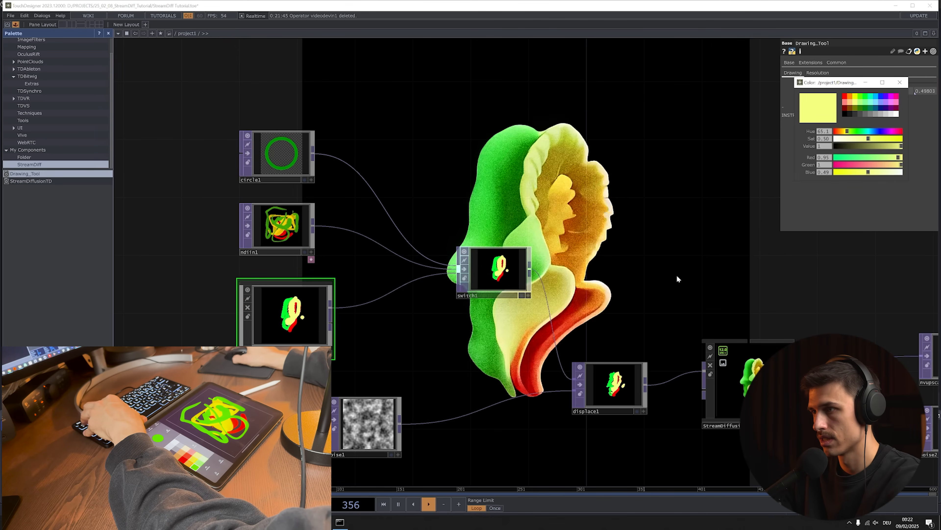
{"action": "scroll", "coordinate": [613, 238], "scroll_direction": "down", "scroll_amount": 3}
{"action": "left_click_drag", "start_coordinate": [613, 238], "coordinate": [467, 240]}
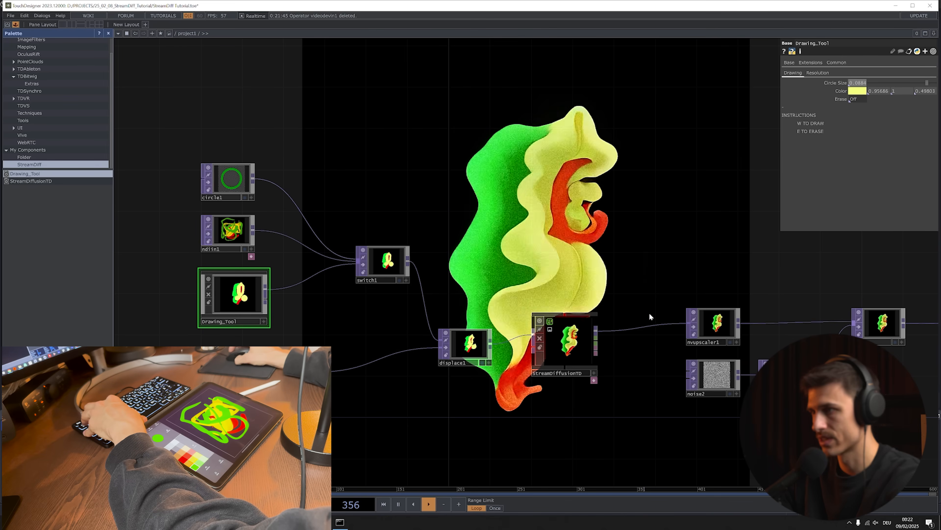
Try Drawing_Tool's NO_CURSOR output as switch1's input, and reconnect the output that includes the cursor.
{"action": "scroll", "coordinate": [237, 304], "scroll_direction": "up", "scroll_amount": 5}
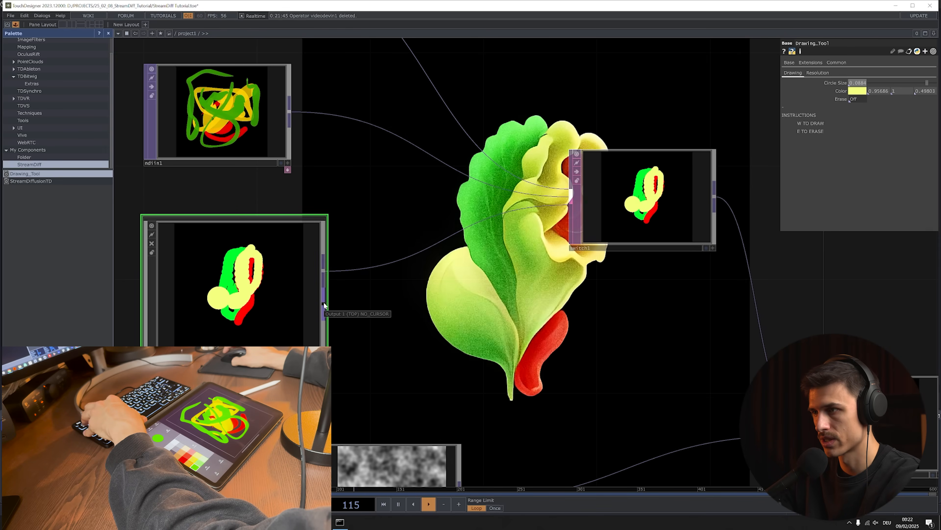
{"action": "left_click_drag", "start_coordinate": [325, 311], "coordinate": [369, 270]}
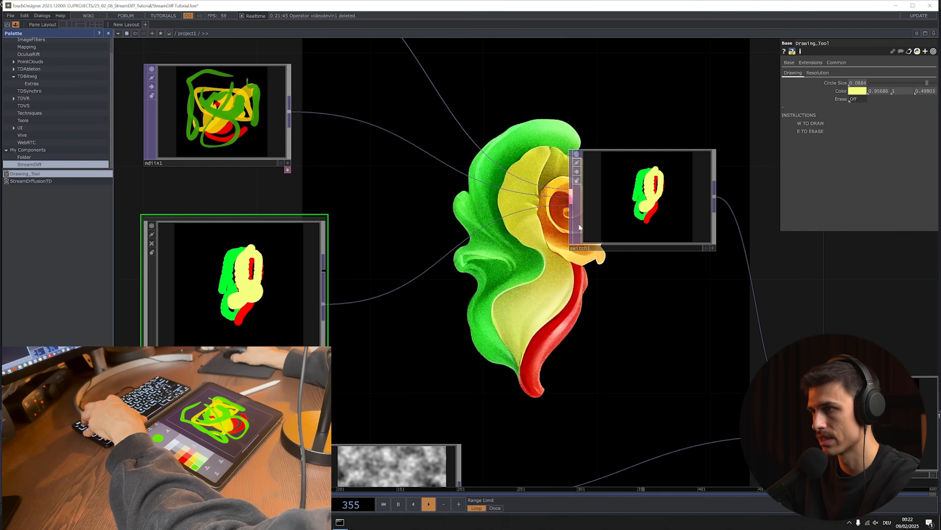
{"action": "scroll", "coordinate": [290, 291], "scroll_direction": "up", "scroll_amount": 5}
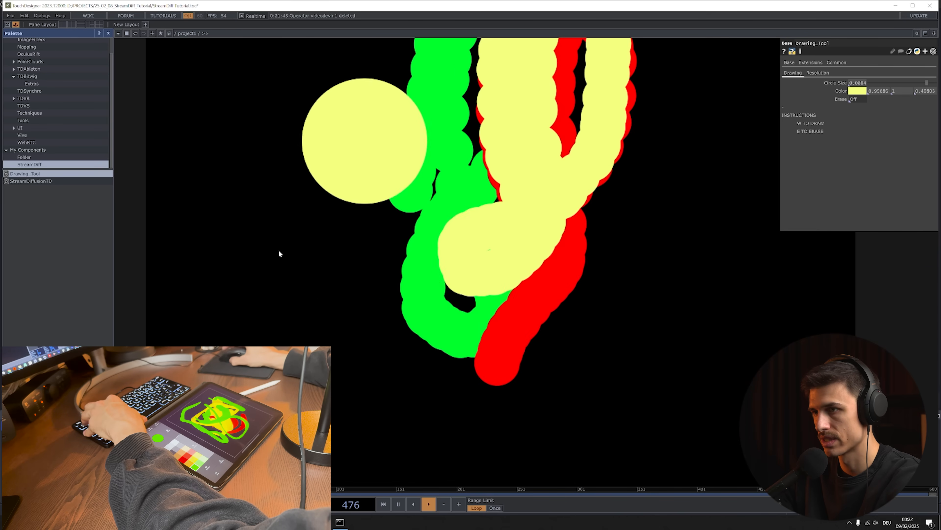
{"action": "scroll", "coordinate": [347, 284], "scroll_direction": "down", "scroll_amount": 8}
{"action": "left_click_drag", "start_coordinate": [439, 271], "coordinate": [422, 270]}
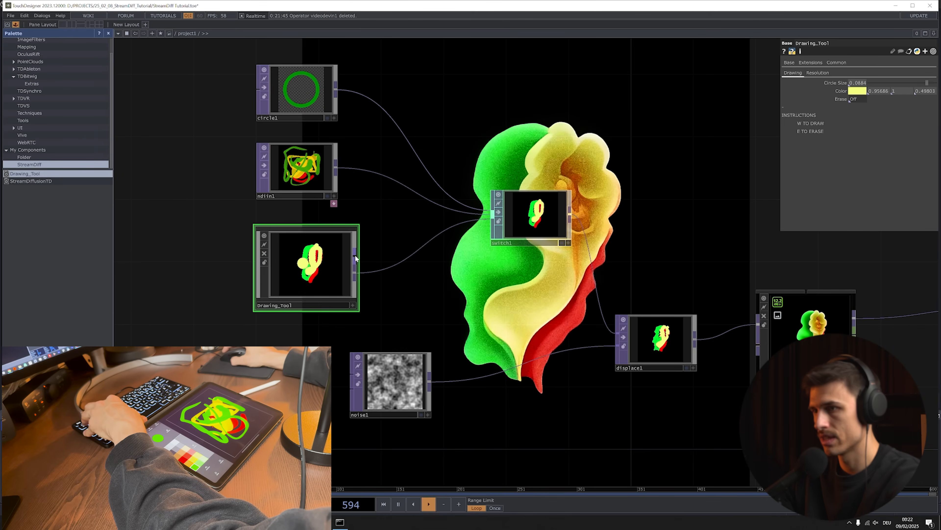
{"action": "scroll", "coordinate": [302, 265], "scroll_direction": "up", "scroll_amount": 5}
{"action": "scroll", "coordinate": [292, 269], "scroll_direction": "down", "scroll_amount": 4}
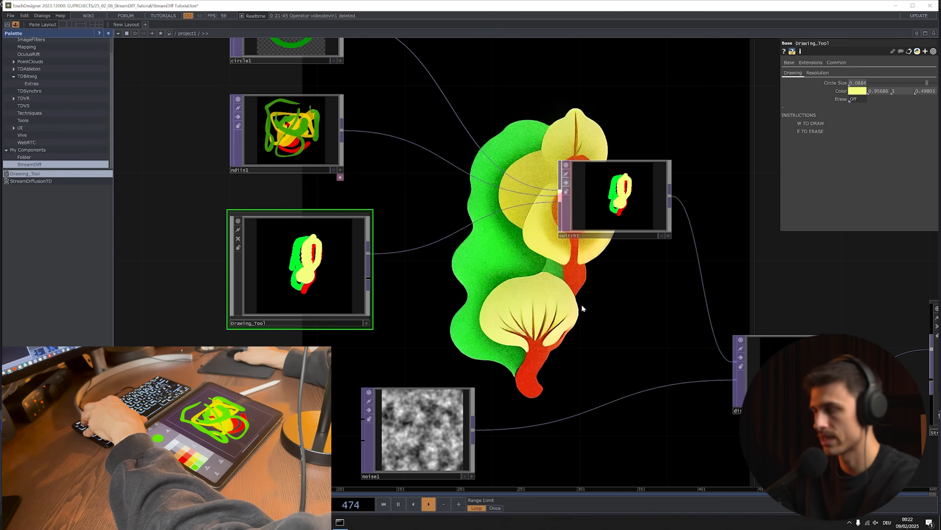
Examine the color, cursor and drawing networks inside Drawing_Tool and return to the project network.
{"action": "key", "text": "w"}
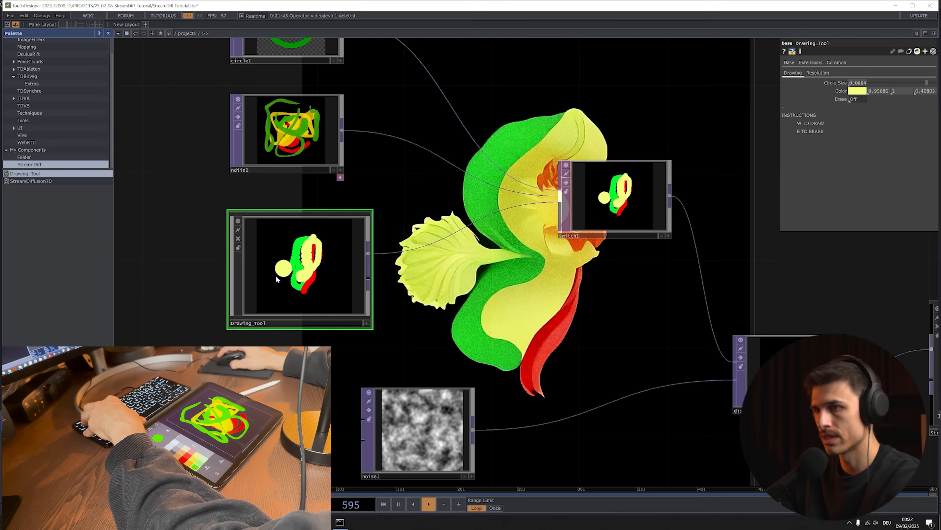
{"action": "scroll", "coordinate": [364, 279], "scroll_direction": "down", "scroll_amount": 1}
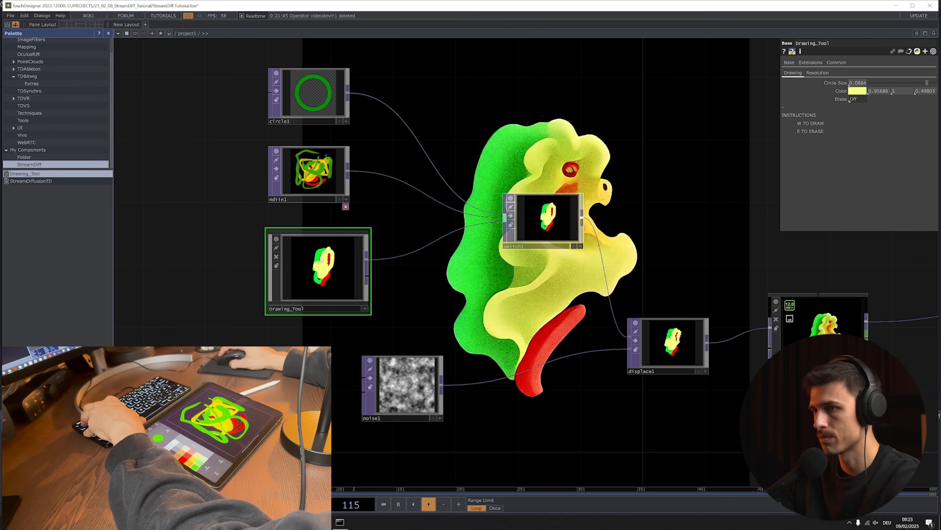
{"action": "scroll", "coordinate": [367, 279], "scroll_direction": "up", "scroll_amount": 3}
{"action": "scroll", "coordinate": [395, 244], "scroll_direction": "up", "scroll_amount": 2}
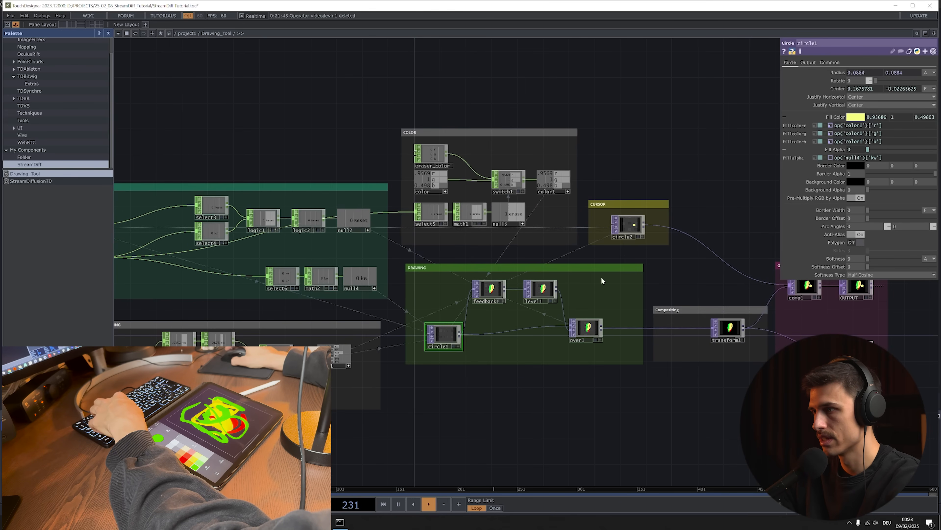
{"action": "scroll", "coordinate": [602, 281], "scroll_direction": "down", "scroll_amount": 5}
{"action": "scroll", "coordinate": [531, 271], "scroll_direction": "up", "scroll_amount": 5}
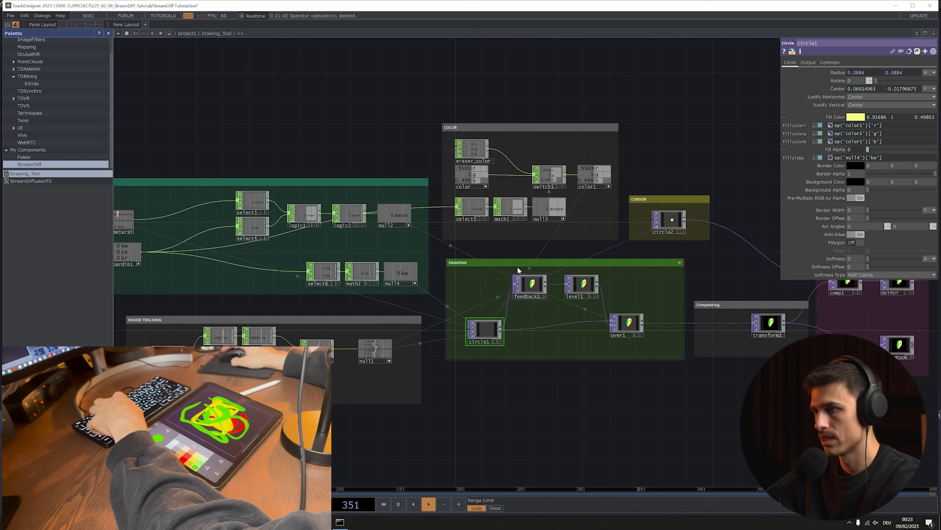
{"action": "scroll", "coordinate": [560, 274], "scroll_direction": "down", "scroll_amount": 10}
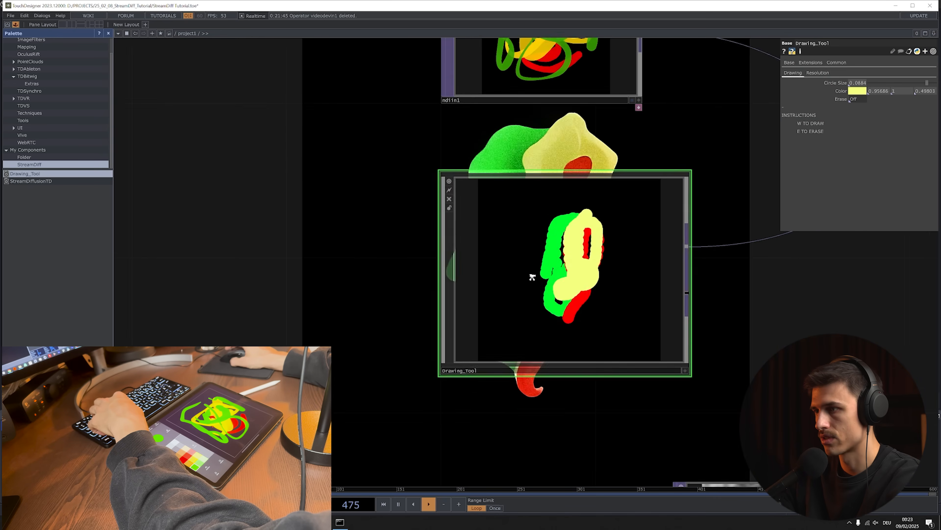
{"action": "scroll", "coordinate": [460, 295], "scroll_direction": "down", "scroll_amount": 3}
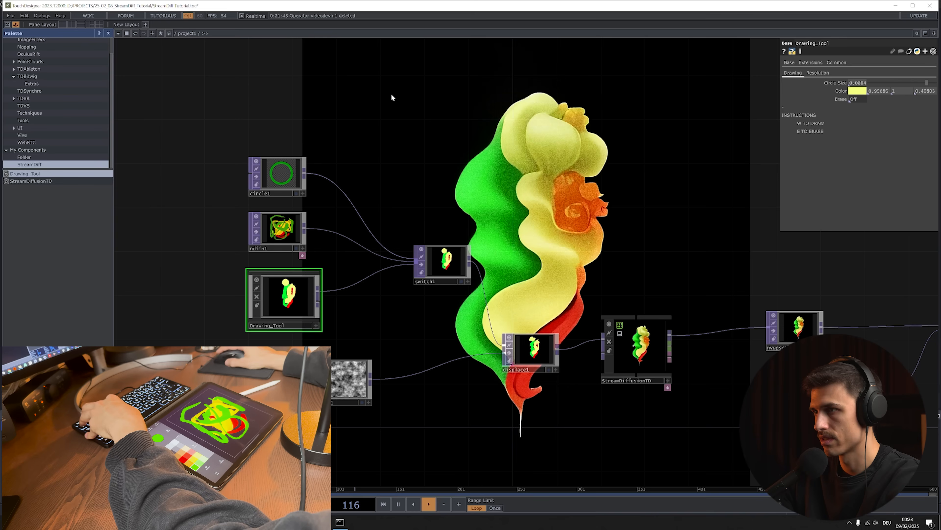
{"action": "left_click_drag", "start_coordinate": [334, 118], "coordinate": [321, 138]}
{"action": "key", "text": "w"}
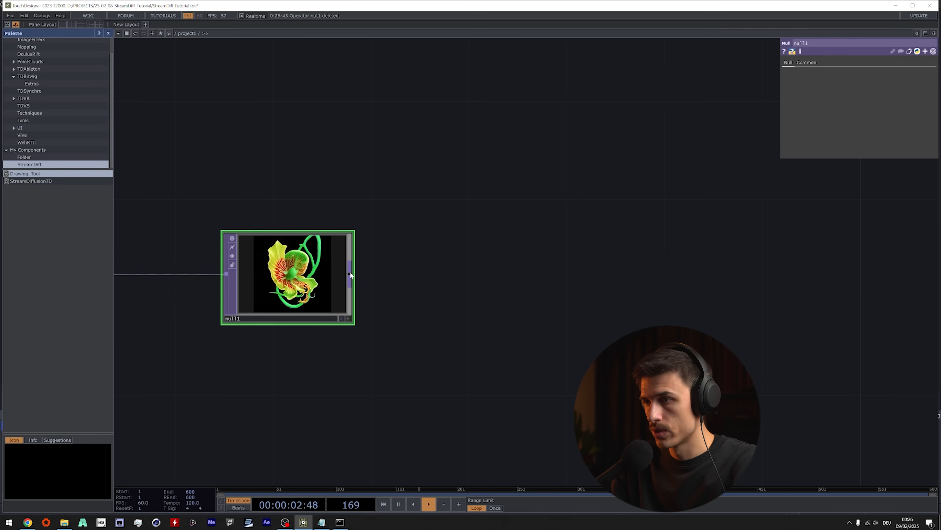
Add a Fit TOP connected to the output of null1.
{"action": "scroll", "coordinate": [270, 273], "scroll_direction": "up", "scroll_amount": 5}
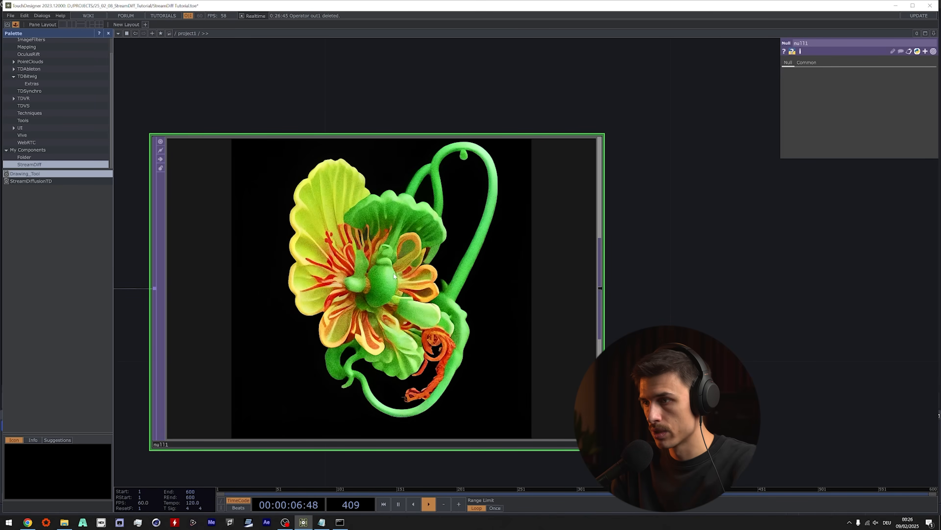
{"action": "scroll", "coordinate": [373, 316], "scroll_direction": "down", "scroll_amount": 3}
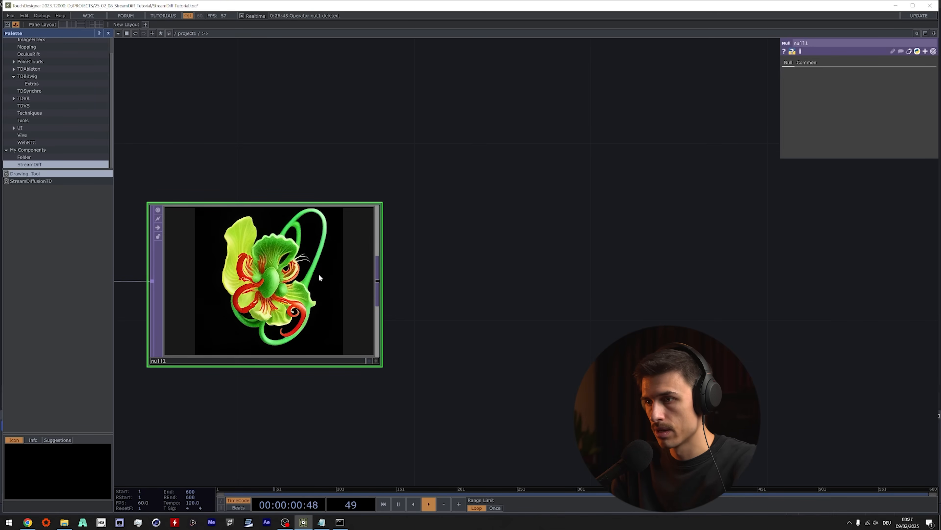
{"action": "mouse_move", "coordinate": [437, 316]}
{"action": "left_mouse_down"}
{"action": "mouse_move", "coordinate": [398, 325]}
{"action": "mouse_move", "coordinate": [431, 308]}
{"action": "left_mouse_up"}
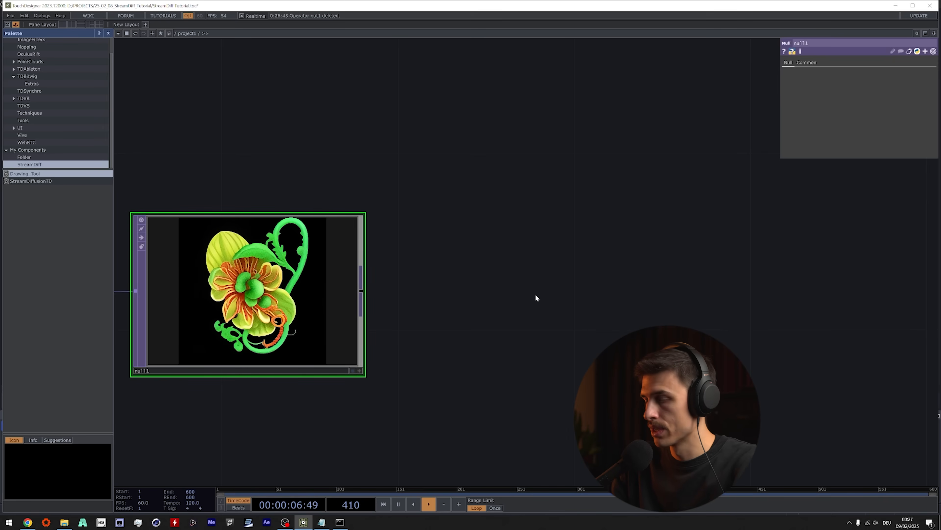
{"action": "left_click_drag", "start_coordinate": [511, 296], "coordinate": [479, 287]}
{"action": "scroll", "coordinate": [450, 288], "scroll_direction": "down", "scroll_amount": 1}
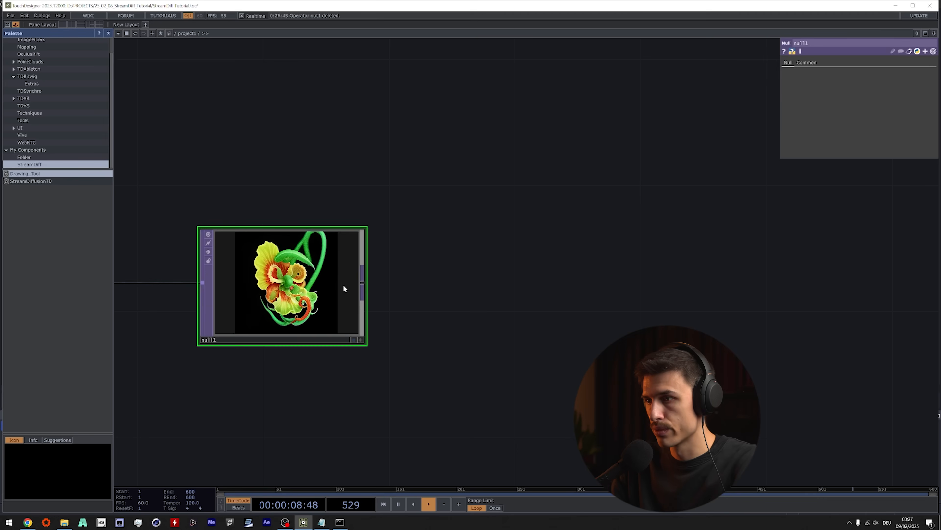
{"action": "left_click", "coordinate": [363, 283]}
{"action": "left_click", "coordinate": [525, 283]}
{"action": "type", "text": "fit"}
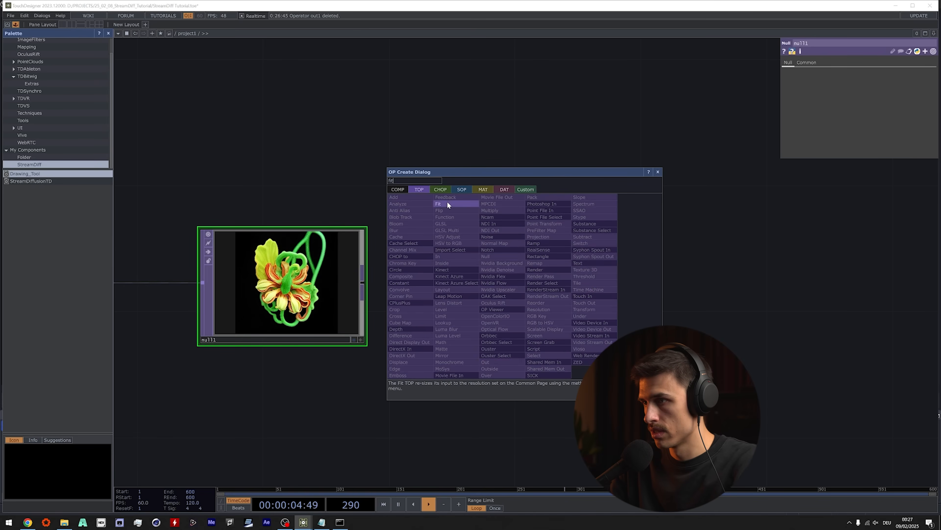
{"action": "left_click", "coordinate": [438, 203]}
{"action": "left_click", "coordinate": [565, 286]}
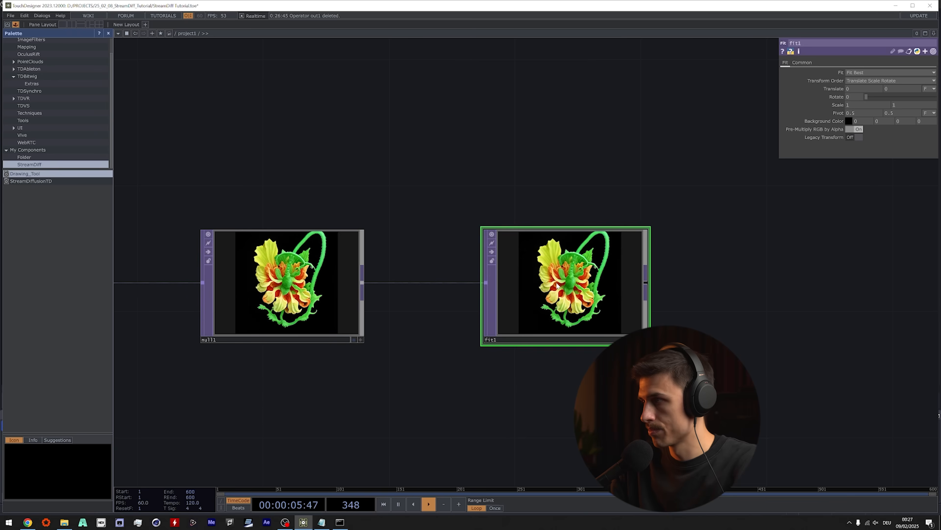
Set fit1's output resolution to 1920 by 1080 and bring up its list of preset resolutions.
{"action": "left_click", "coordinate": [803, 63]}
{"action": "type", "text": "1920"}
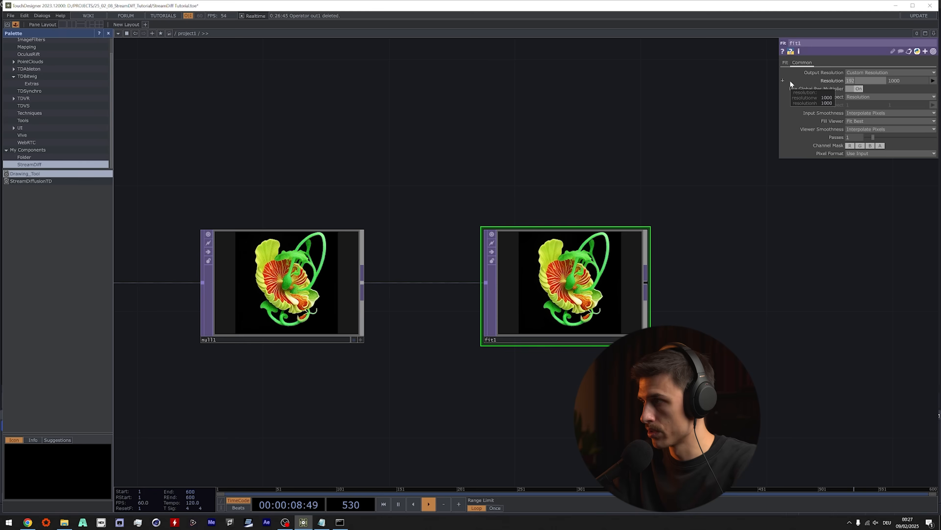
{"action": "key", "text": "Tab"}
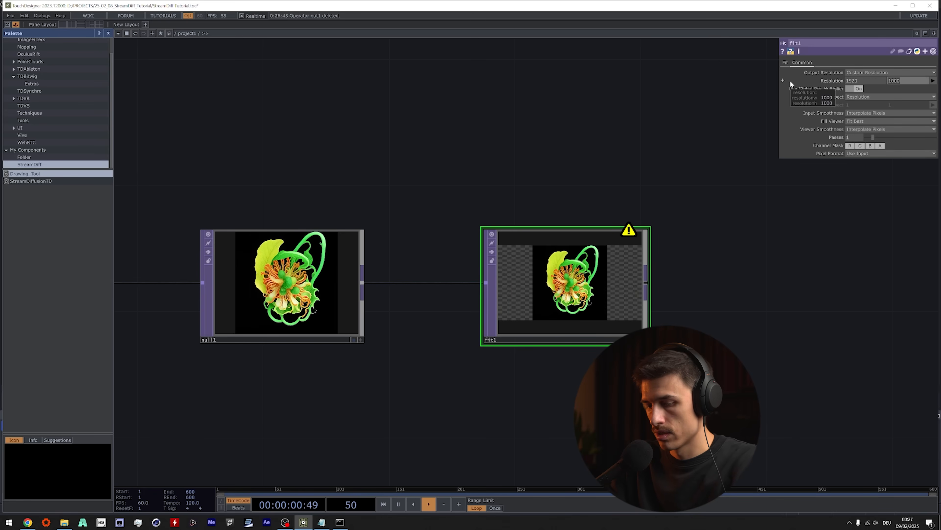
{"action": "type", "text": "1080"}
{"action": "key", "text": "Return"}
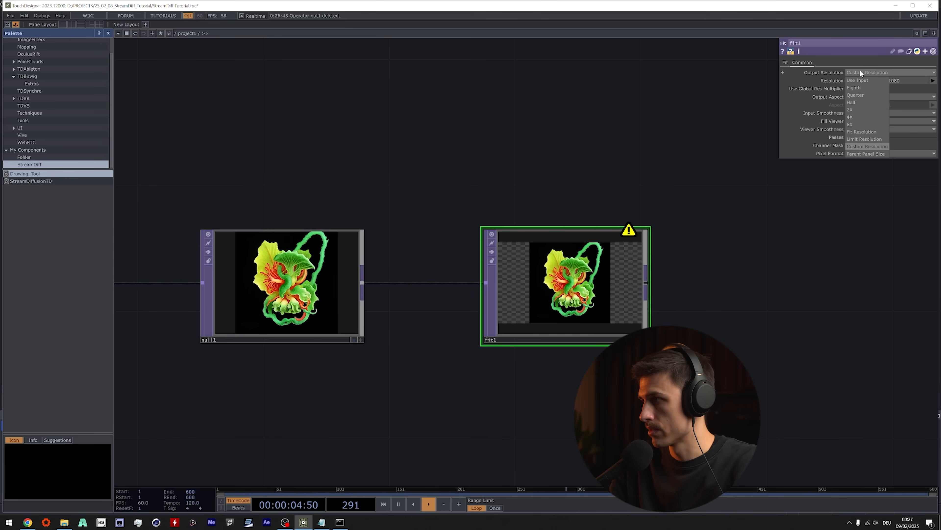
{"action": "left_click", "coordinate": [932, 81]}
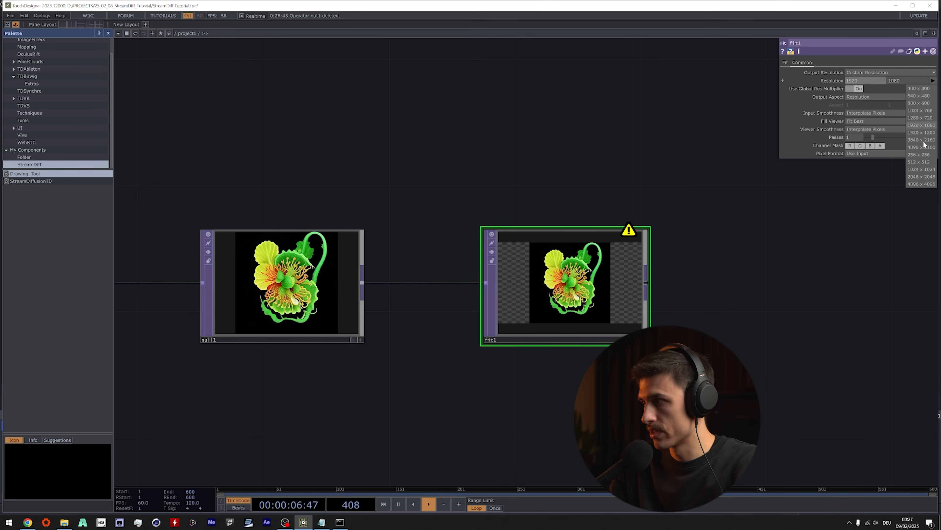
Apply the 1920 x 1080 preset to fit1 and read the warning on the operator.
{"action": "left_click", "coordinate": [921, 125]}
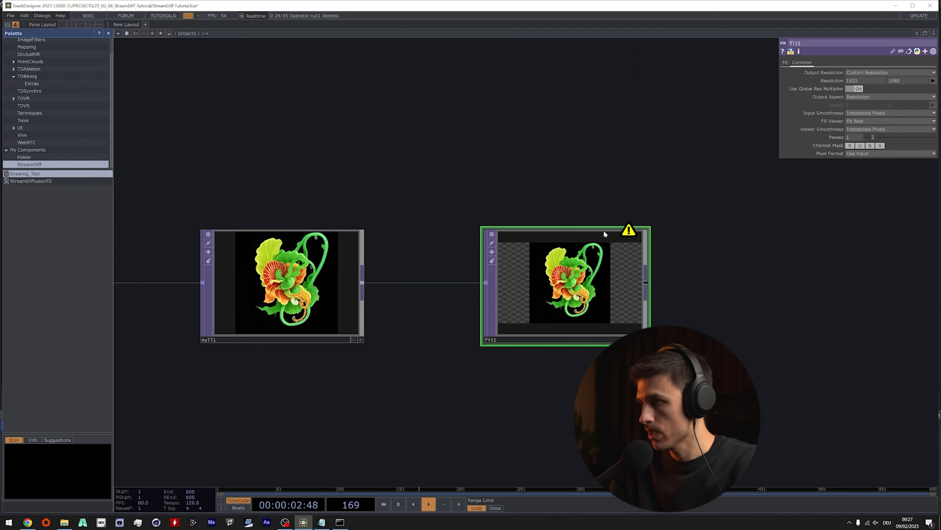
{"action": "mouse_move", "coordinate": [628, 232]}
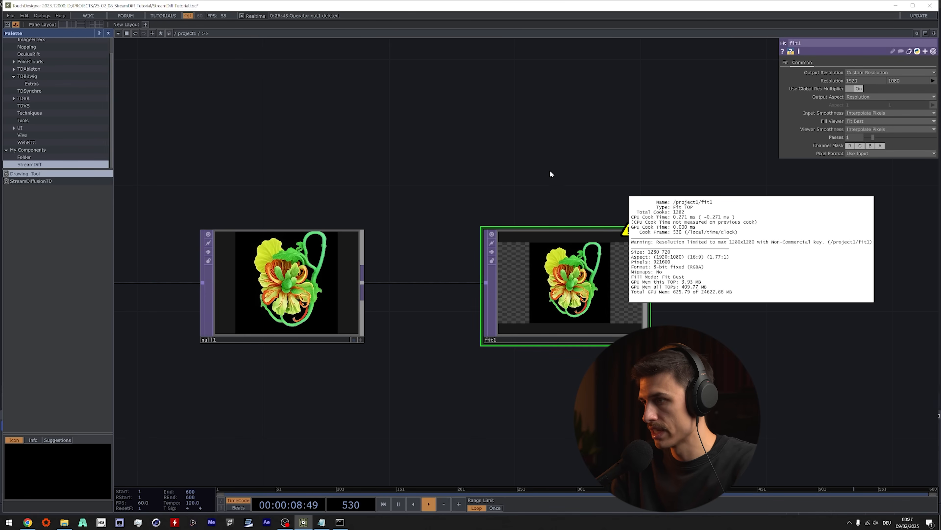
{"action": "scroll", "coordinate": [611, 296], "scroll_direction": "up", "scroll_amount": 4}
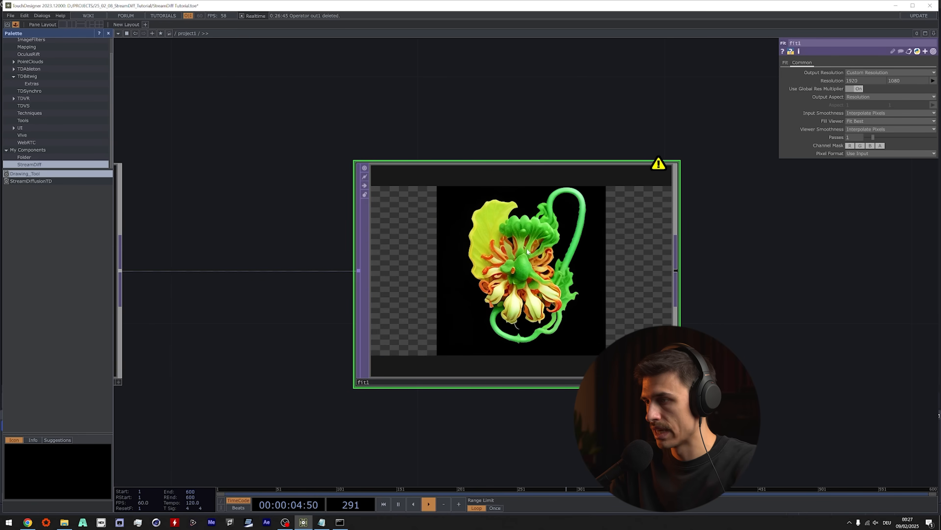
{"action": "scroll", "coordinate": [546, 225], "scroll_direction": "down", "scroll_amount": 2}
{"action": "scroll", "coordinate": [508, 248], "scroll_direction": "up", "scroll_amount": 4}
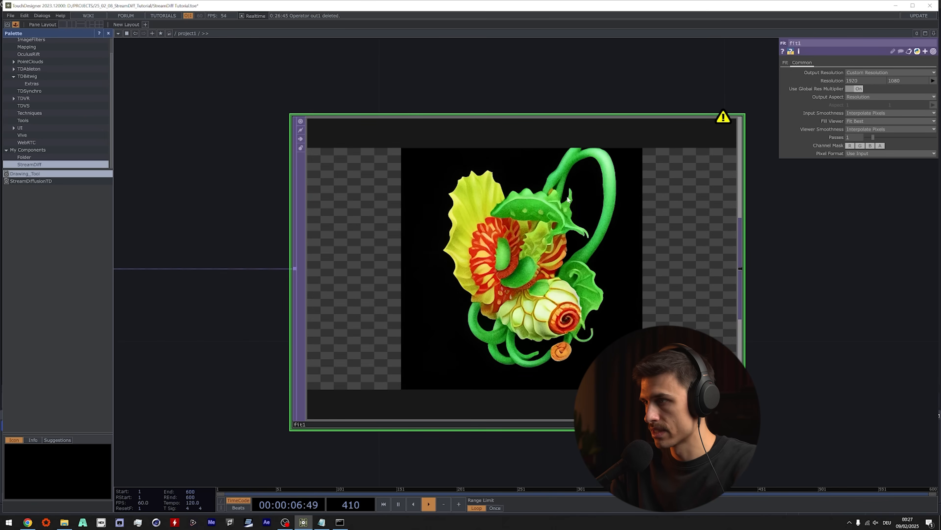
{"action": "scroll", "coordinate": [515, 180], "scroll_direction": "down", "scroll_amount": 1}
{"action": "scroll", "coordinate": [512, 185], "scroll_direction": "down", "scroll_amount": 1}
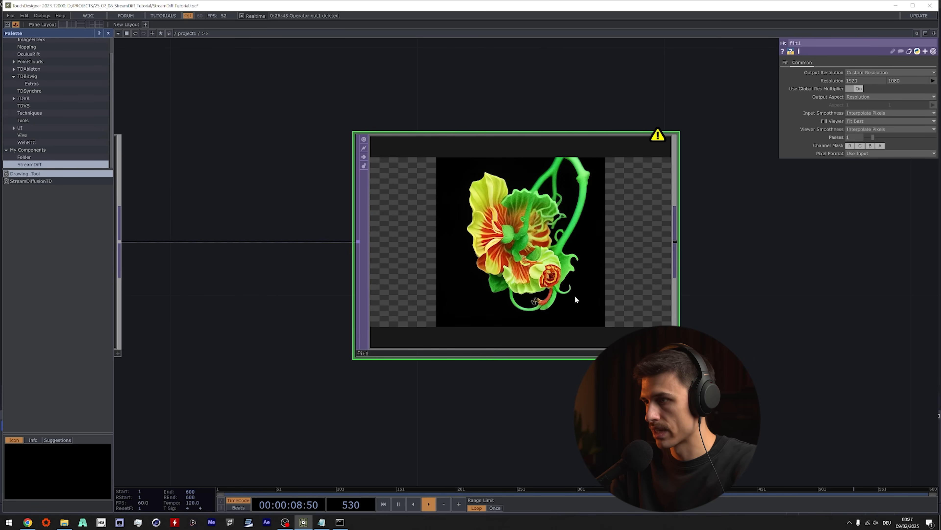
Set fit1's output resolution to the 1280 x 720 preset and inspect its image.
{"action": "left_click", "coordinate": [933, 80]}
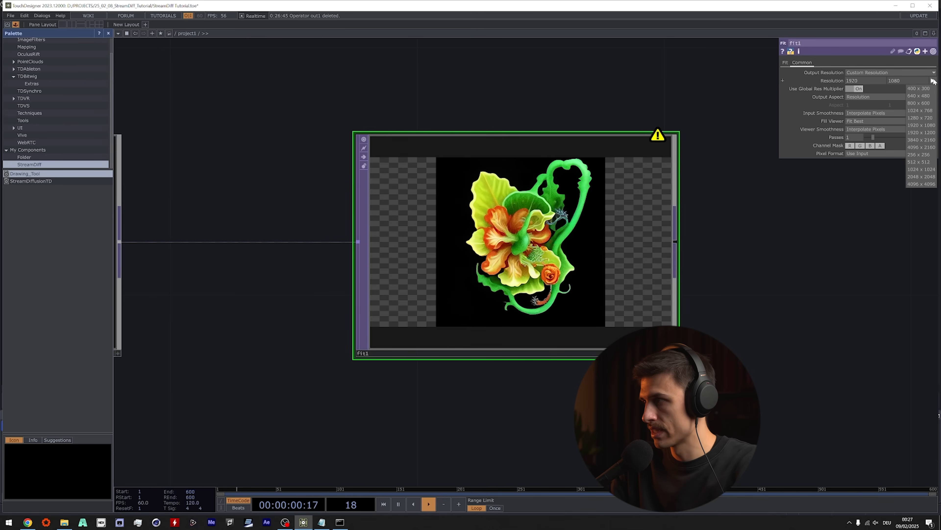
{"action": "left_click", "coordinate": [929, 117]}
{"action": "scroll", "coordinate": [512, 178], "scroll_direction": "down", "scroll_amount": 2}
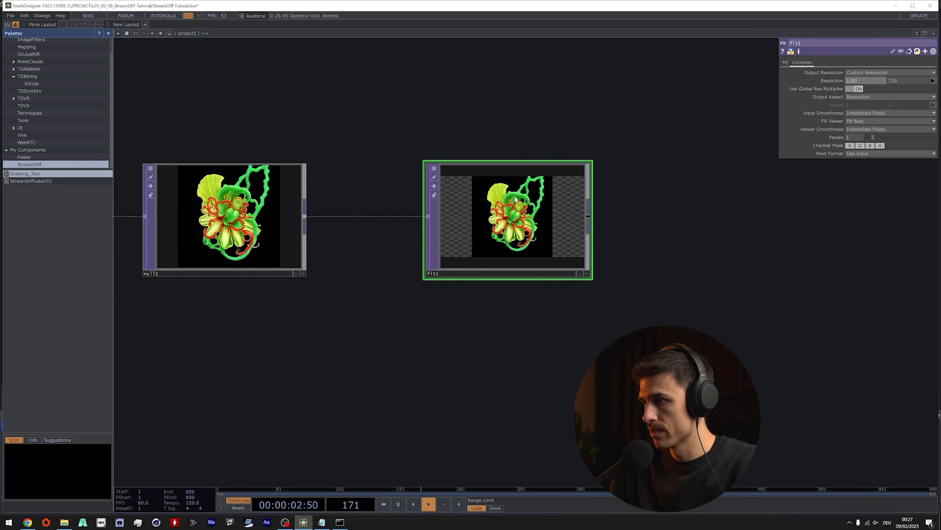
{"action": "scroll", "coordinate": [518, 168], "scroll_direction": "up", "scroll_amount": 3}
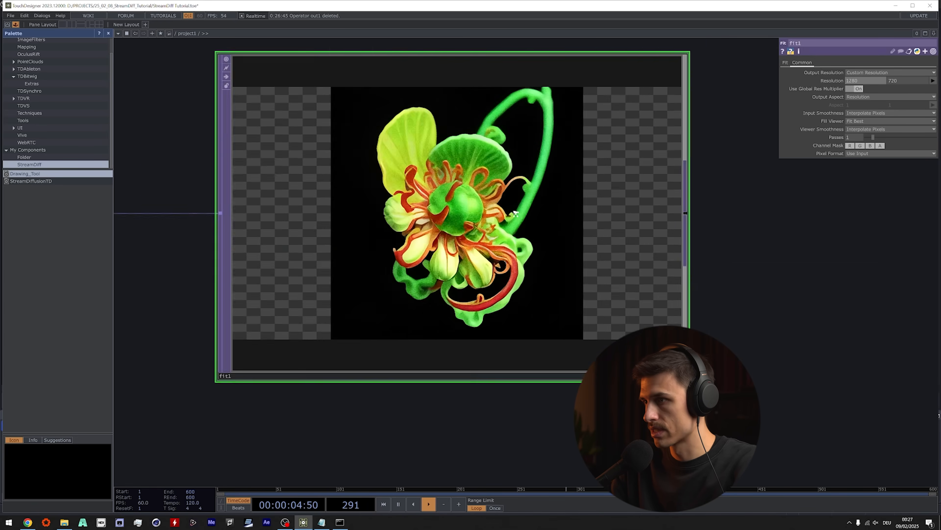
{"action": "scroll", "coordinate": [395, 191], "scroll_direction": "down", "scroll_amount": 3}
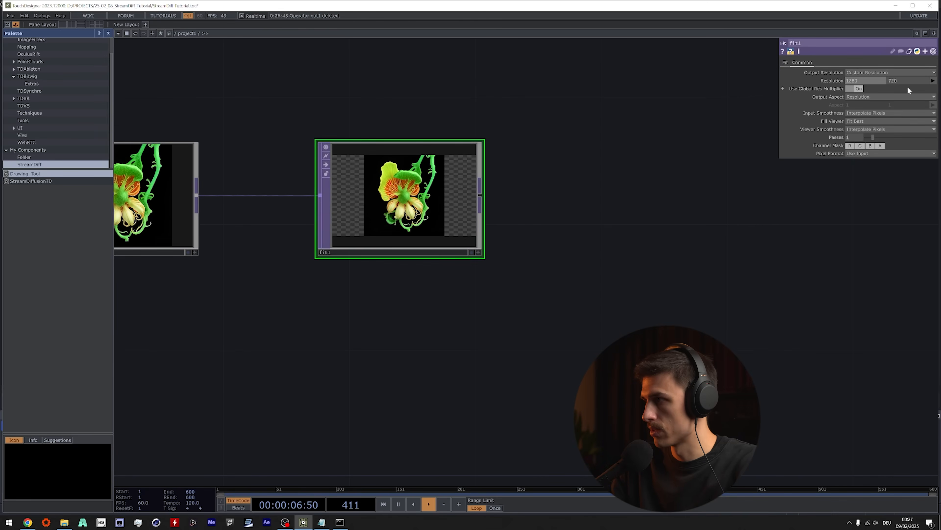
Add a Transform TOP connected to the output of fit1.
{"action": "left_click_drag", "start_coordinate": [481, 178], "coordinate": [442, 253]}
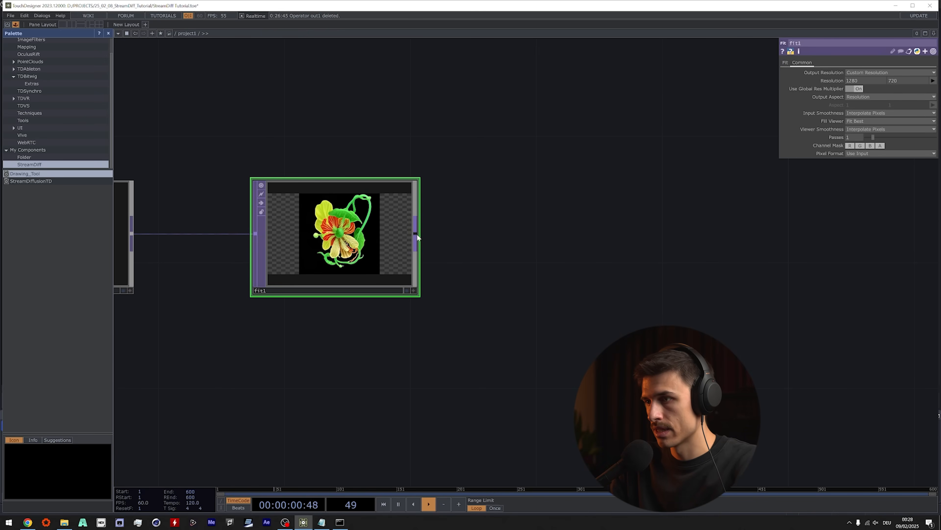
{"action": "scroll", "coordinate": [342, 230], "scroll_direction": "up", "scroll_amount": 3}
{"action": "scroll", "coordinate": [342, 231], "scroll_direction": "up", "scroll_amount": 1}
{"action": "left_click_drag", "start_coordinate": [569, 230], "coordinate": [698, 241]}
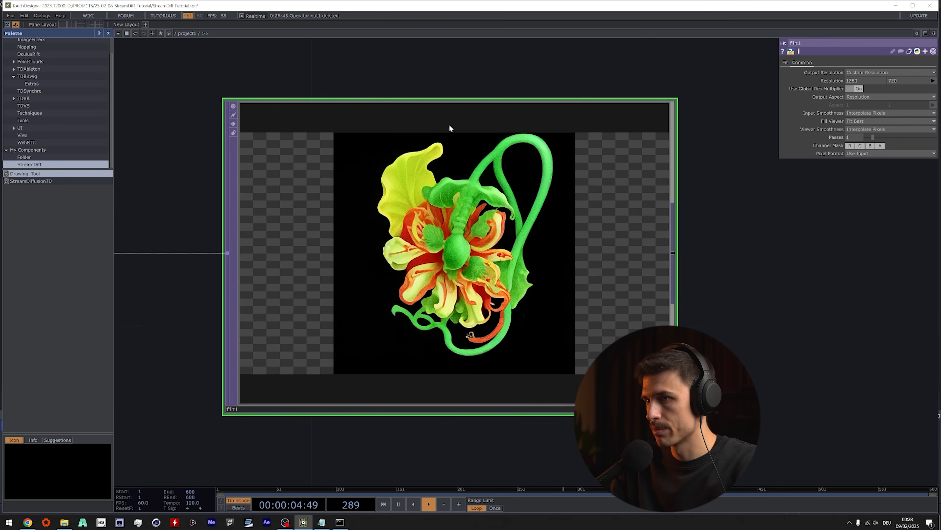
{"action": "left_click_drag", "start_coordinate": [768, 272], "coordinate": [511, 266]}
{"action": "scroll", "coordinate": [512, 266], "scroll_direction": "down", "scroll_amount": 3}
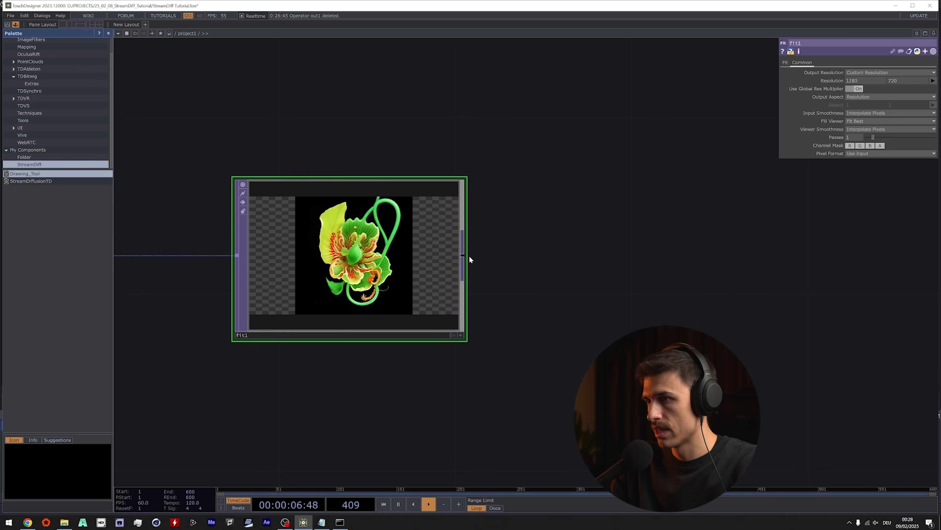
{"action": "left_click_drag", "start_coordinate": [463, 248], "coordinate": [553, 254]}
{"action": "type", "text": "trans"}
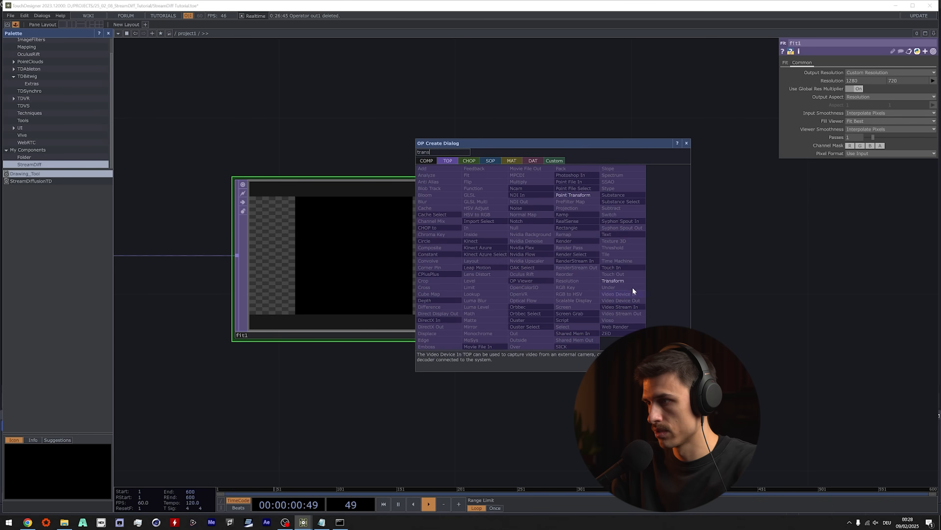
{"action": "left_click", "coordinate": [626, 281]}
{"action": "left_click", "coordinate": [657, 247]}
{"action": "left_click_drag", "start_coordinate": [657, 247], "coordinate": [704, 238]}
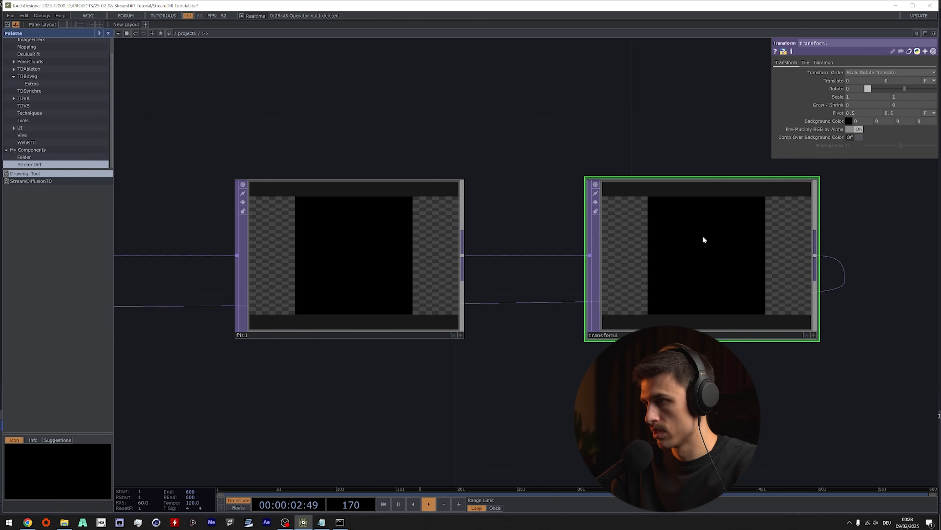
Disconnect the stray wire that loops from transform1's output back to the start of the network.
{"action": "scroll", "coordinate": [584, 300], "scroll_direction": "down", "scroll_amount": 4}
{"action": "scroll", "coordinate": [336, 302], "scroll_direction": "down", "scroll_amount": 3}
{"action": "scroll", "coordinate": [322, 301], "scroll_direction": "up", "scroll_amount": 5}
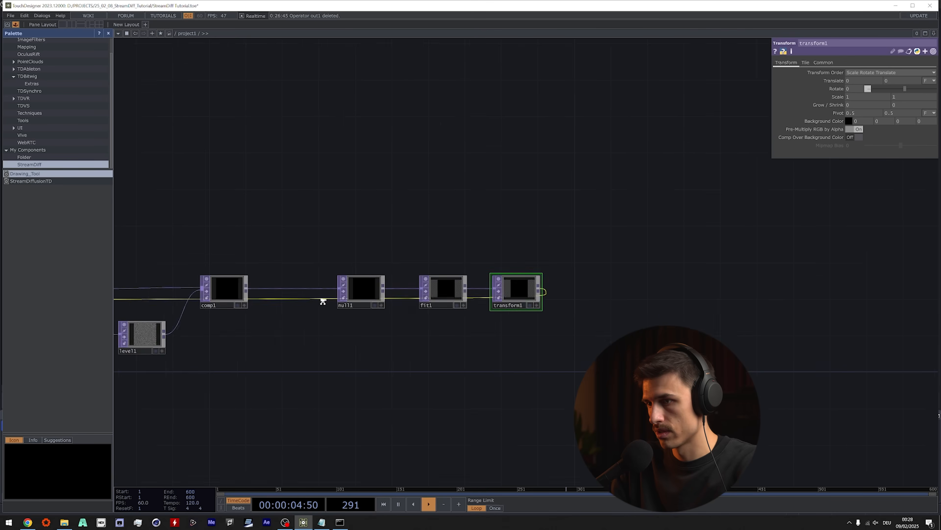
{"action": "right_click", "coordinate": [318, 301]}
{"action": "left_click", "coordinate": [342, 322]}
{"action": "left_click_drag", "start_coordinate": [399, 355], "coordinate": [181, 333]}
{"action": "scroll", "coordinate": [180, 332], "scroll_direction": "down", "scroll_amount": 3}
{"action": "left_click_drag", "start_coordinate": [467, 358], "coordinate": [366, 354]}
{"action": "scroll", "coordinate": [386, 295], "scroll_direction": "up", "scroll_amount": 3}
{"action": "left_click_drag", "start_coordinate": [418, 368], "coordinate": [545, 378]}
{"action": "scroll", "coordinate": [504, 299], "scroll_direction": "up", "scroll_amount": 4}
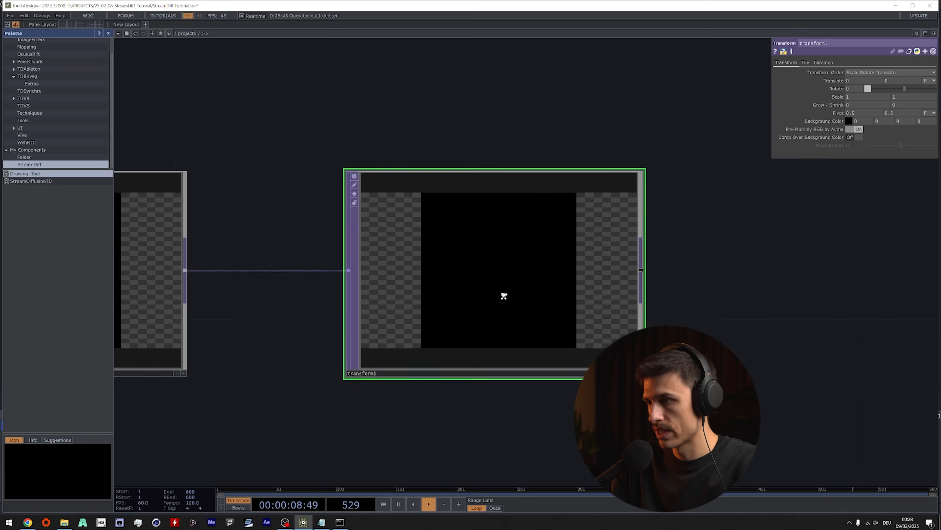
Set transform1's background color alpha to 1 and turn on Comp Over Background Color.
{"action": "left_click_drag", "start_coordinate": [444, 404], "coordinate": [587, 382]}
{"action": "scroll", "coordinate": [583, 371], "scroll_direction": "down", "scroll_amount": 2}
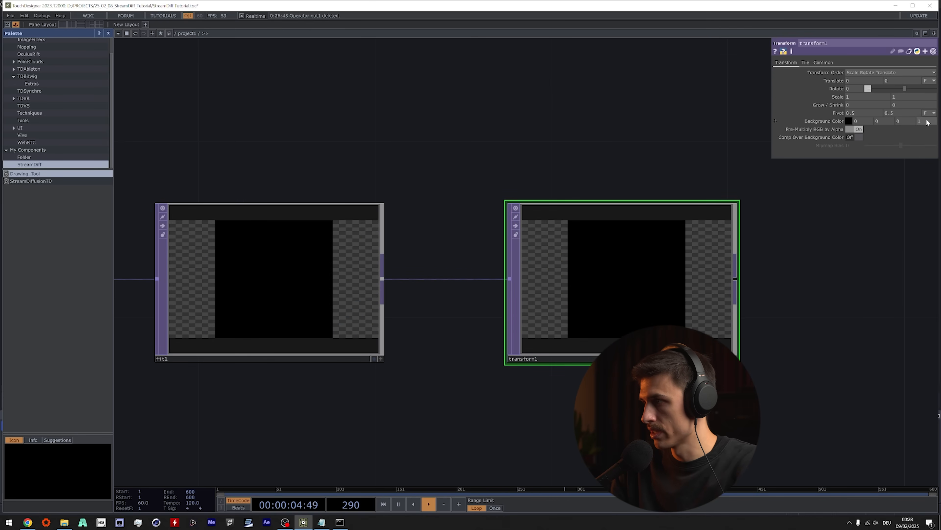
{"action": "left_click", "coordinate": [852, 138]}
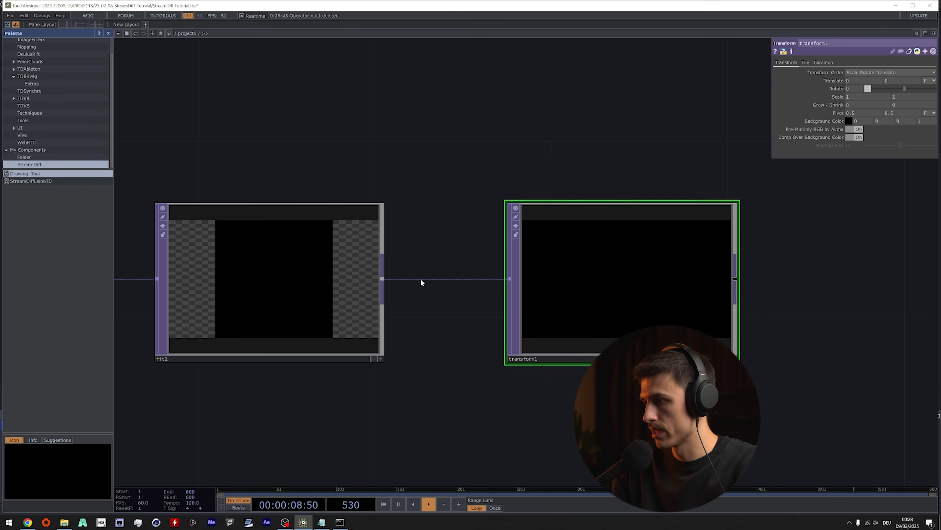
{"action": "scroll", "coordinate": [501, 243], "scroll_direction": "down", "scroll_amount": 2}
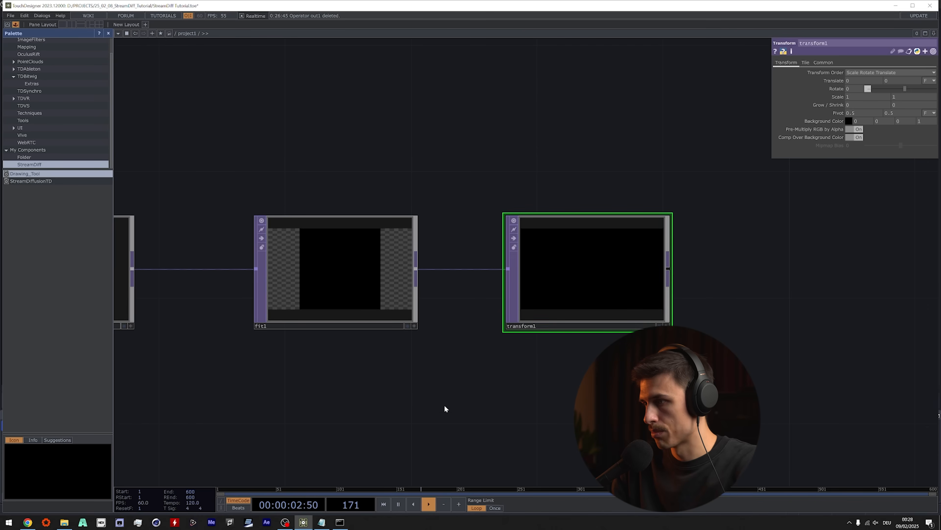
Draw a curled red figure with Drawing_Tool, and switch its drawing color to bright green for an extra stroke.
{"action": "scroll", "coordinate": [698, 315], "scroll_direction": "down", "scroll_amount": 4}
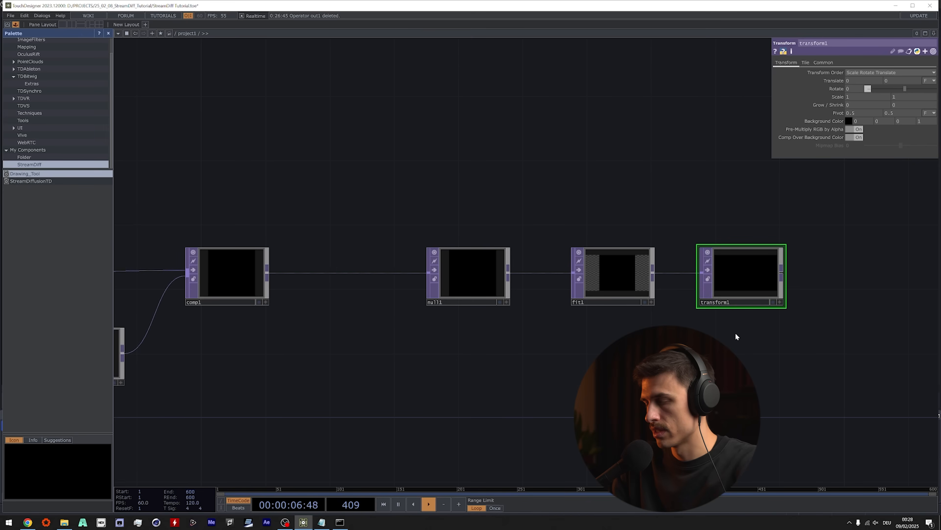
{"action": "scroll", "coordinate": [737, 336], "scroll_direction": "down", "scroll_amount": 6}
{"action": "scroll", "coordinate": [385, 248], "scroll_direction": "up", "scroll_amount": 6}
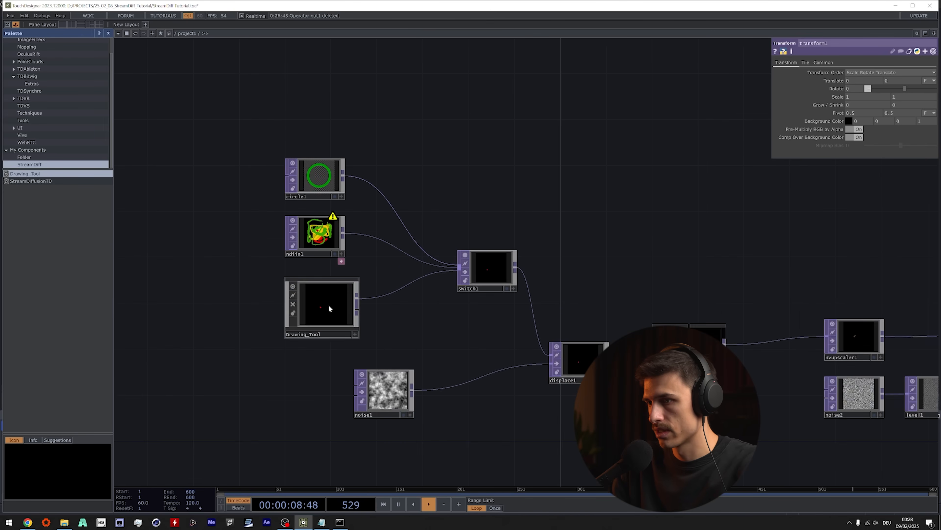
{"action": "scroll", "coordinate": [329, 308], "scroll_direction": "up", "scroll_amount": 2}
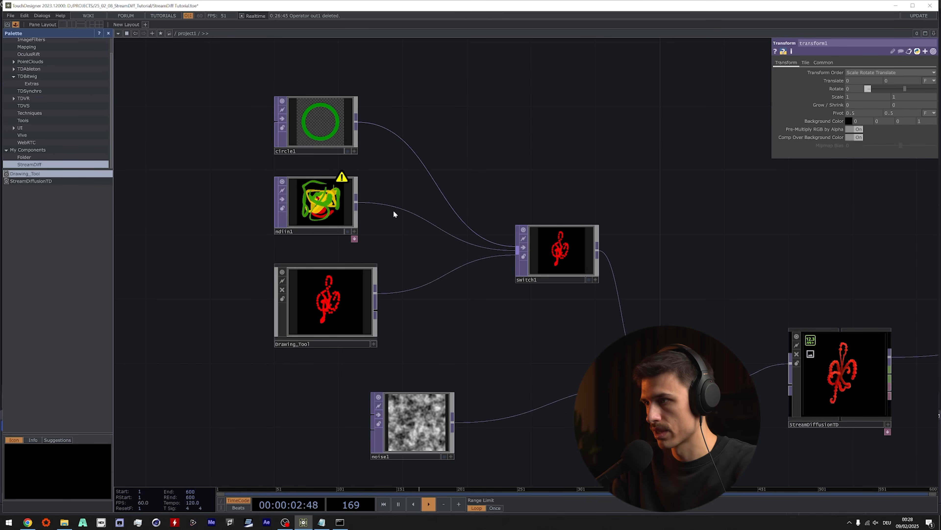
{"action": "left_click", "coordinate": [361, 294]}
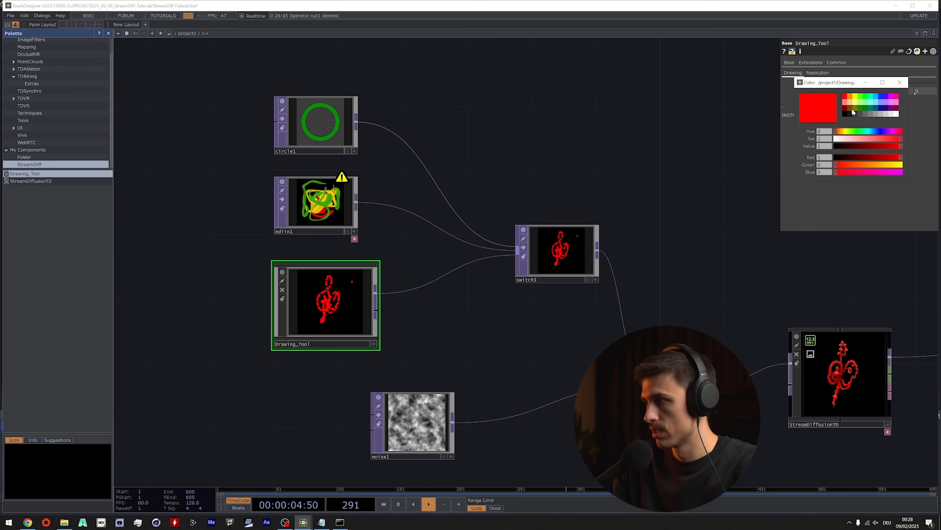
{"action": "left_click", "coordinate": [864, 97]}
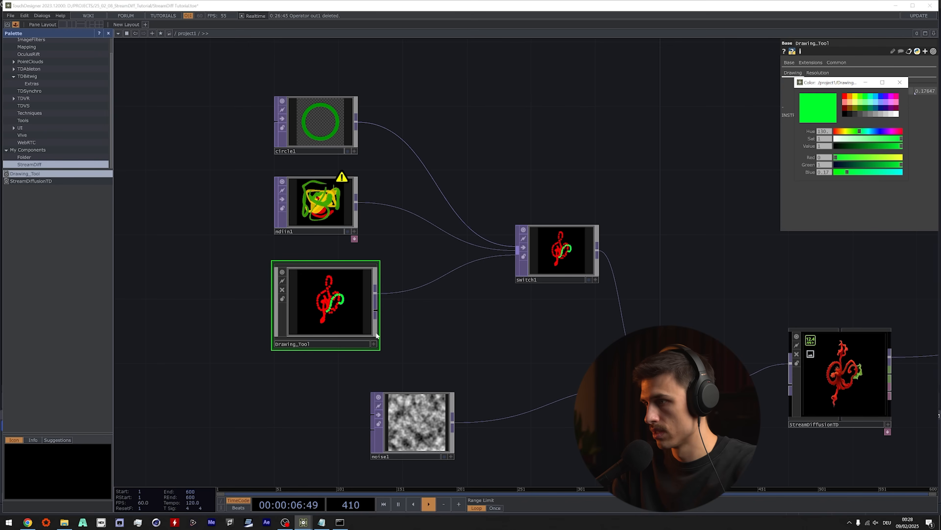
Examine the generated image on the black background in transform1.
{"action": "scroll", "coordinate": [393, 320], "scroll_direction": "down", "scroll_amount": 3}
{"action": "left_click_drag", "start_coordinate": [393, 320], "coordinate": [306, 294]}
{"action": "scroll", "coordinate": [362, 302], "scroll_direction": "down", "scroll_amount": 1}
{"action": "left_click_drag", "start_coordinate": [504, 393], "coordinate": [223, 391]}
{"action": "scroll", "coordinate": [598, 355], "scroll_direction": "up", "scroll_amount": 6}
{"action": "left_click", "coordinate": [562, 195]}
{"action": "scroll", "coordinate": [562, 195], "scroll_direction": "up", "scroll_amount": 8}
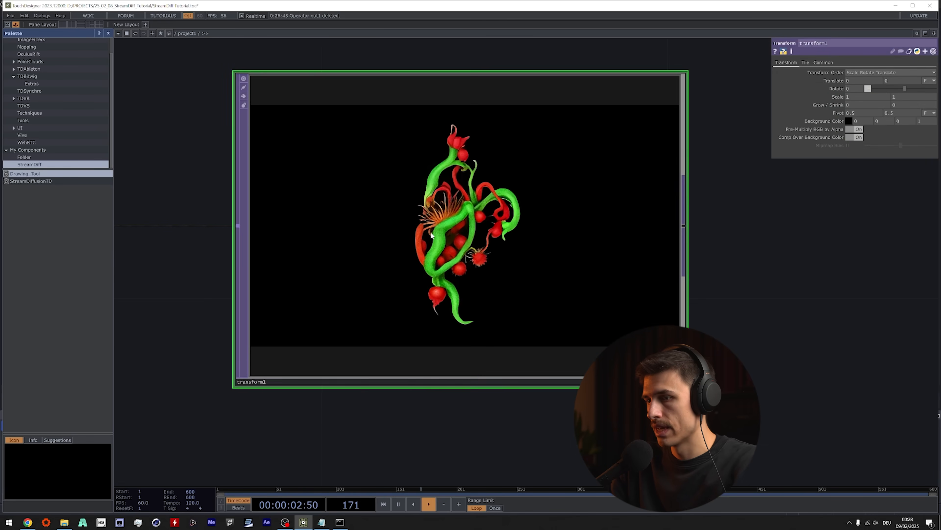
Add an Out TOP connected to the output of transform1.
{"action": "scroll", "coordinate": [431, 234], "scroll_direction": "down", "scroll_amount": 5}
{"action": "left_click_drag", "start_coordinate": [525, 235], "coordinate": [638, 238]}
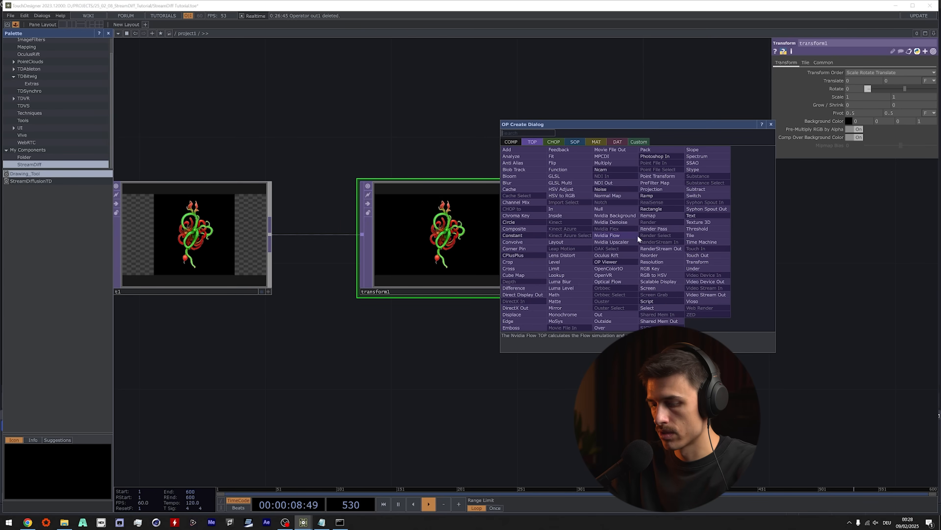
{"action": "left_click", "coordinate": [599, 314]}
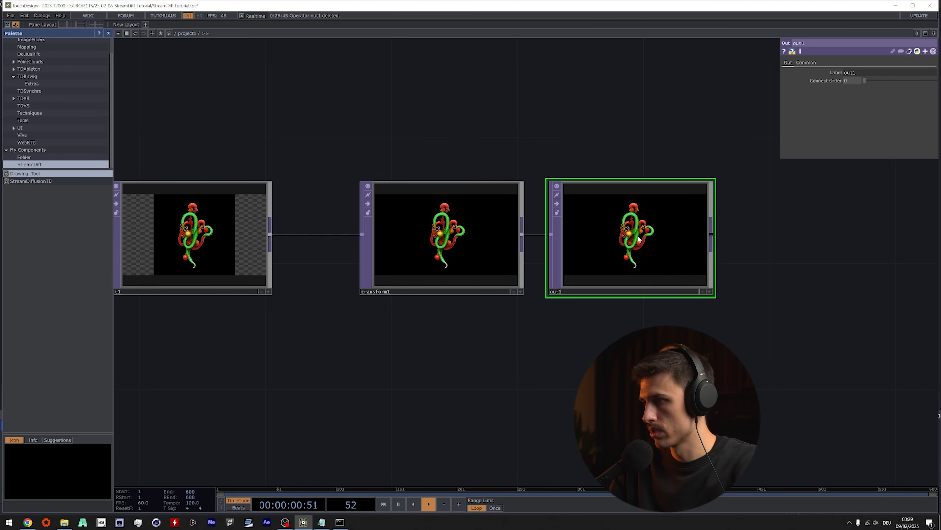
{"action": "left_click_drag", "start_coordinate": [563, 366], "coordinate": [482, 370]}
{"action": "scroll", "coordinate": [517, 364], "scroll_direction": "down", "scroll_amount": 4}
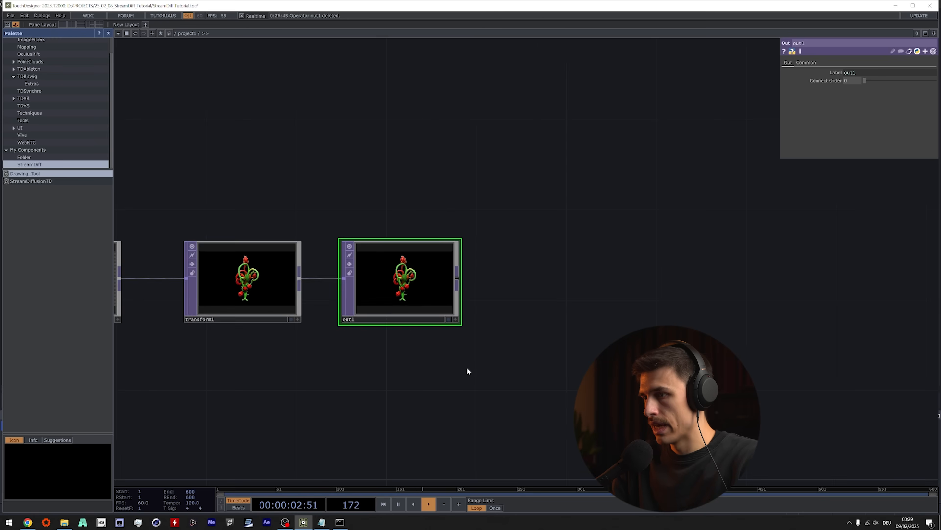
Create a Window COMP and place it beside out1.
{"action": "scroll", "coordinate": [398, 249], "scroll_direction": "up", "scroll_amount": 2}
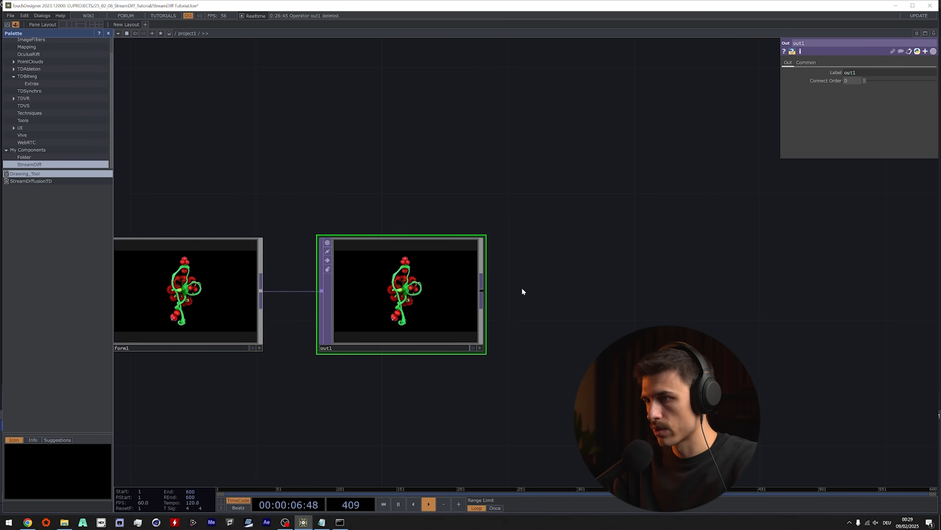
{"action": "key", "text": "Tab"}
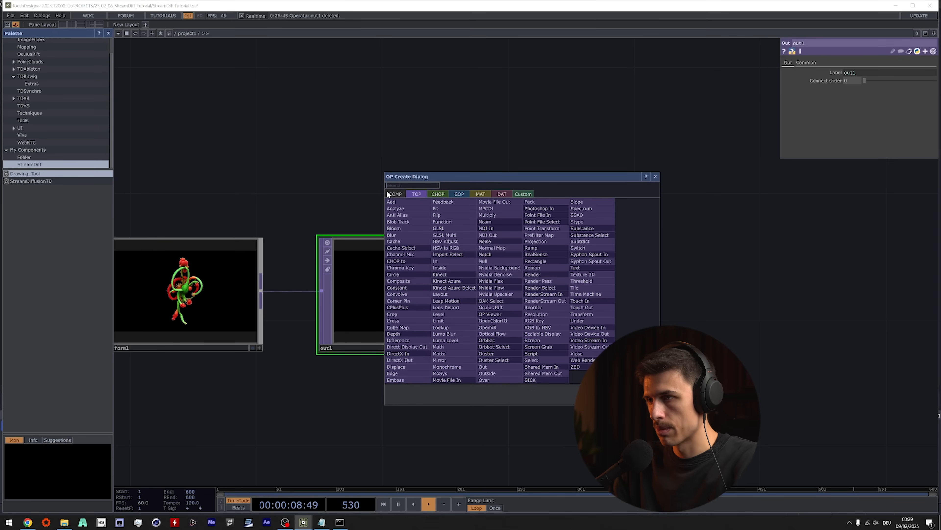
{"action": "left_click", "coordinate": [393, 193]}
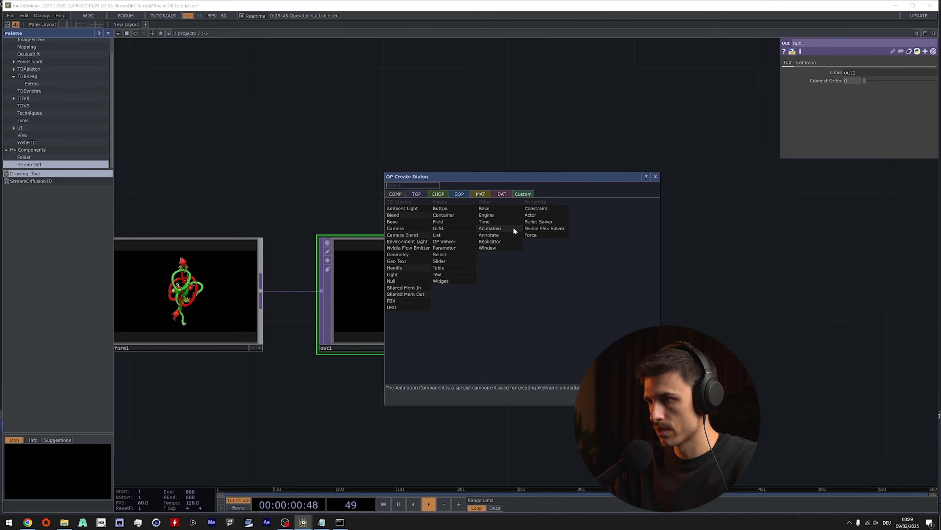
{"action": "left_click", "coordinate": [498, 247]}
{"action": "left_click", "coordinate": [736, 268]}
{"action": "left_click_drag", "start_coordinate": [547, 383], "coordinate": [368, 354]}
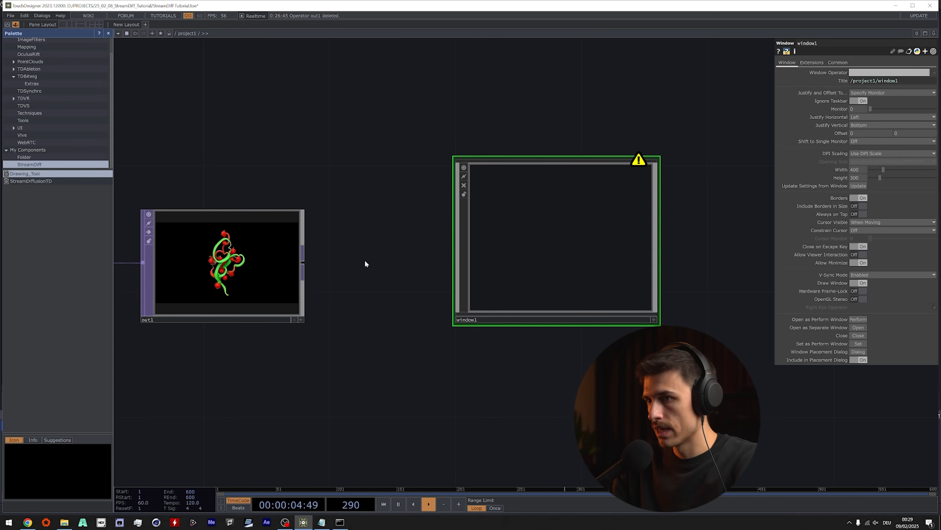
Assign out1 as window1's Window Operator and inspect the window's preview.
{"action": "scroll", "coordinate": [415, 350], "scroll_direction": "down", "scroll_amount": 3}
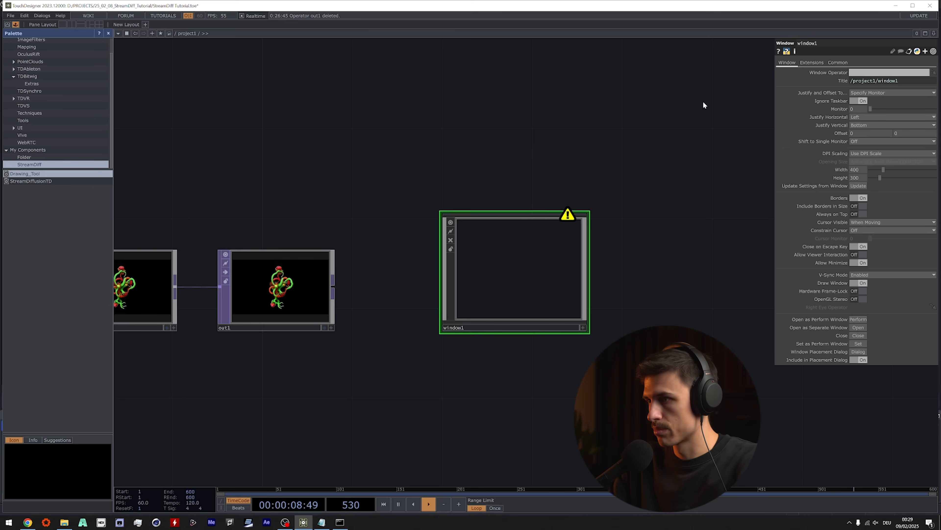
{"action": "left_click_drag", "start_coordinate": [273, 295], "coordinate": [859, 72]}
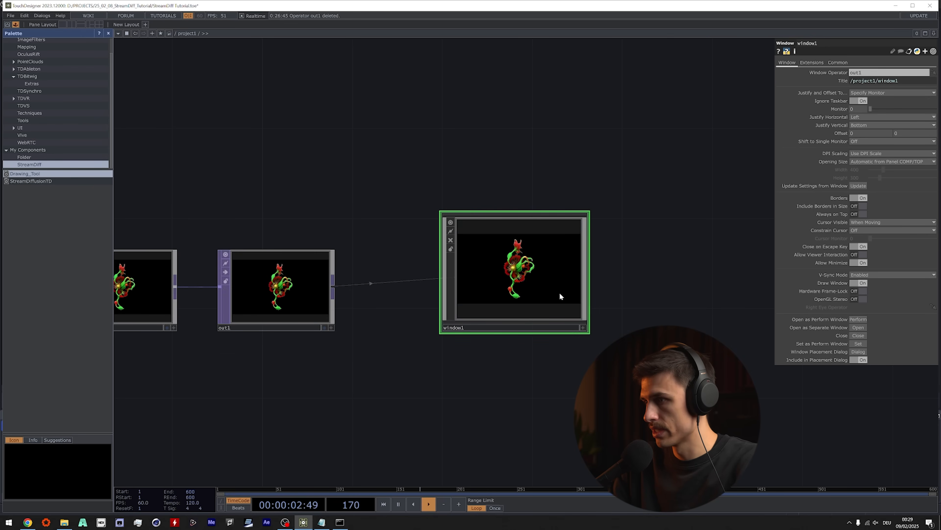
{"action": "scroll", "coordinate": [482, 259], "scroll_direction": "up", "scroll_amount": 5}
{"action": "scroll", "coordinate": [480, 254], "scroll_direction": "down", "scroll_amount": 4}
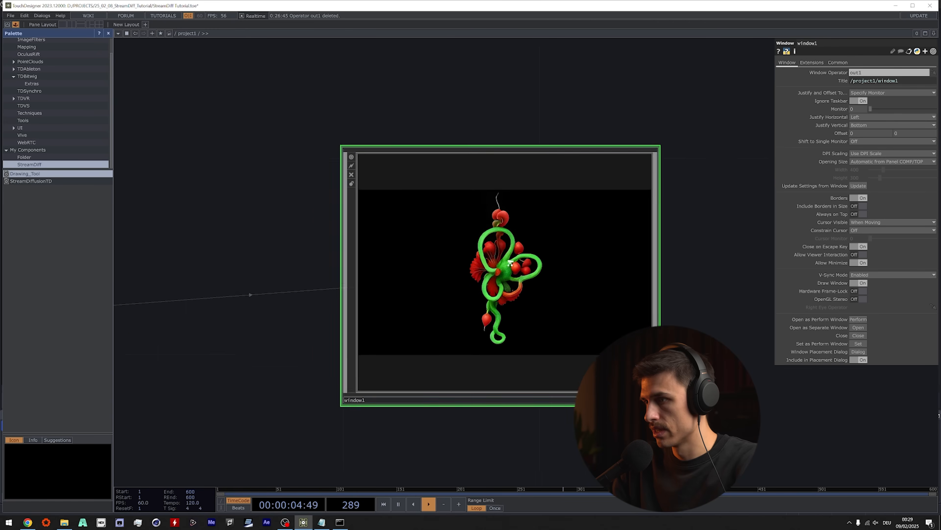
Open window1 as a separate window, enlarge it to fill the screen for inspecting the output, and close it again.
{"action": "scroll", "coordinate": [471, 267], "scroll_direction": "down", "scroll_amount": 2}
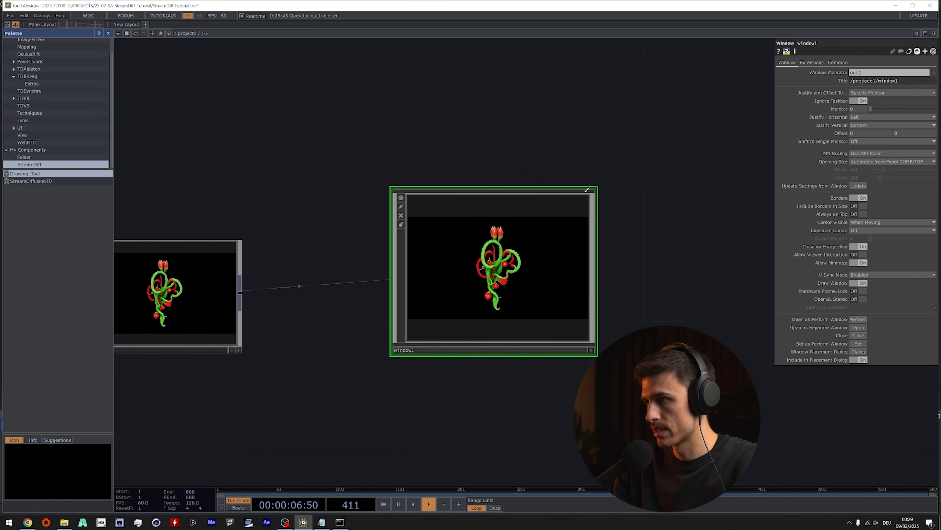
{"action": "scroll", "coordinate": [509, 248], "scroll_direction": "down", "scroll_amount": 2}
{"action": "scroll", "coordinate": [509, 248], "scroll_direction": "down", "scroll_amount": 1}
{"action": "left_click_drag", "start_coordinate": [481, 263], "coordinate": [394, 259]}
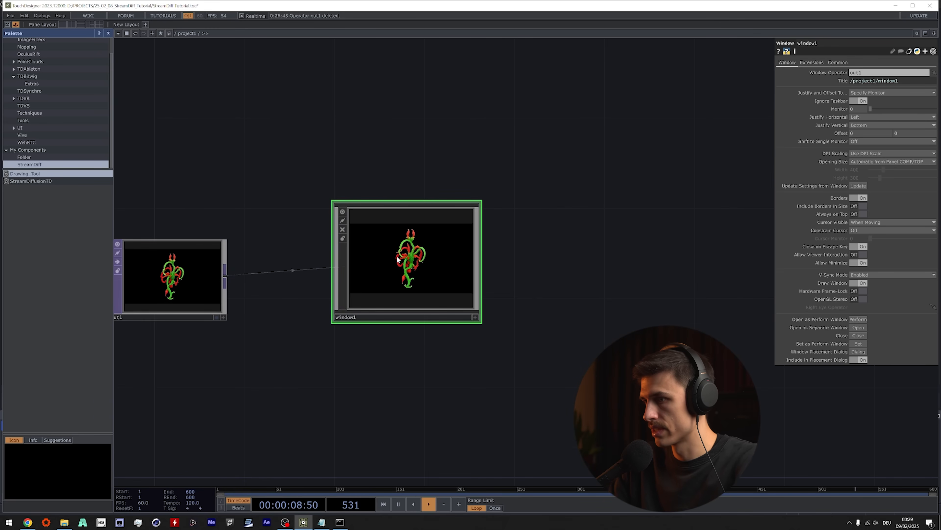
{"action": "left_click", "coordinate": [857, 327]}
{"action": "left_click_drag", "start_coordinate": [360, 256], "coordinate": [552, 148]}
{"action": "left_click", "coordinate": [629, 151]}
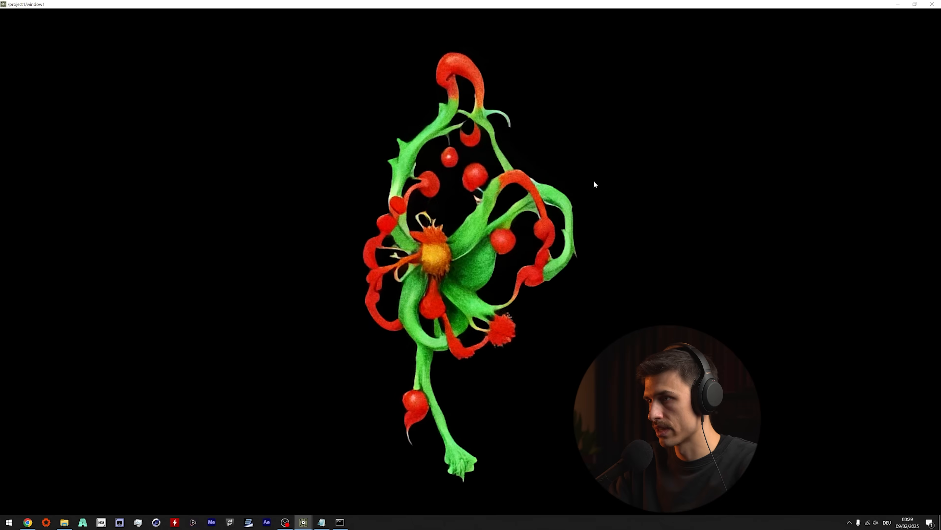
{"action": "key", "text": "Escape"}
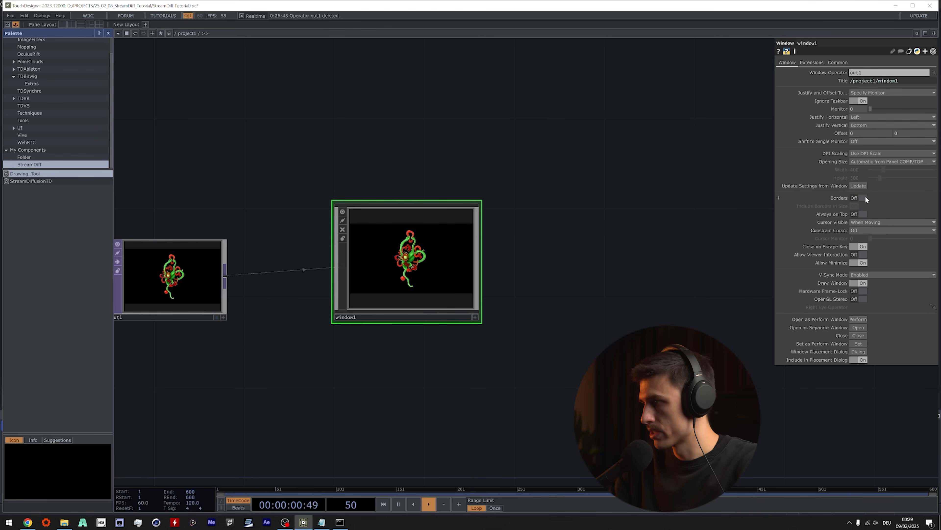
Turn off window1's borders, preview it as a separate window, and set its Monitor to 1.
{"action": "left_click", "coordinate": [858, 327]}
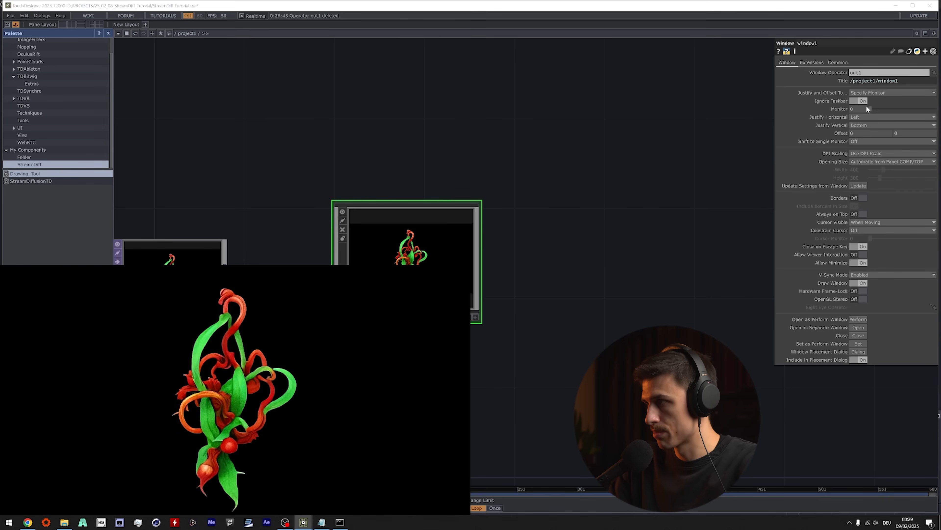
{"action": "left_click_drag", "start_coordinate": [875, 109], "coordinate": [880, 109]}
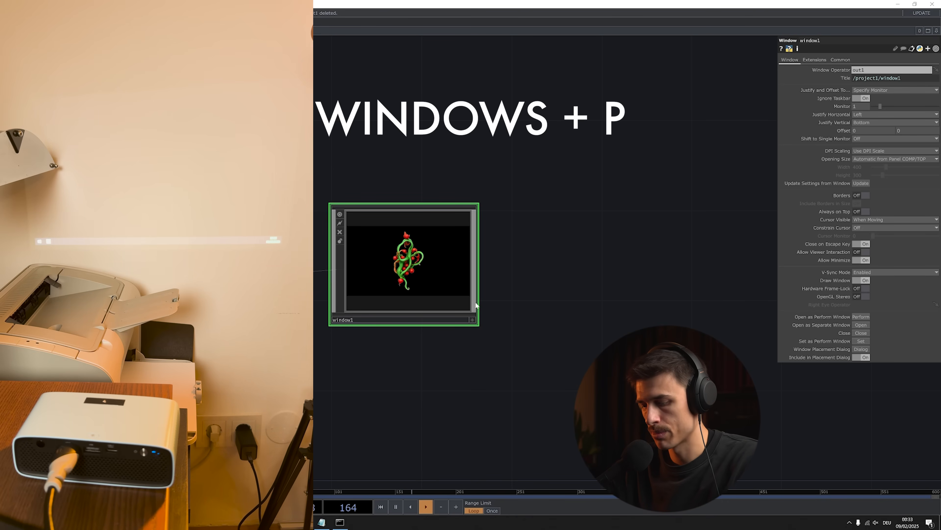
Set Windows projection to Extend and open window1 as a separate window on the projector.
{"action": "key", "text": "super+p"}
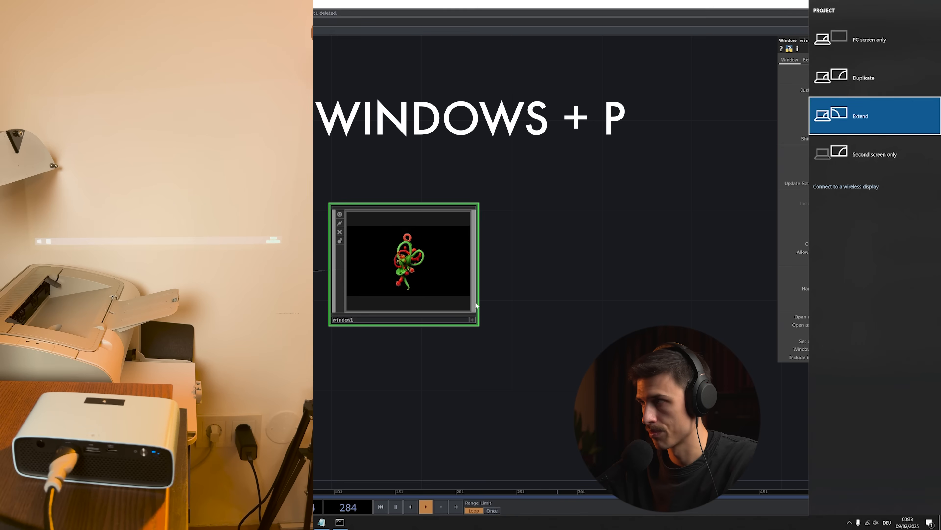
{"action": "key", "text": "Down"}
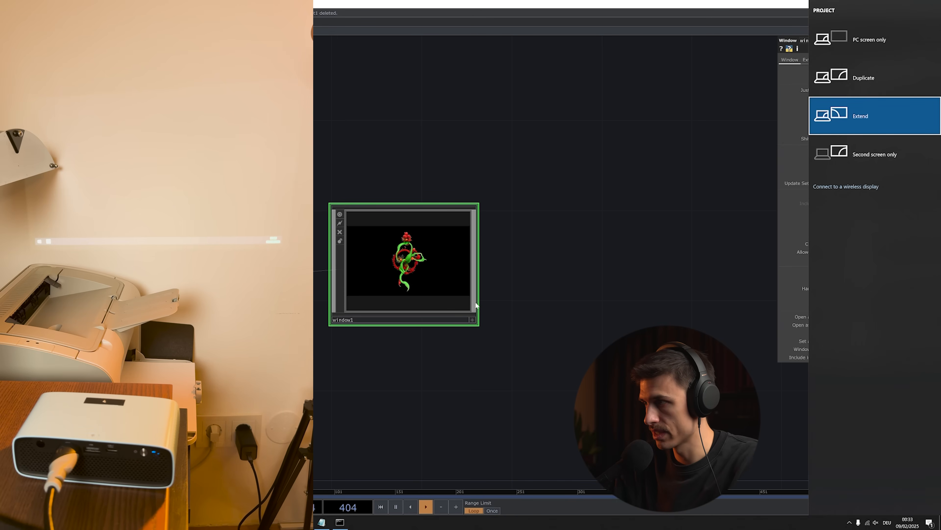
{"action": "key", "text": "Return"}
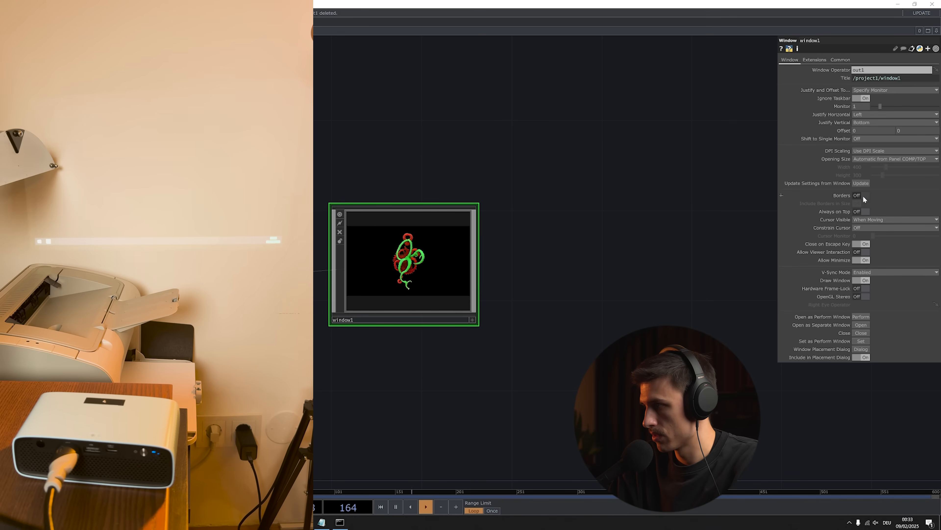
{"action": "left_click", "coordinate": [861, 325]}
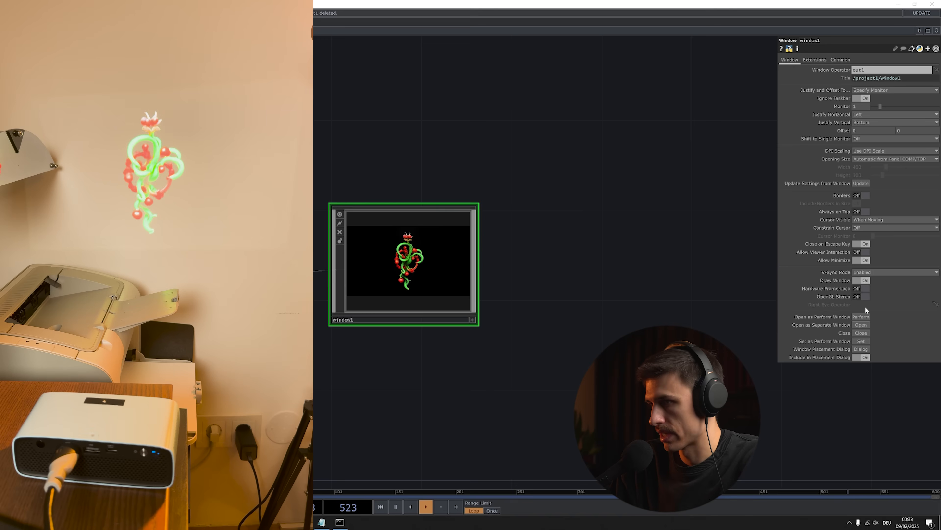
Return through the network to the red and green drawing input that feeds switch1.
{"action": "scroll", "coordinate": [752, 185], "scroll_direction": "down", "scroll_amount": 5}
{"action": "left_click_drag", "start_coordinate": [466, 280], "coordinate": [666, 288]}
{"action": "left_click_drag", "start_coordinate": [338, 185], "coordinate": [540, 191]}
{"action": "left_click_drag", "start_coordinate": [413, 174], "coordinate": [537, 171]}
{"action": "scroll", "coordinate": [406, 254], "scroll_direction": "up", "scroll_amount": 3}
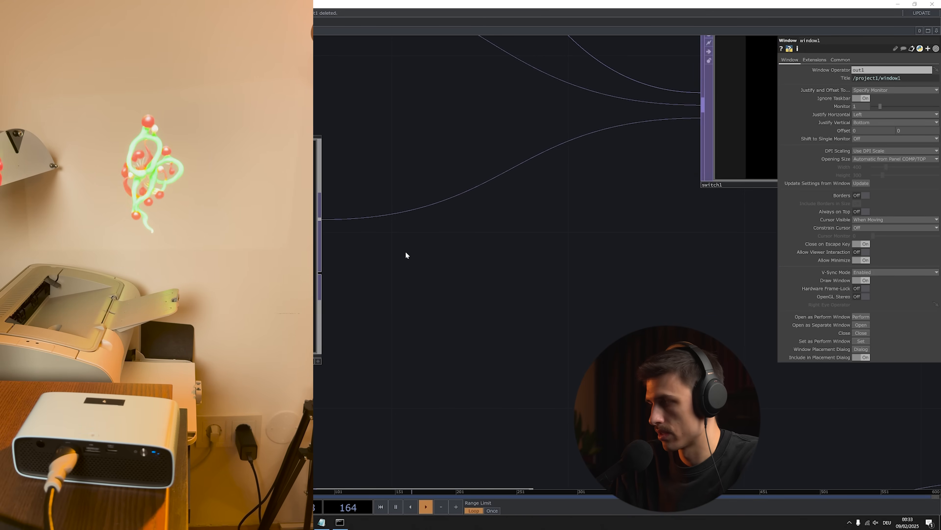
{"action": "left_click_drag", "start_coordinate": [406, 255], "coordinate": [569, 252]}
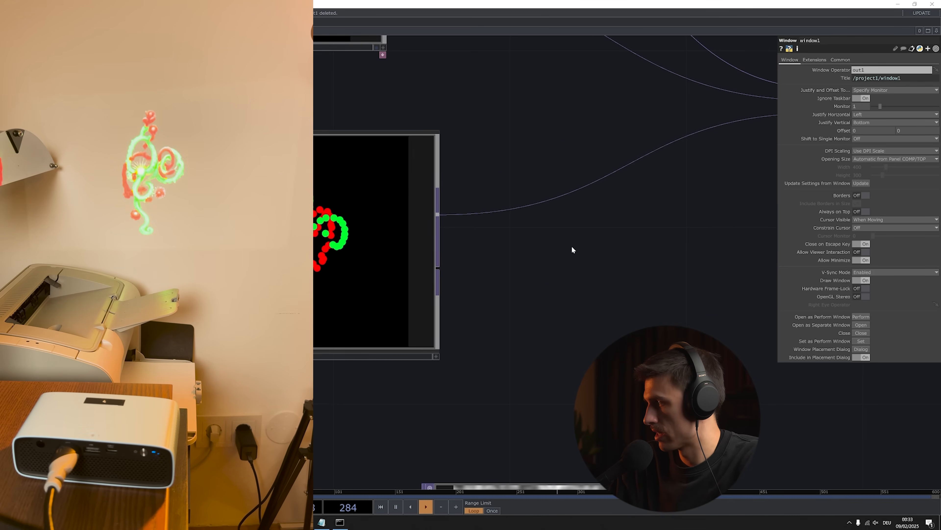